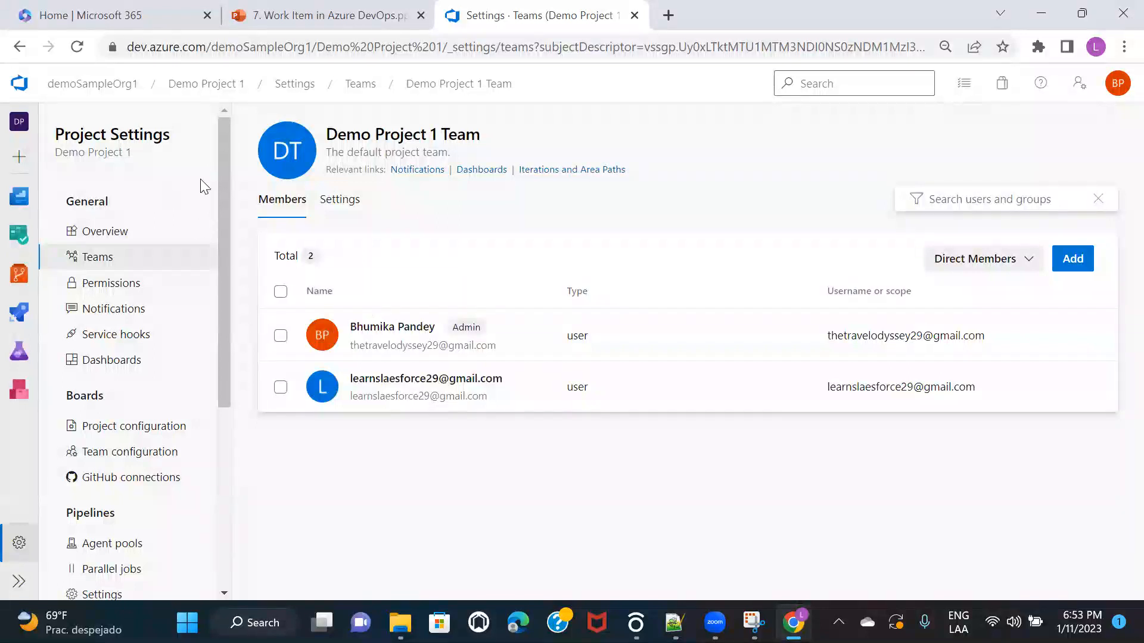
# - Open the work items of Demo Project 1 and view the types offered for a new work item
pyautogui.click(206, 86)
pyautogui.moveTo(64, 305)
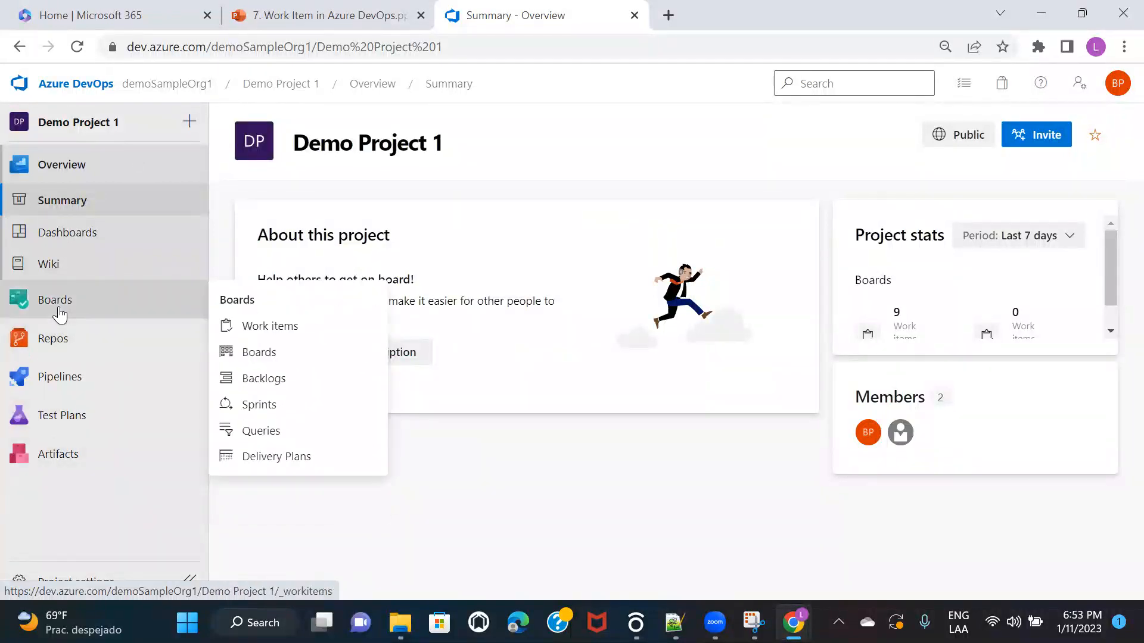
pyautogui.click(59, 305)
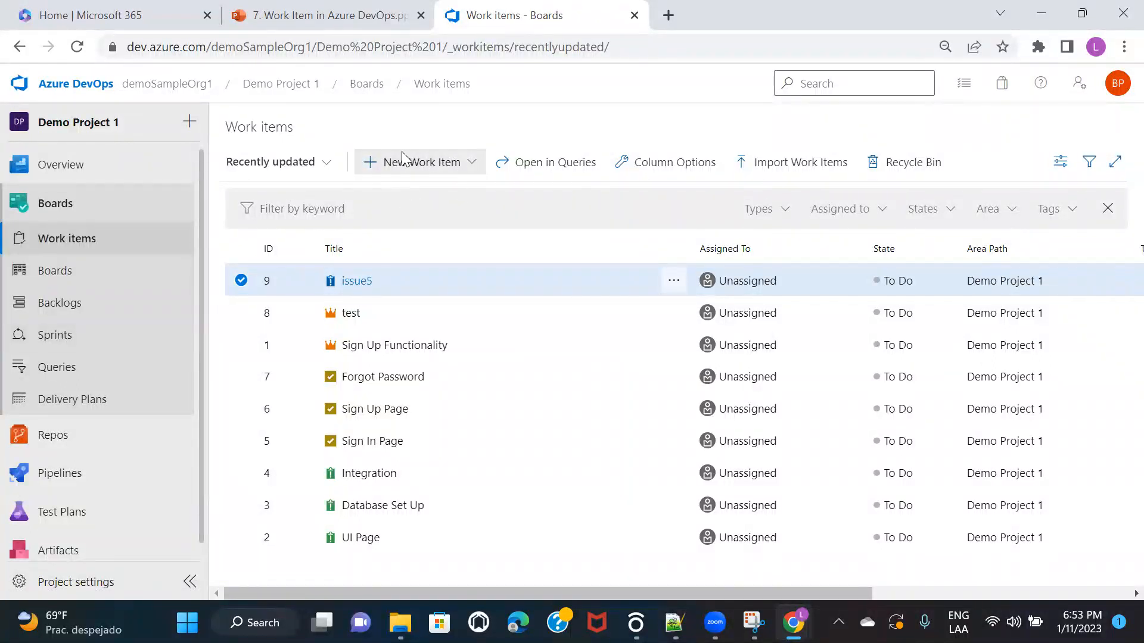
pyautogui.click(472, 163)
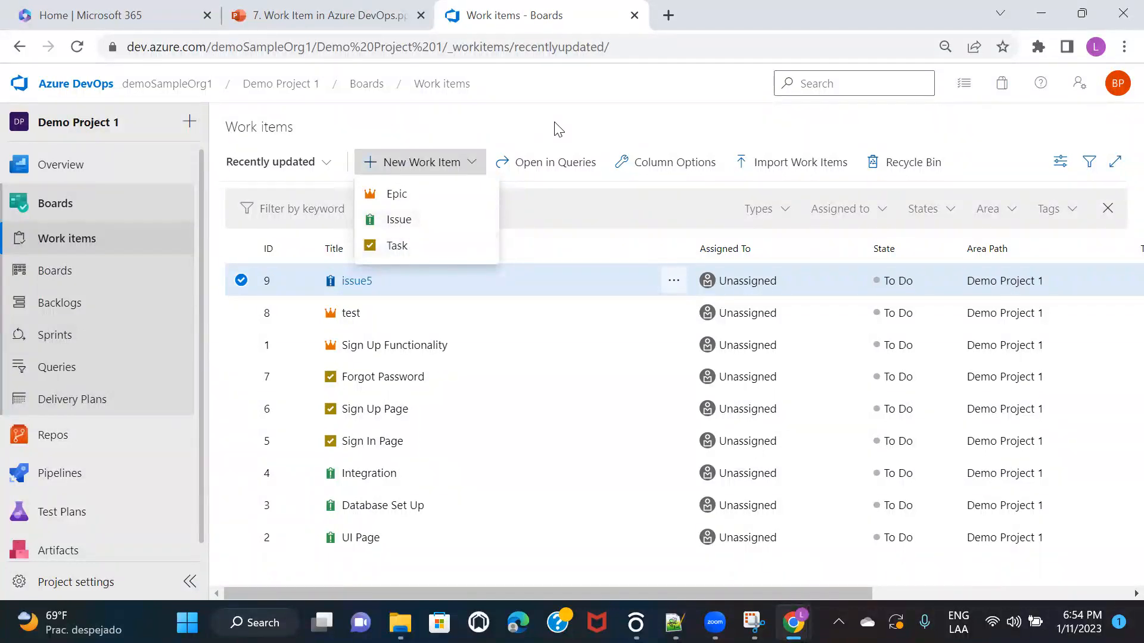
pyautogui.click(517, 135)
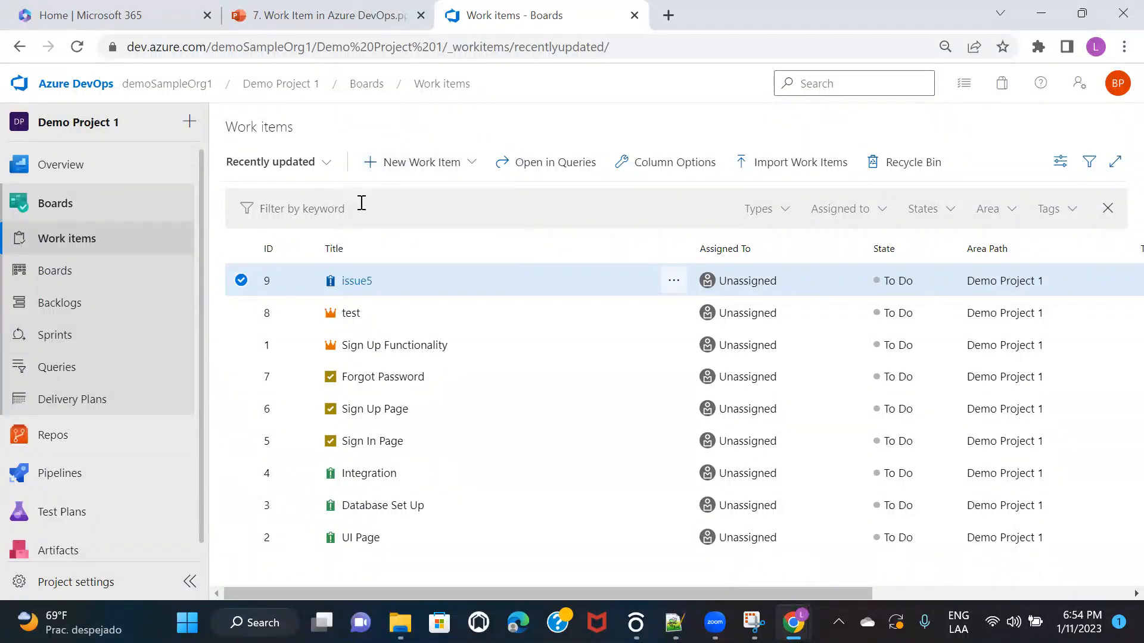
pyautogui.click(470, 161)
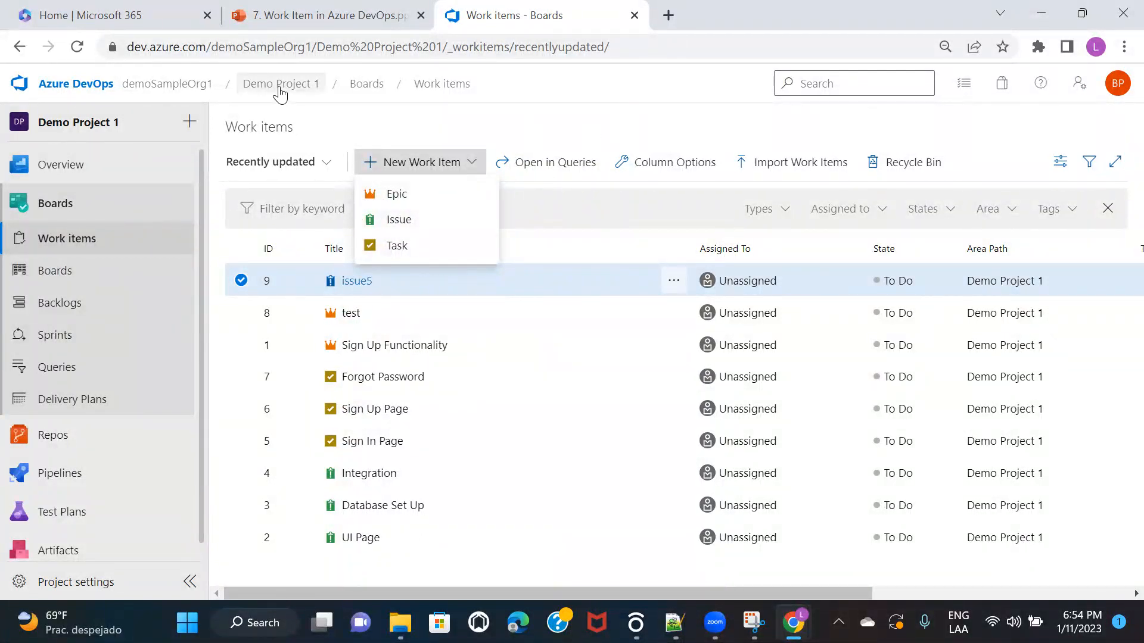
pyautogui.click(569, 117)
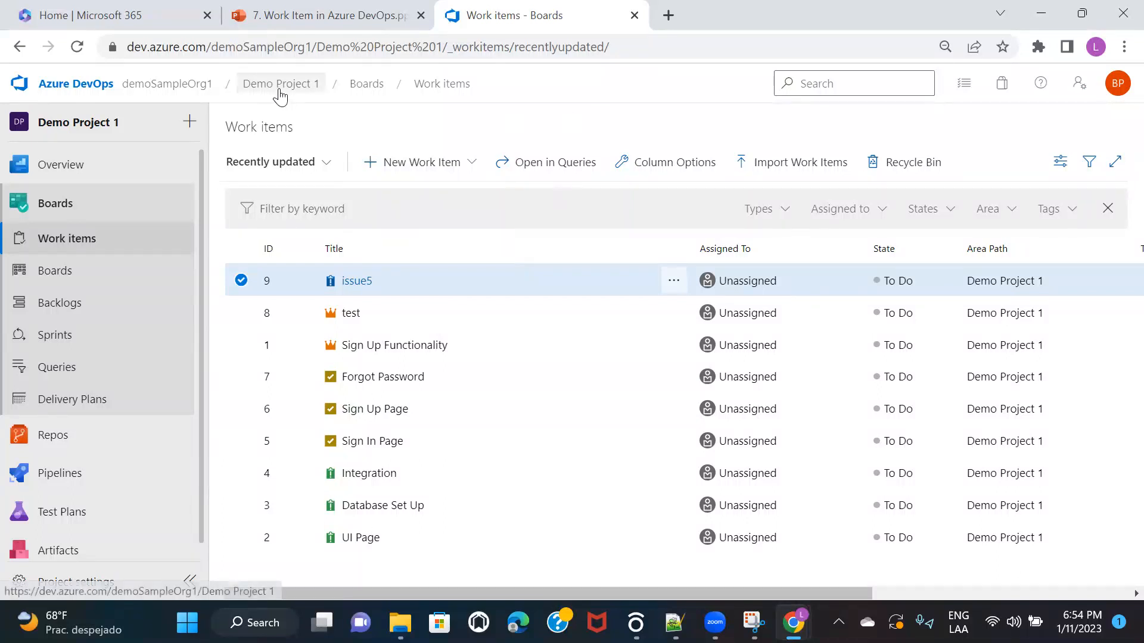
pyautogui.click(469, 165)
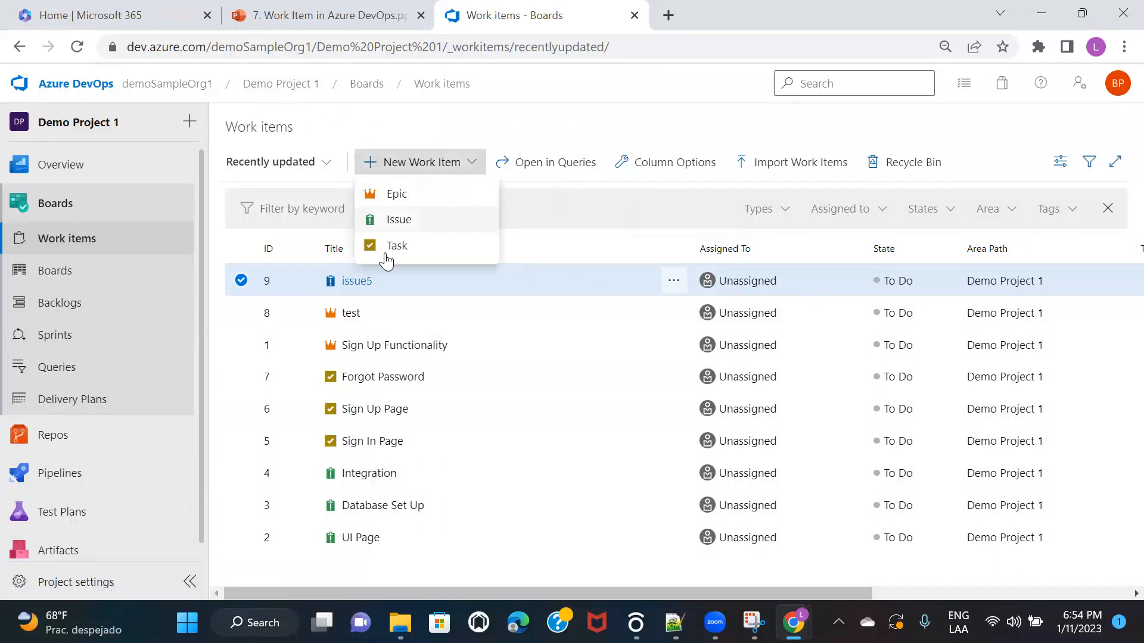
pyautogui.click(552, 133)
# - Open the project settings of Demo Project 1 and check which process the project uses
pyautogui.click(76, 582)
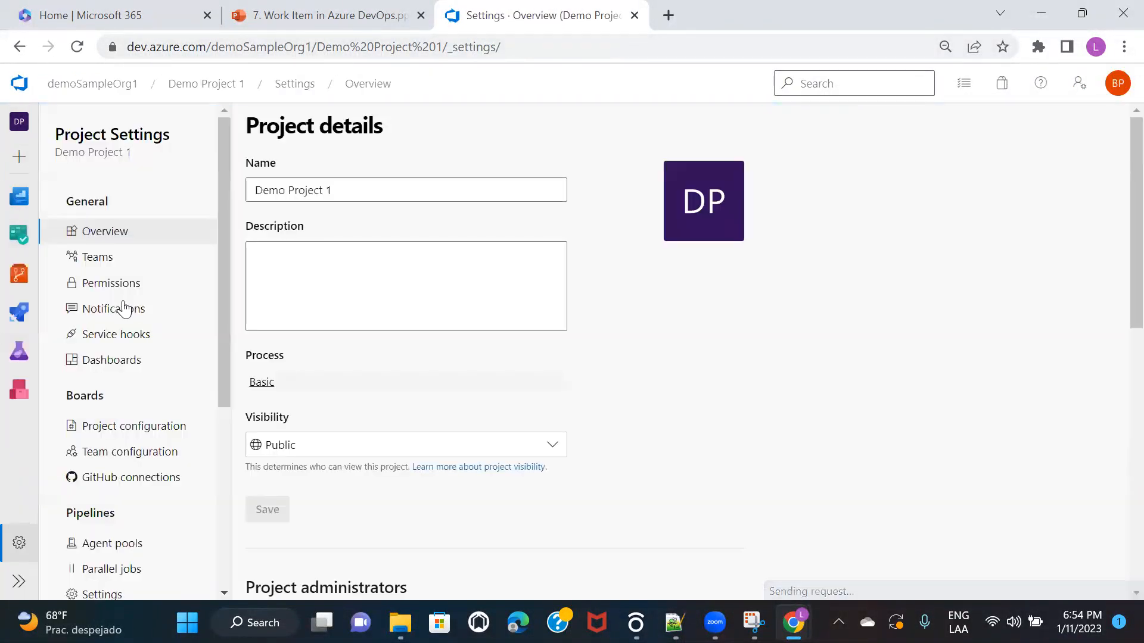
pyautogui.scroll(-1, 594, 478)
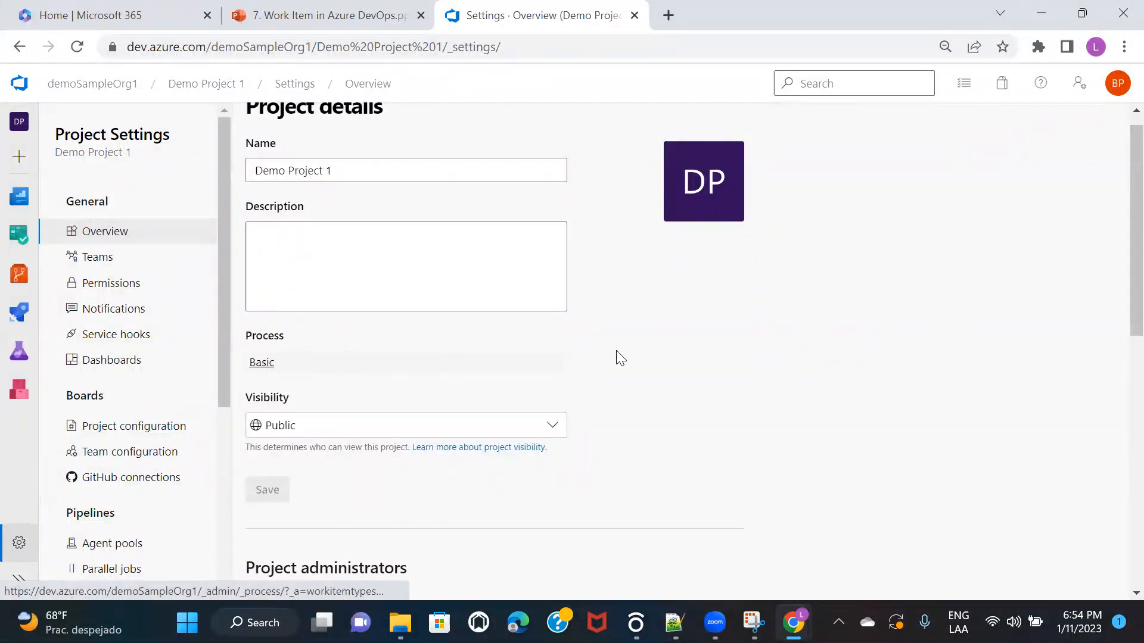
pyautogui.scroll(1, 670, 373)
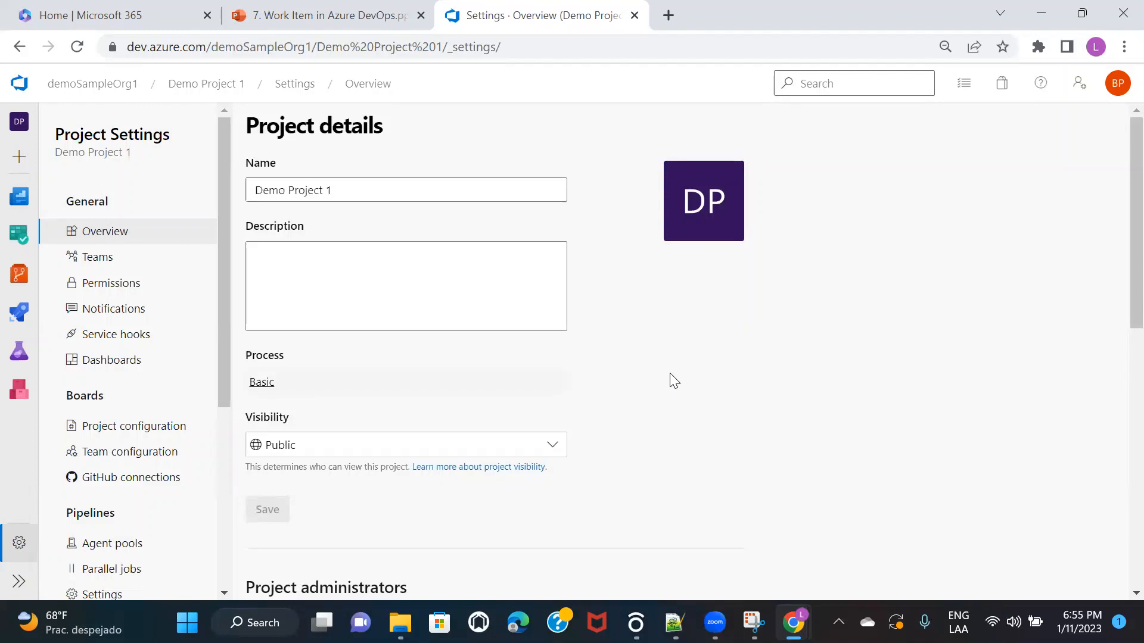
# - Return to the project's work items and review the available new work item types again
pyautogui.click(171, 89)
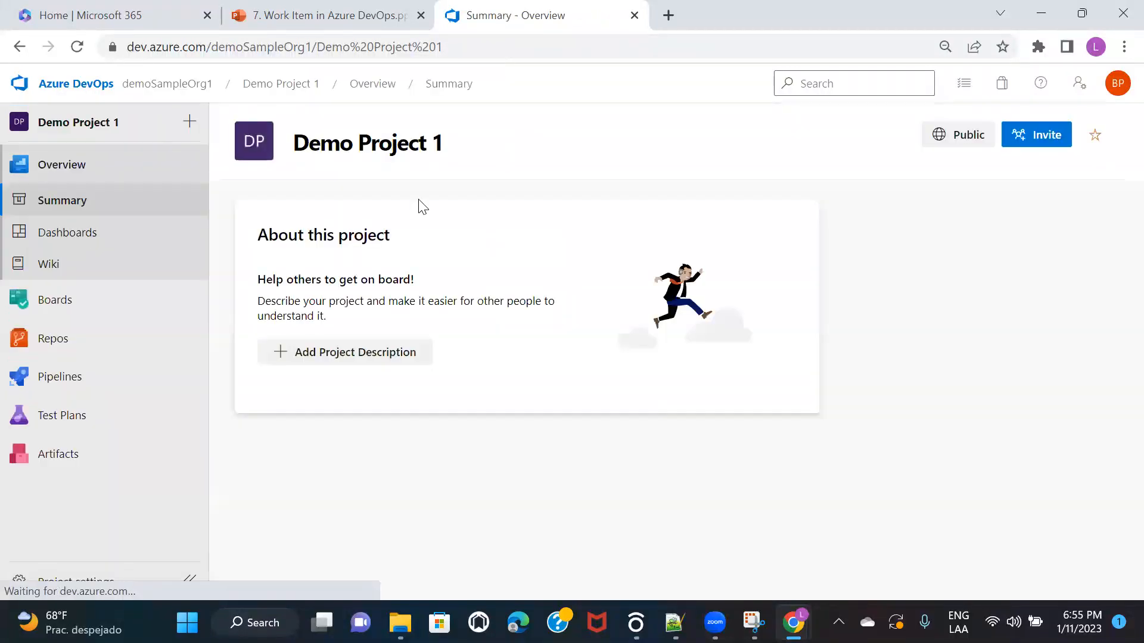
pyautogui.click(89, 299)
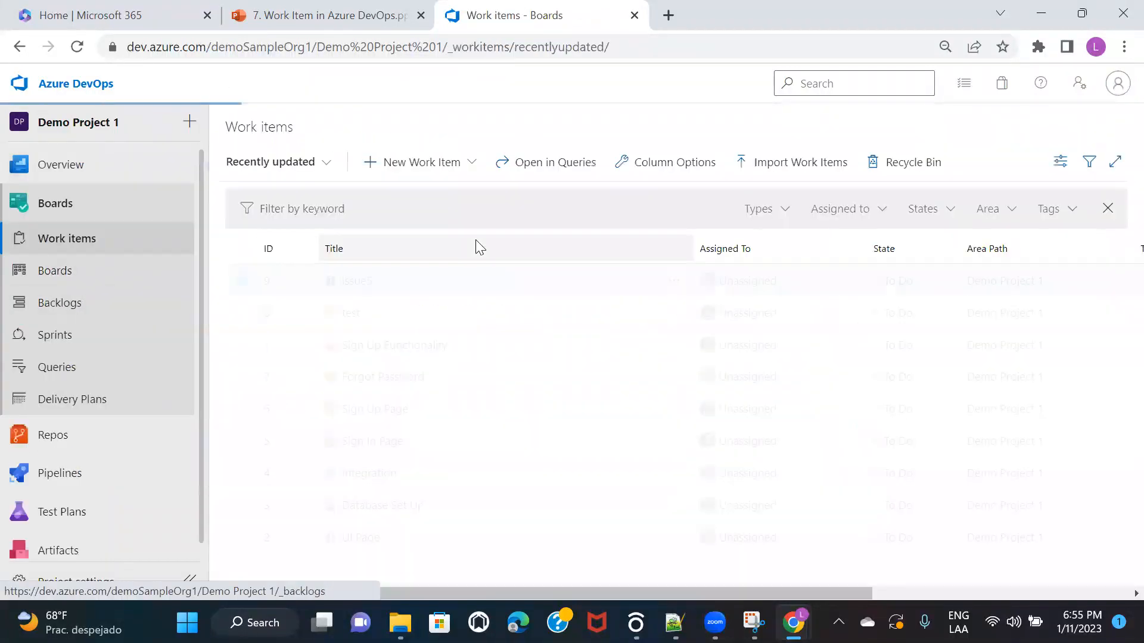
pyautogui.click(471, 162)
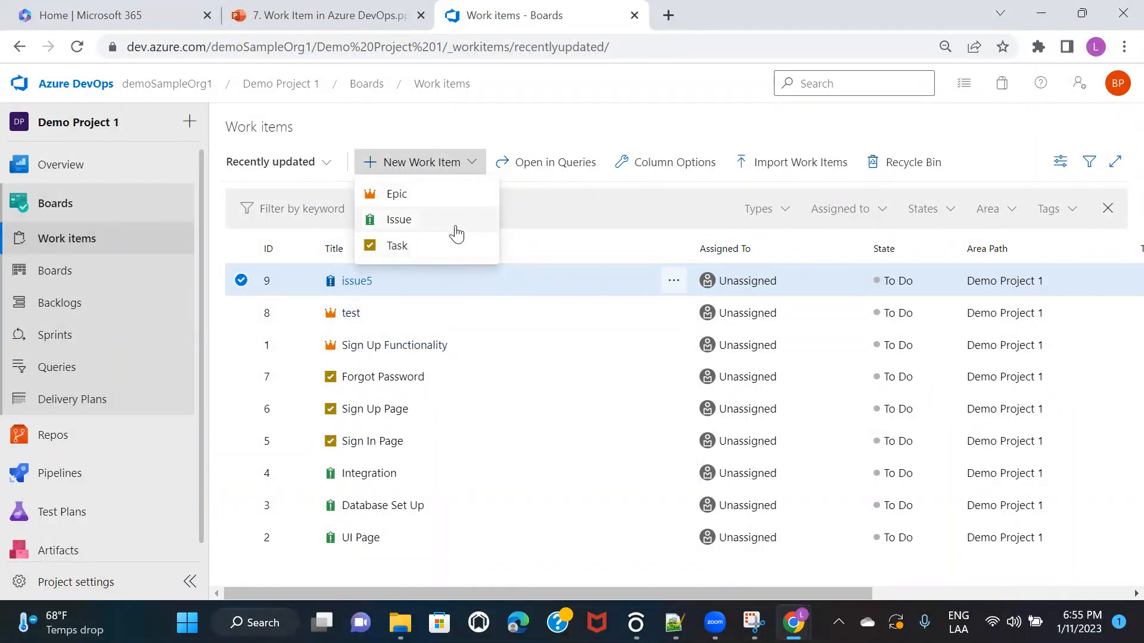
pyautogui.click(573, 125)
# - Switch to PowerPoint to check the agenda slide and compare it with the new work item types in Azure DevOps
pyautogui.click(327, 16)
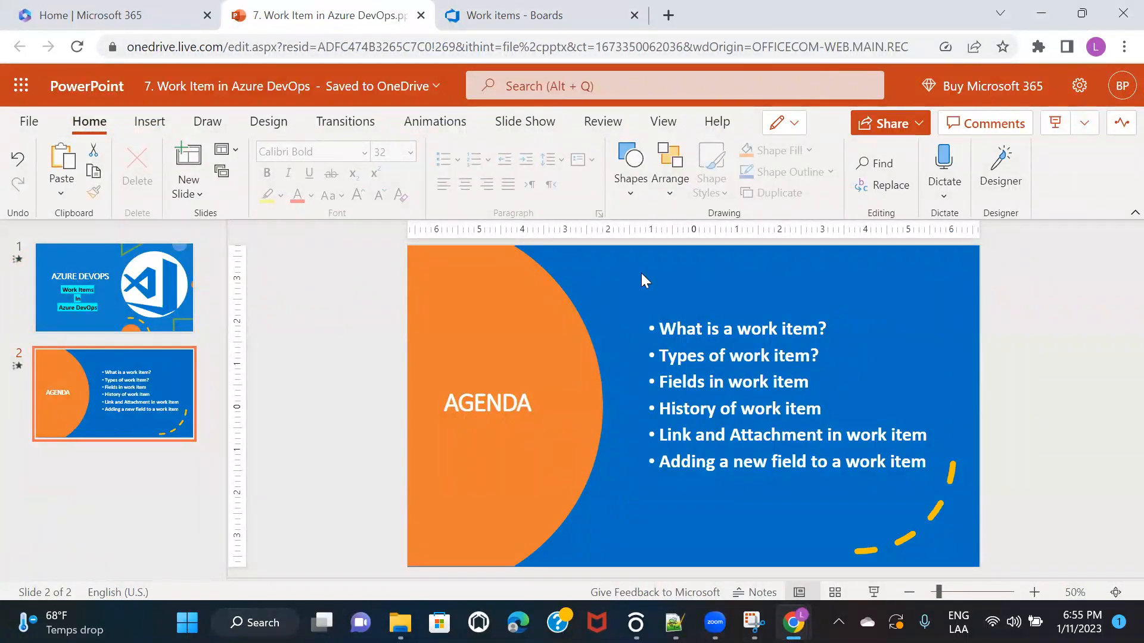
pyautogui.click(541, 18)
pyautogui.click(477, 165)
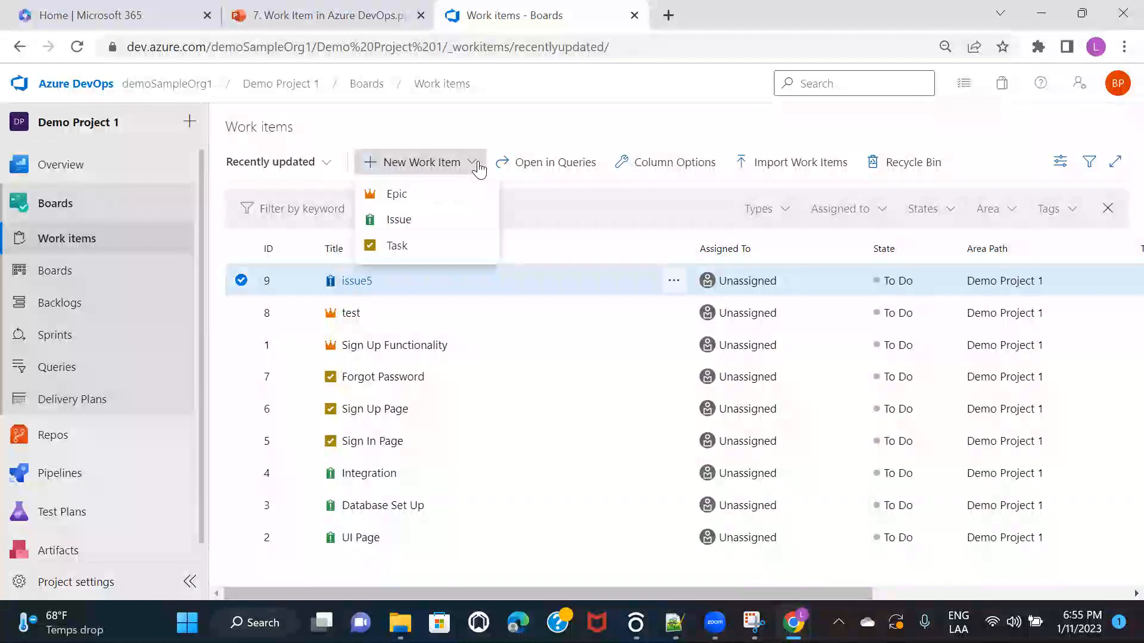
pyautogui.click(541, 97)
pyautogui.click(350, 13)
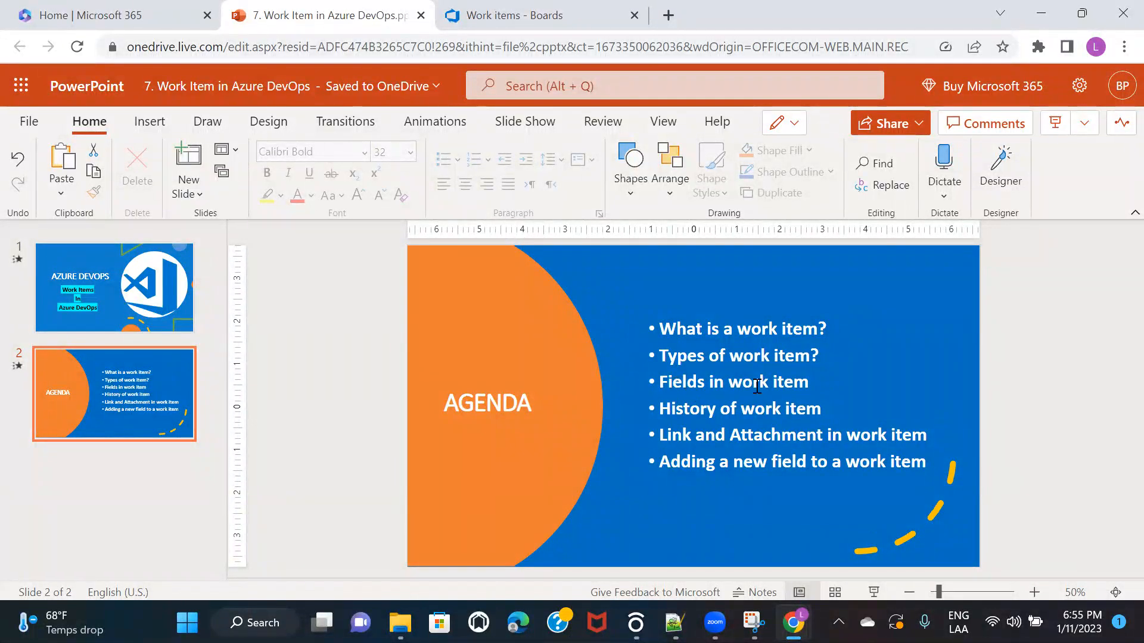
pyautogui.click(572, 7)
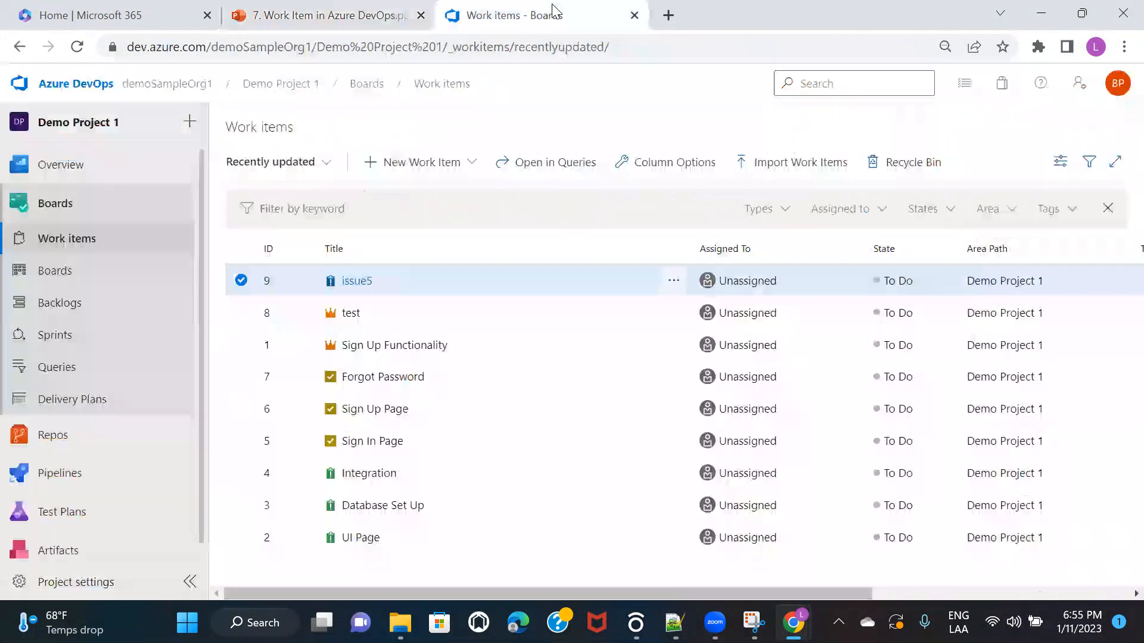
# - Open the team board at the Issues level and expand the tasks under the UI Page issue
pyautogui.click(48, 271)
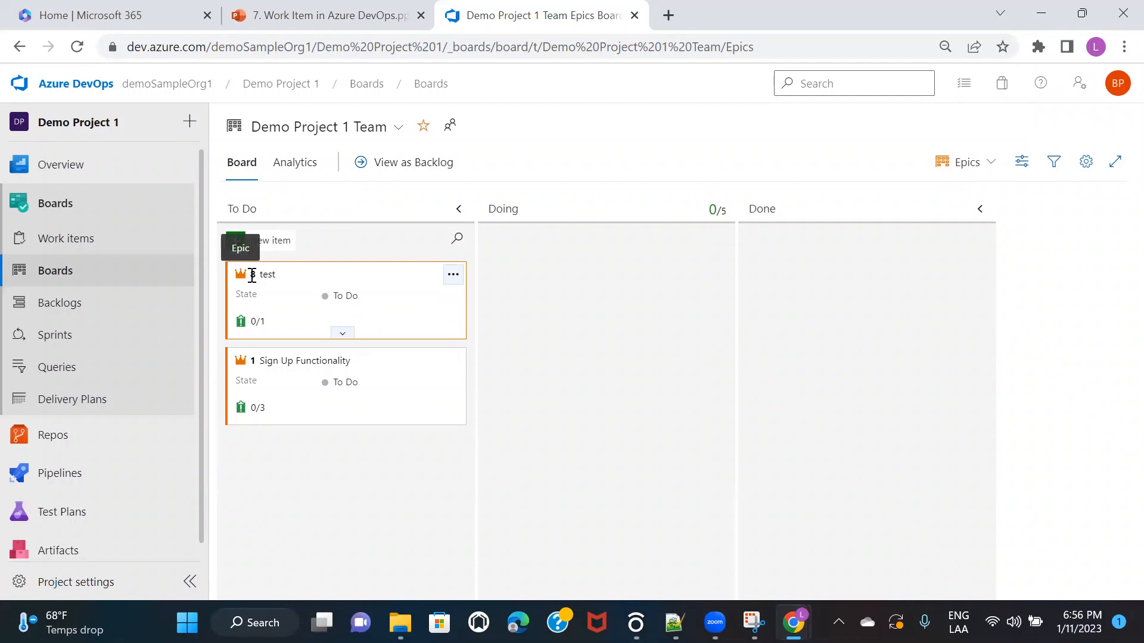
pyautogui.click(968, 164)
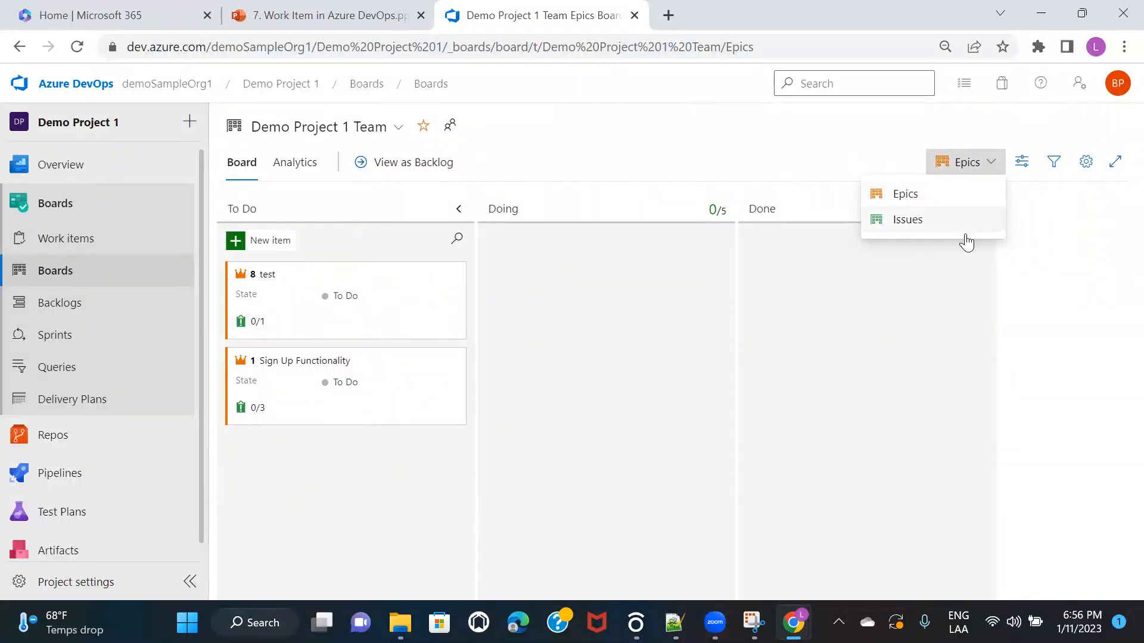
pyautogui.click(915, 223)
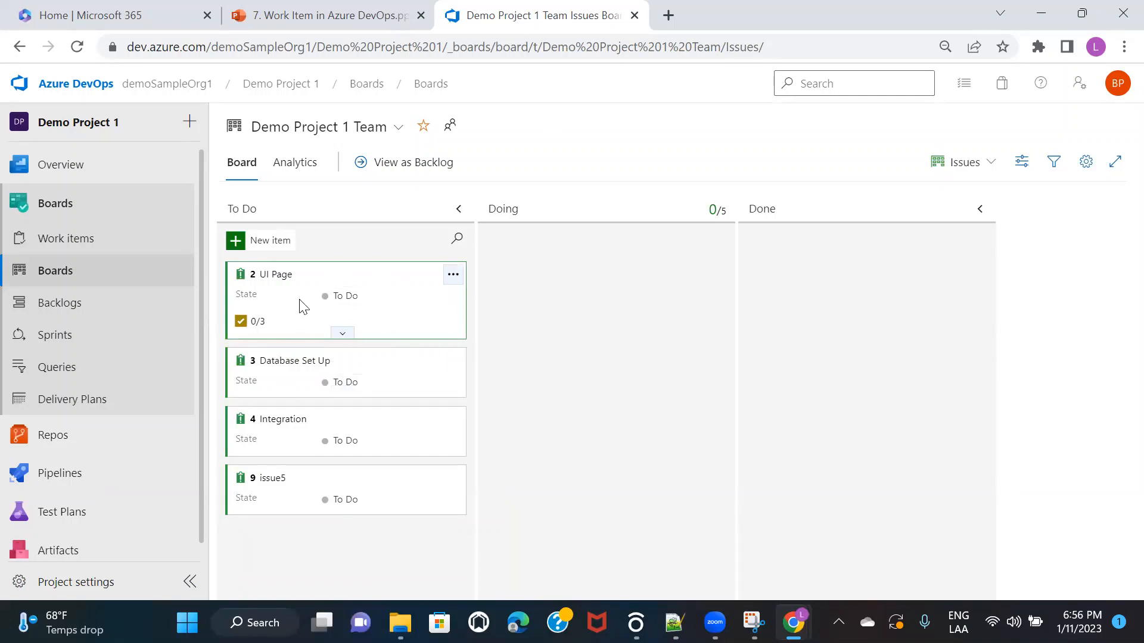
pyautogui.click(250, 322)
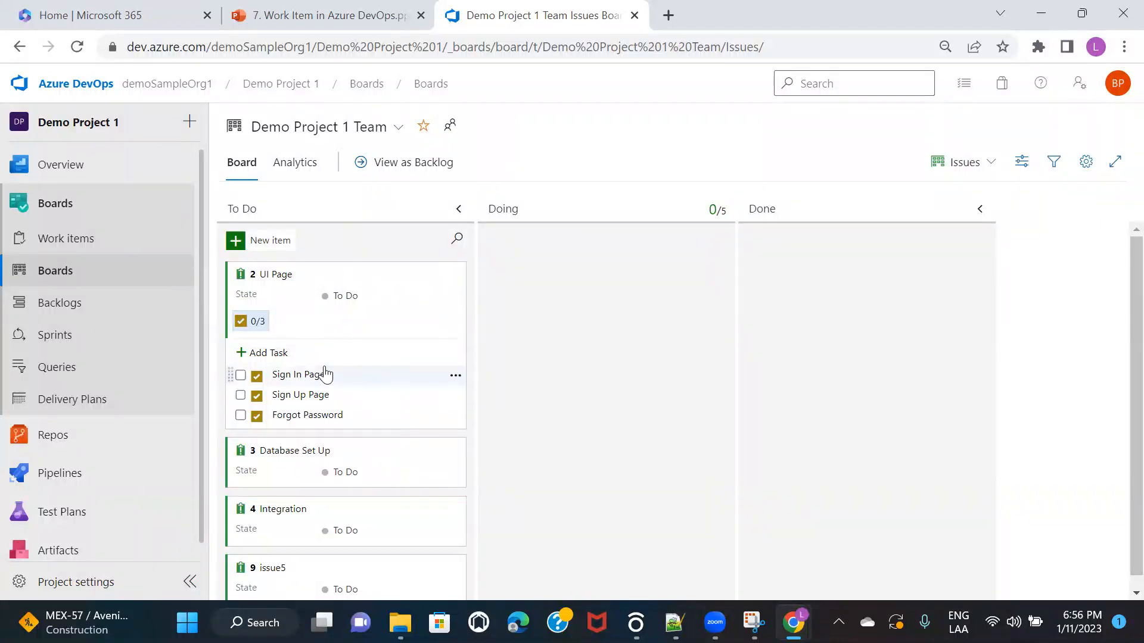
# - Switch the team board back to Epics and open the epic titled test
pyautogui.click(974, 164)
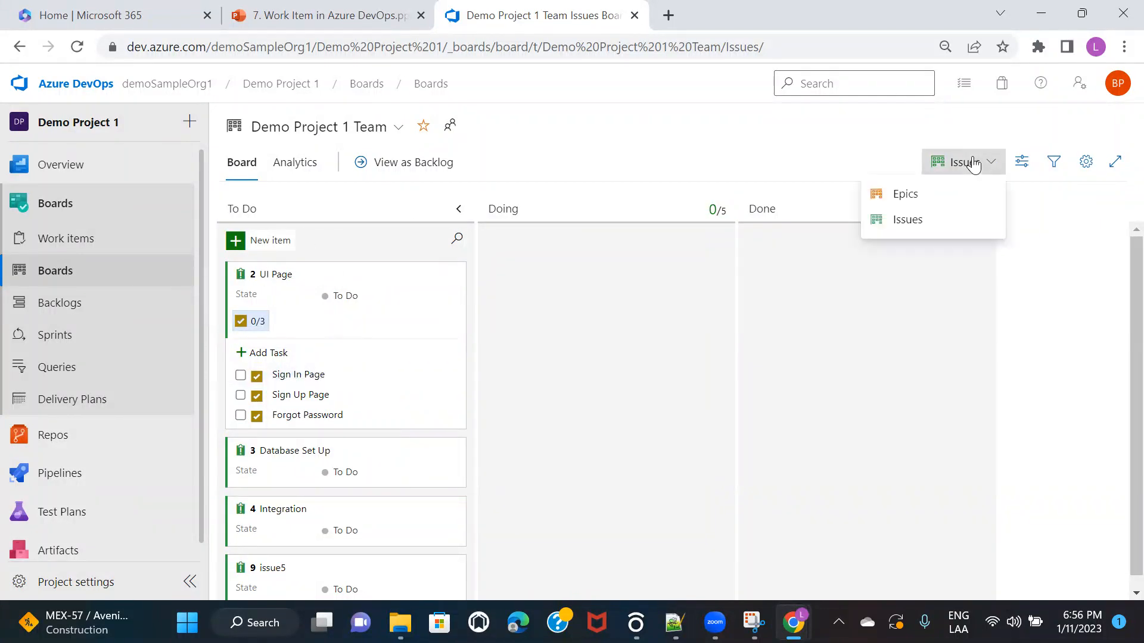
pyautogui.click(921, 201)
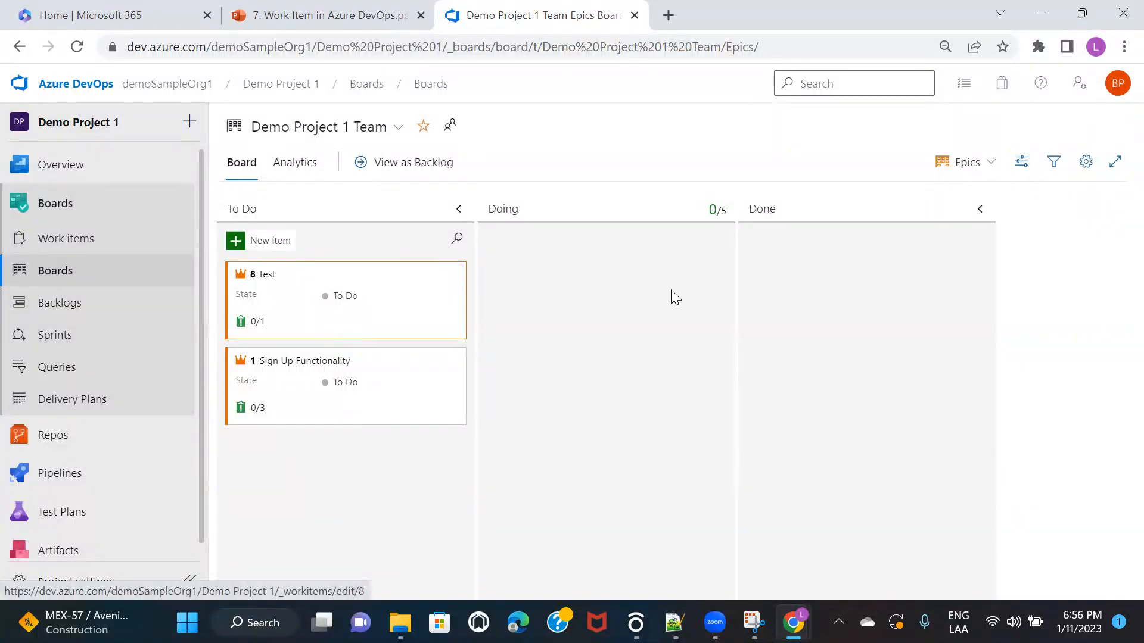
pyautogui.click(268, 276)
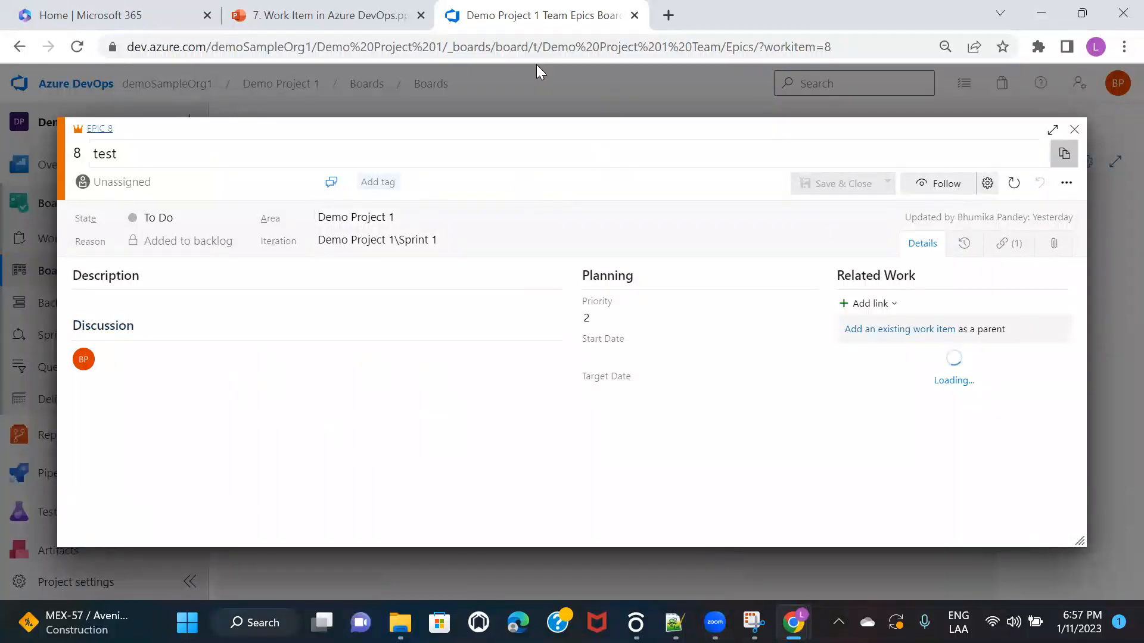
# - Check the agenda slide in PowerPoint and view the State and Iteration options of the test epic in Azure DevOps
pyautogui.click(334, 18)
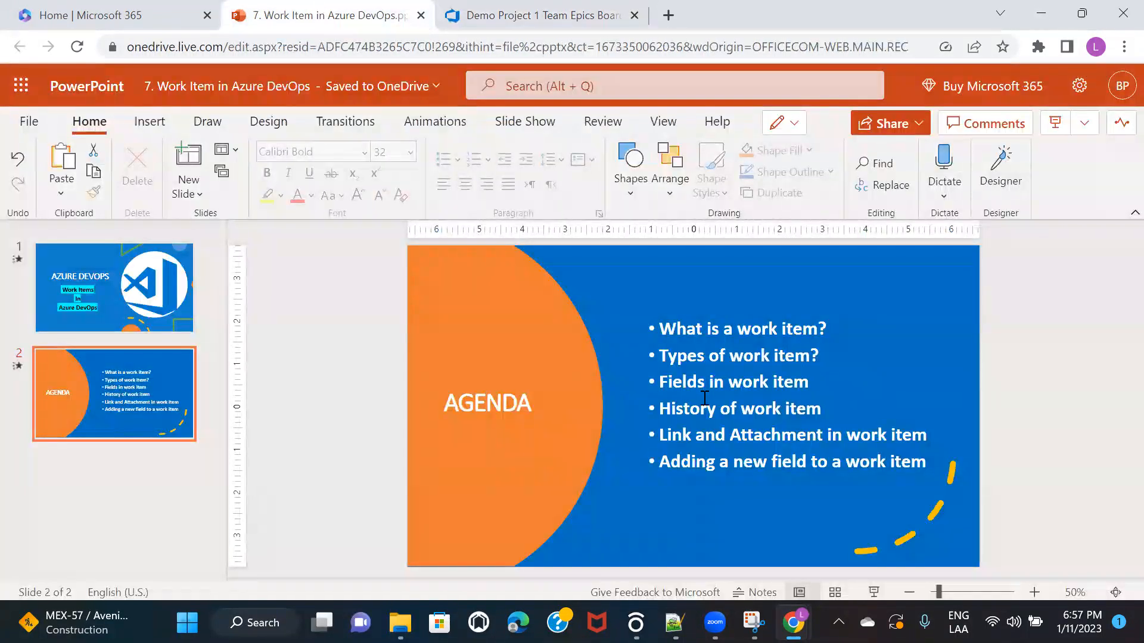
pyautogui.click(566, 12)
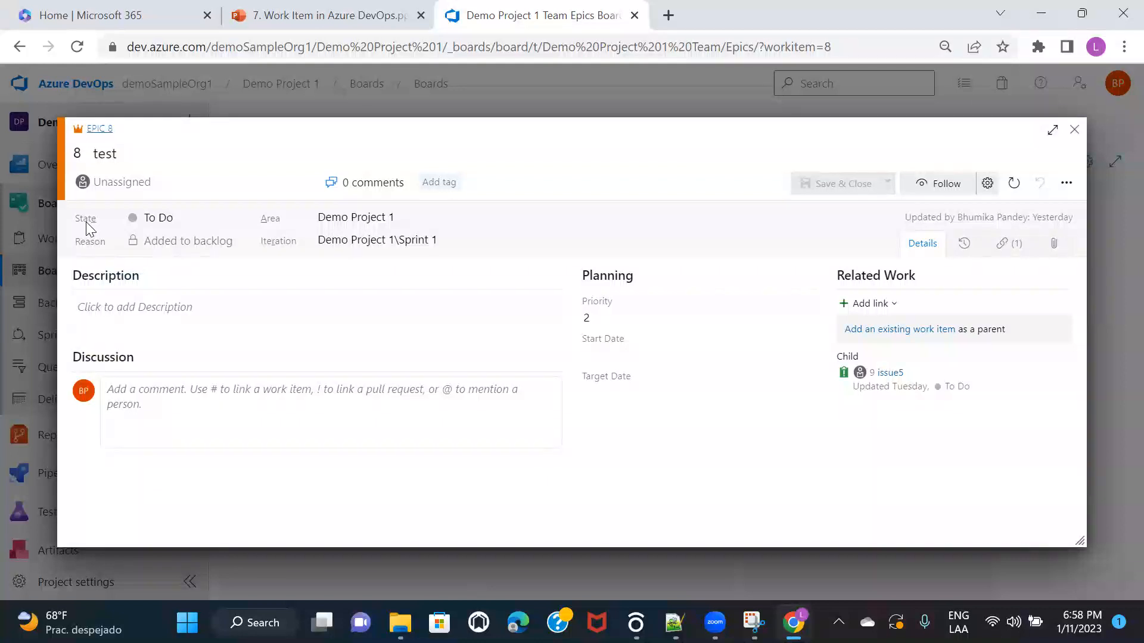
pyautogui.click(215, 217)
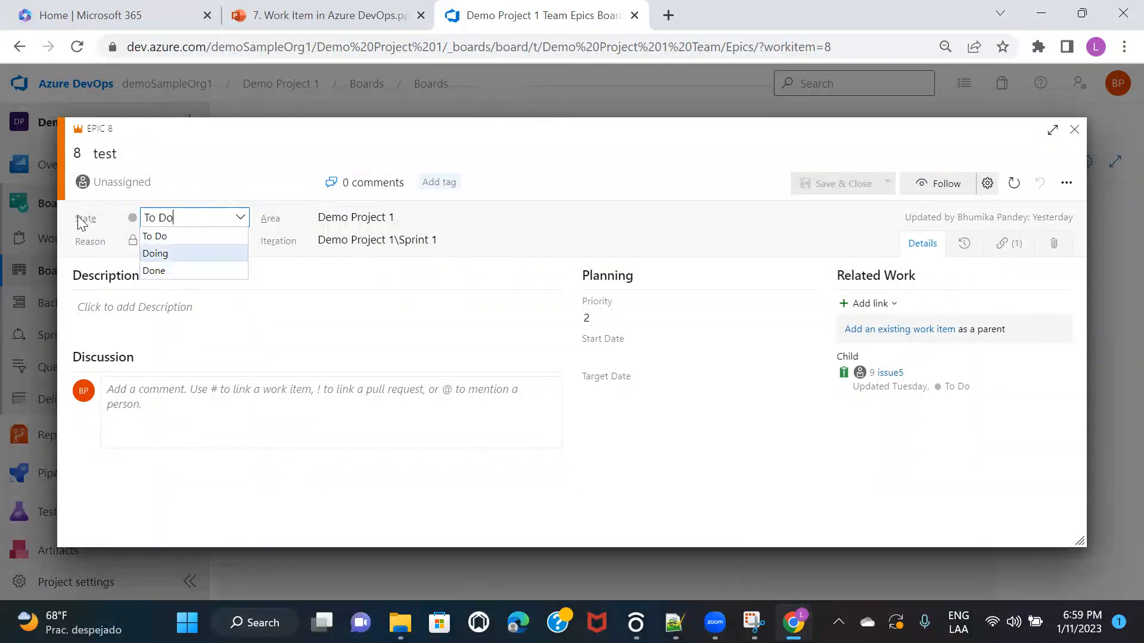
pyautogui.moveTo(82, 223)
pyautogui.click(614, 136)
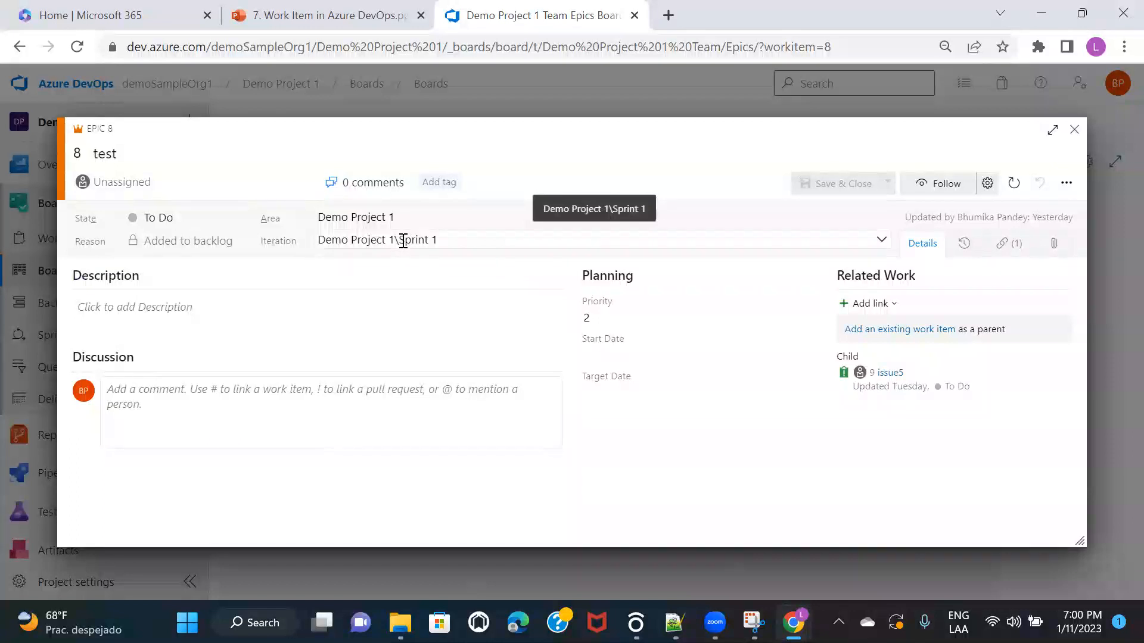
pyautogui.click(448, 244)
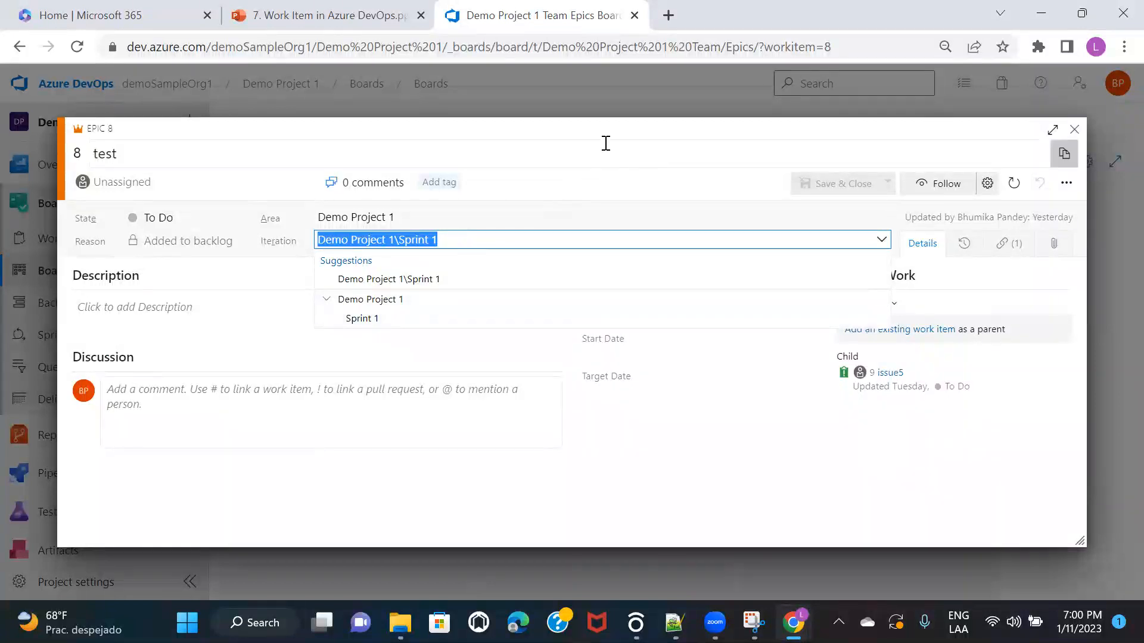
pyautogui.click(593, 141)
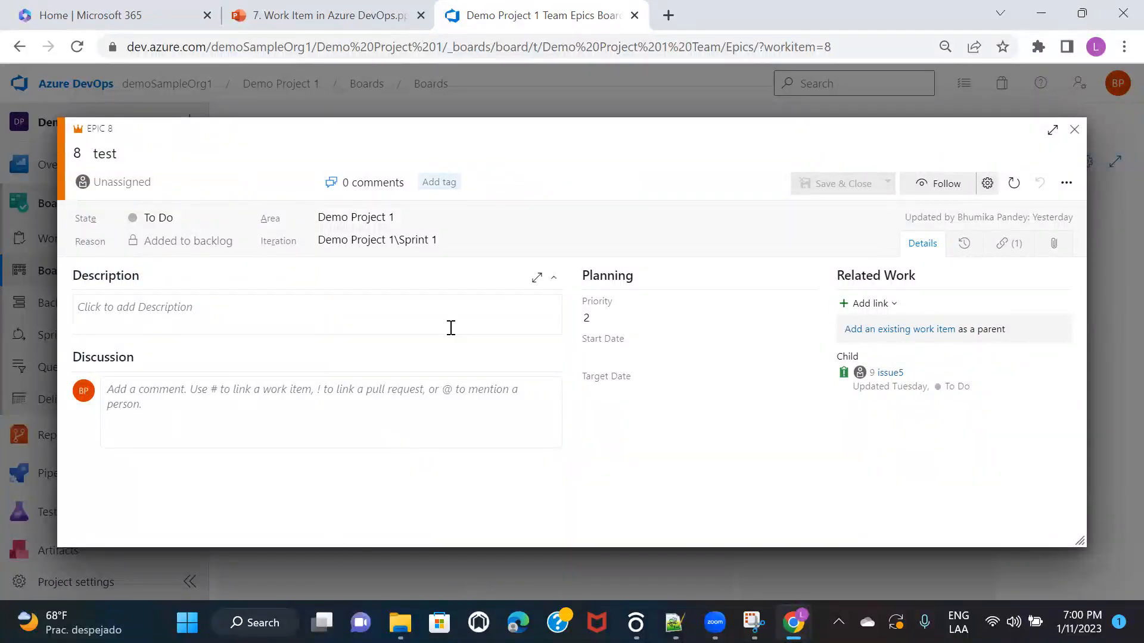
# - Add the tag "Sign In Module" to the epic and change its title to "Sign In Functionality"
pyautogui.click(450, 191)
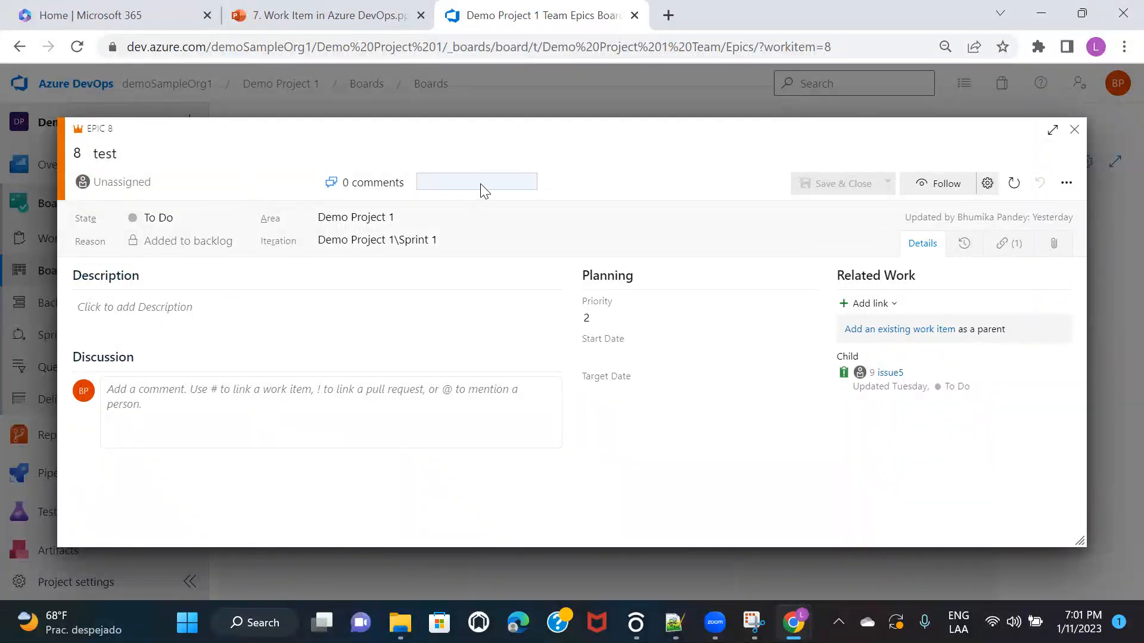
pyautogui.write('Sign in Module')
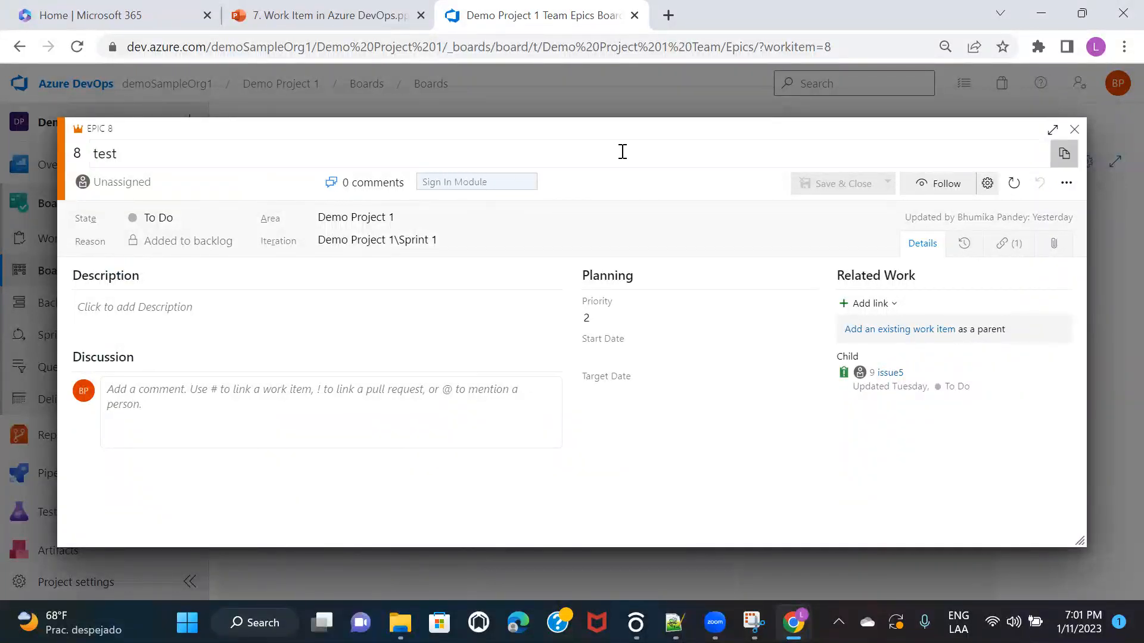
pyautogui.click(622, 151)
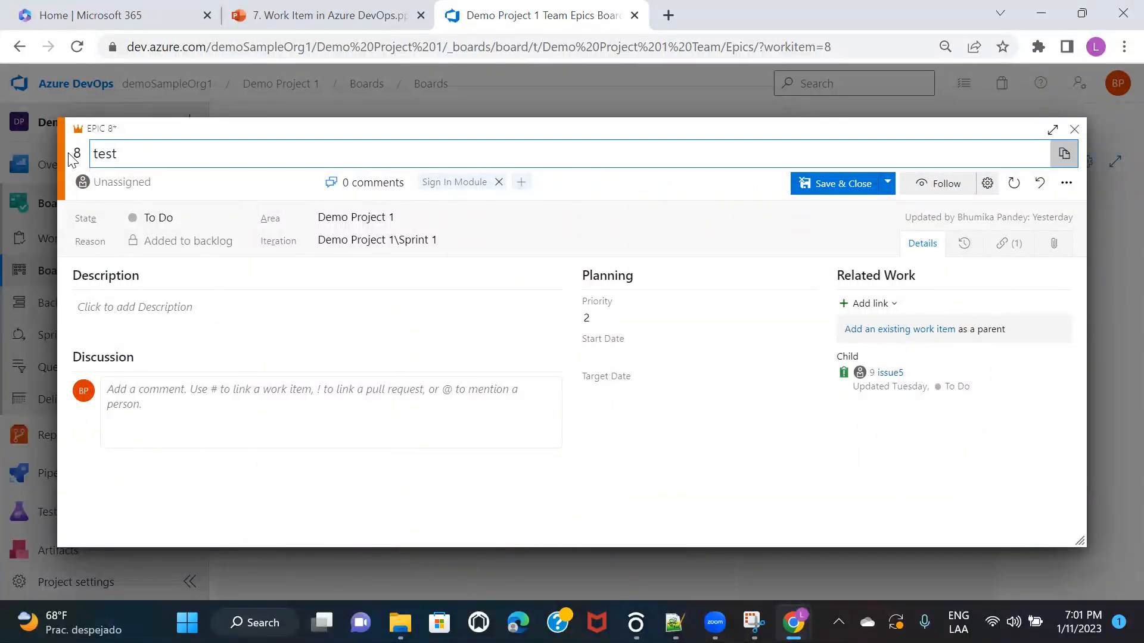
pyautogui.moveTo(145, 153); pyautogui.dragTo(25, 160)
pyautogui.write('Sign In Functionality')
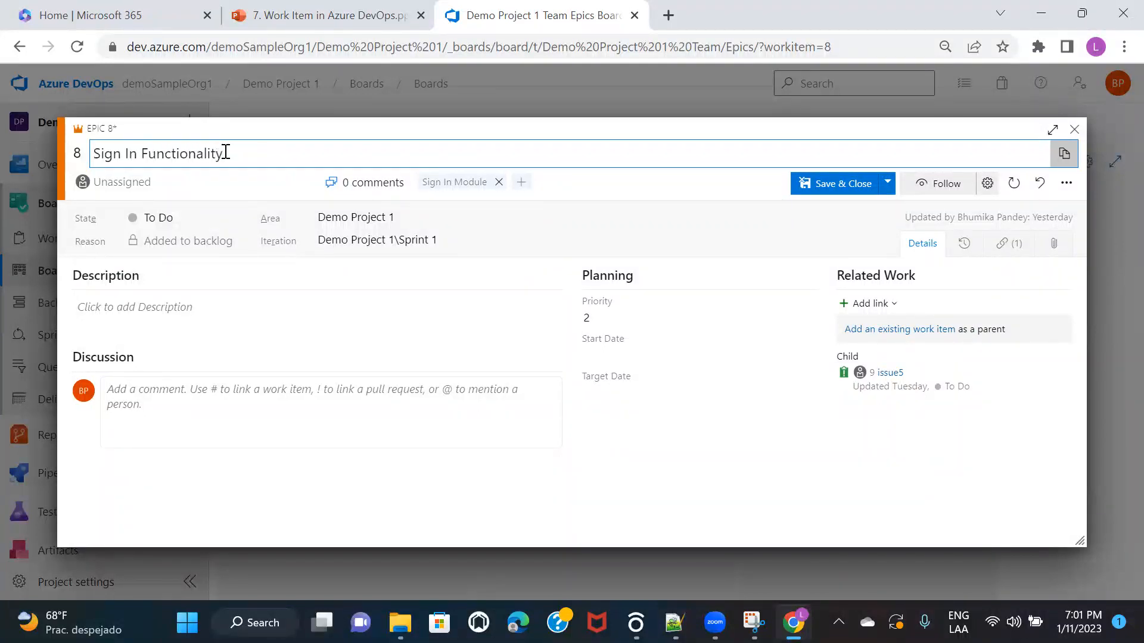
# - Start the epic's description with the heading "Features :" followed by separate lines numbered 1., 2. and 3
pyautogui.click(191, 304)
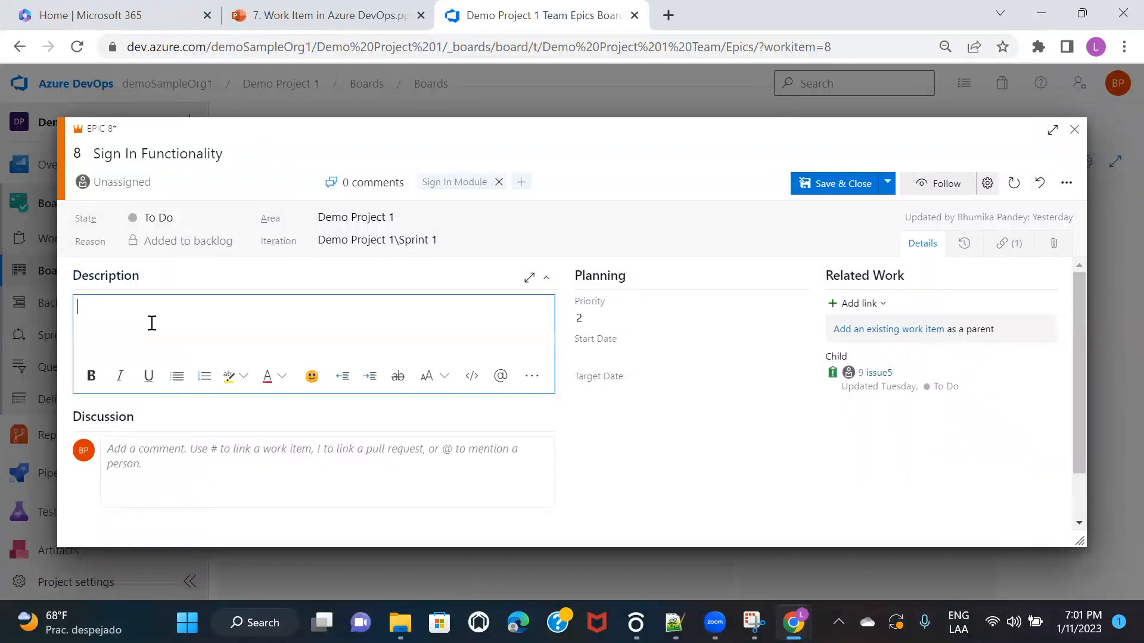
pyautogui.write('D')
pyautogui.press('BackSpace')
pyautogui.write('Features :')
pyautogui.press('Return')
pyautogui.write('1.')
pyautogui.press('Return')
pyautogui.write('2.')
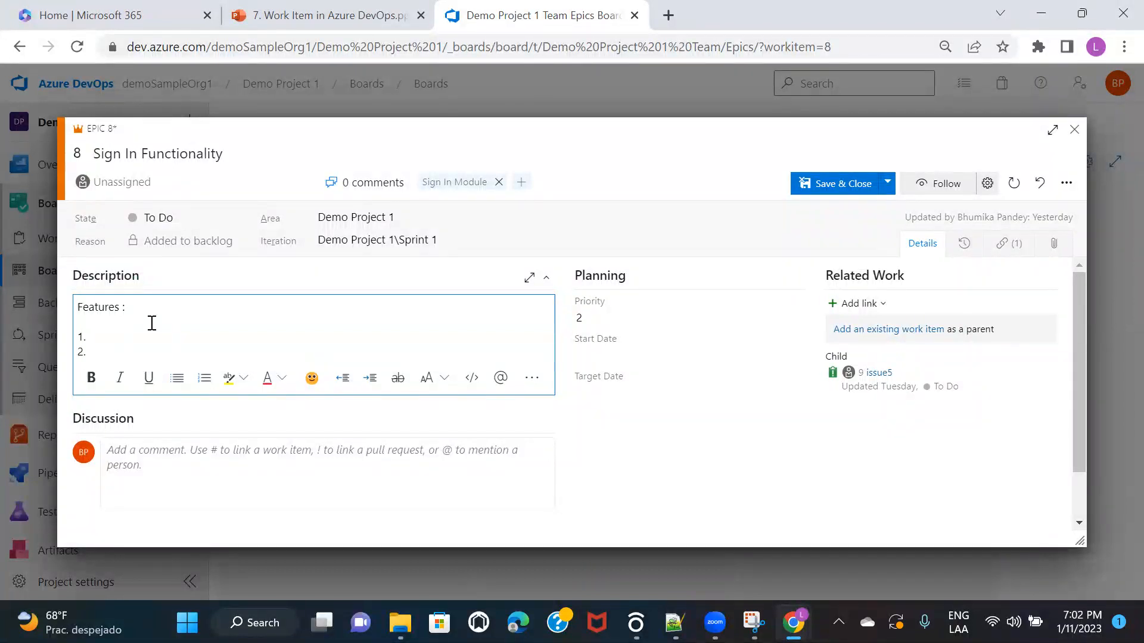
pyautogui.press('Return')
pyautogui.write('3.')
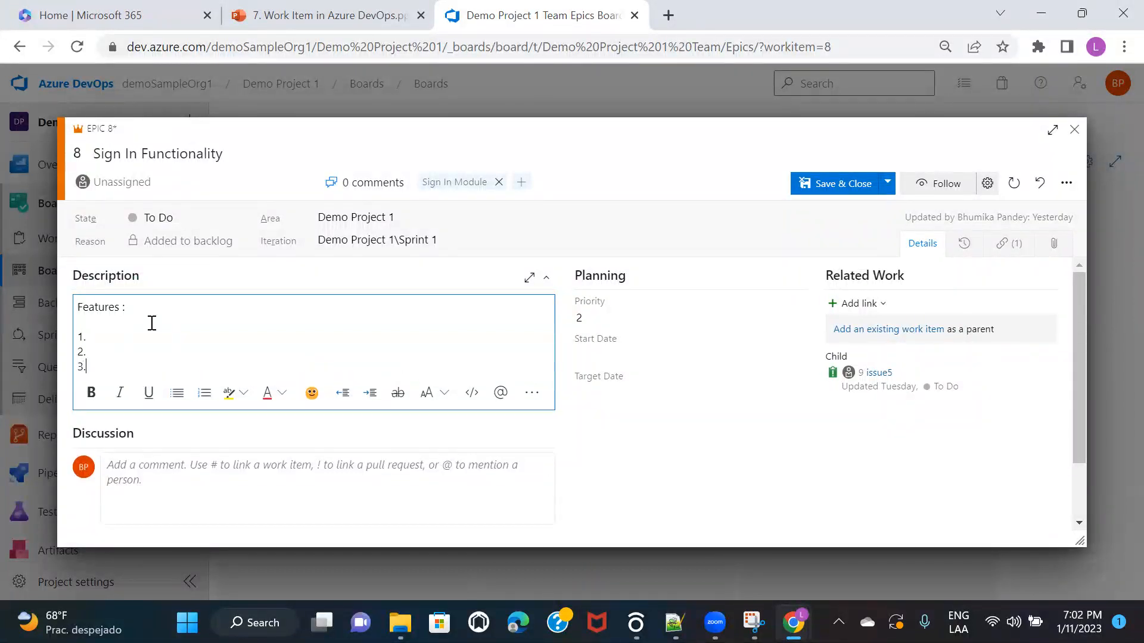
# - Enter "login form" and "forgot password" as the two items of the numbered list in the description
pyautogui.write(' login')
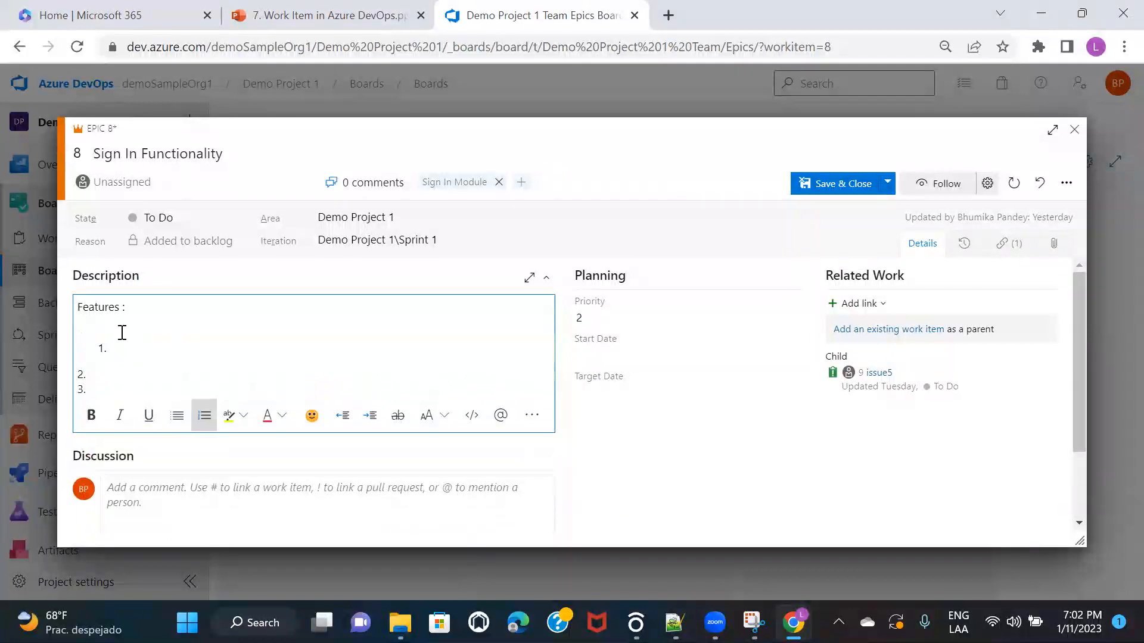
pyautogui.write(' form')
pyautogui.press('Return')
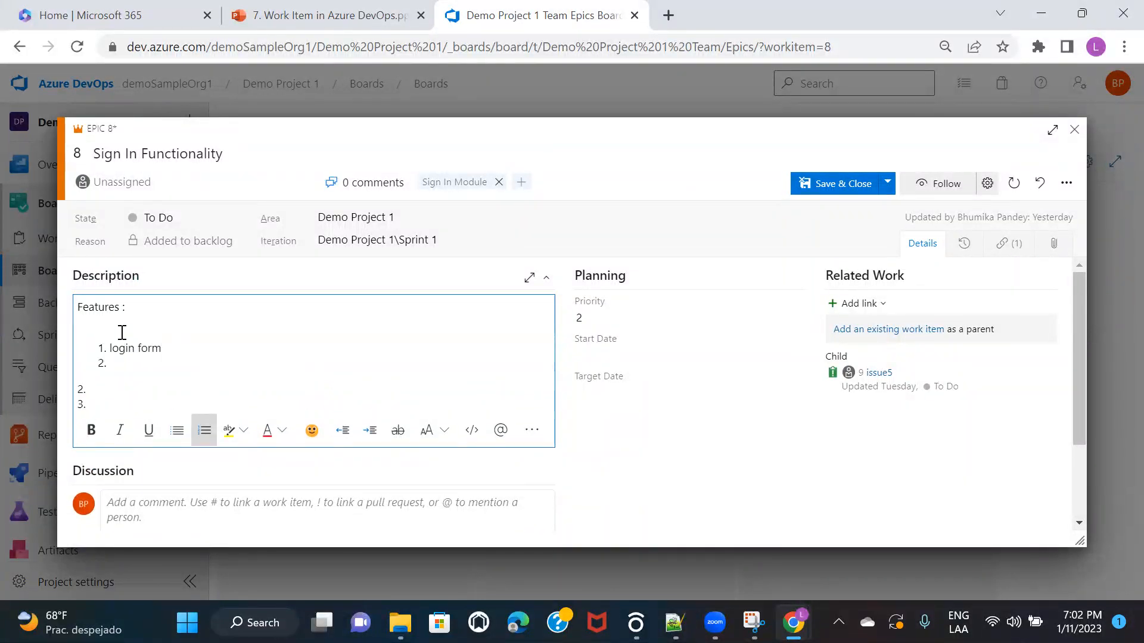
pyautogui.write('forgot password')
pyautogui.press('Return')
pyautogui.write('reset')
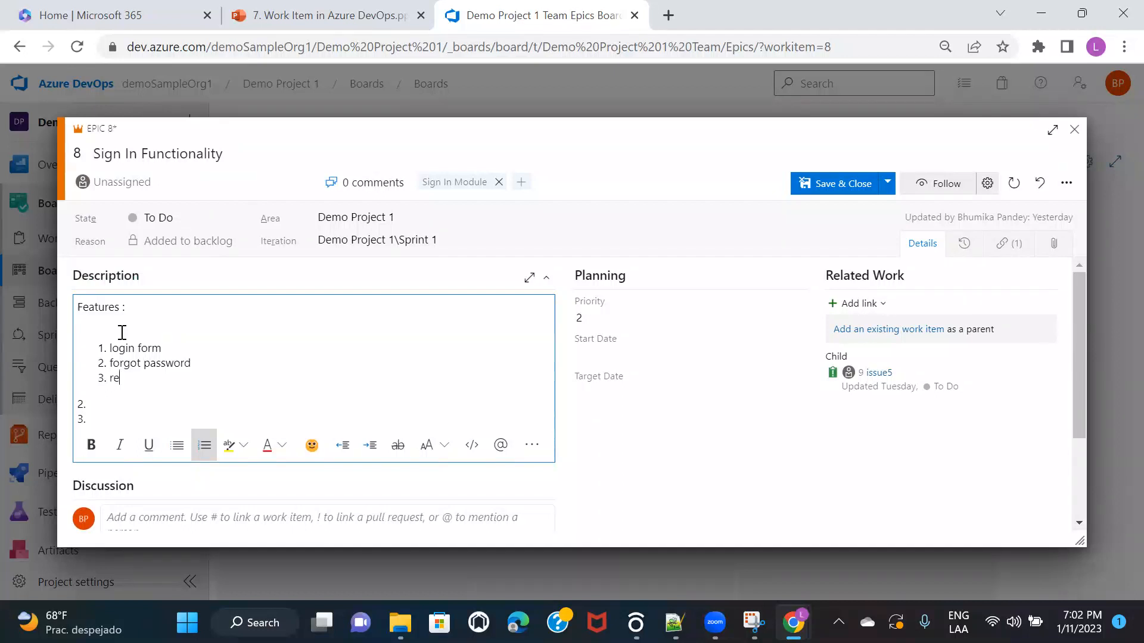
pyautogui.press('BackSpace')
pyautogui.press('BackSpace')
pyautogui.press('BackSpace')
pyautogui.press('BackSpace')
pyautogui.press('BackSpace')
pyautogui.press('BackSpace')
pyautogui.press('BackSpace')
pyautogui.press('BackSpace')
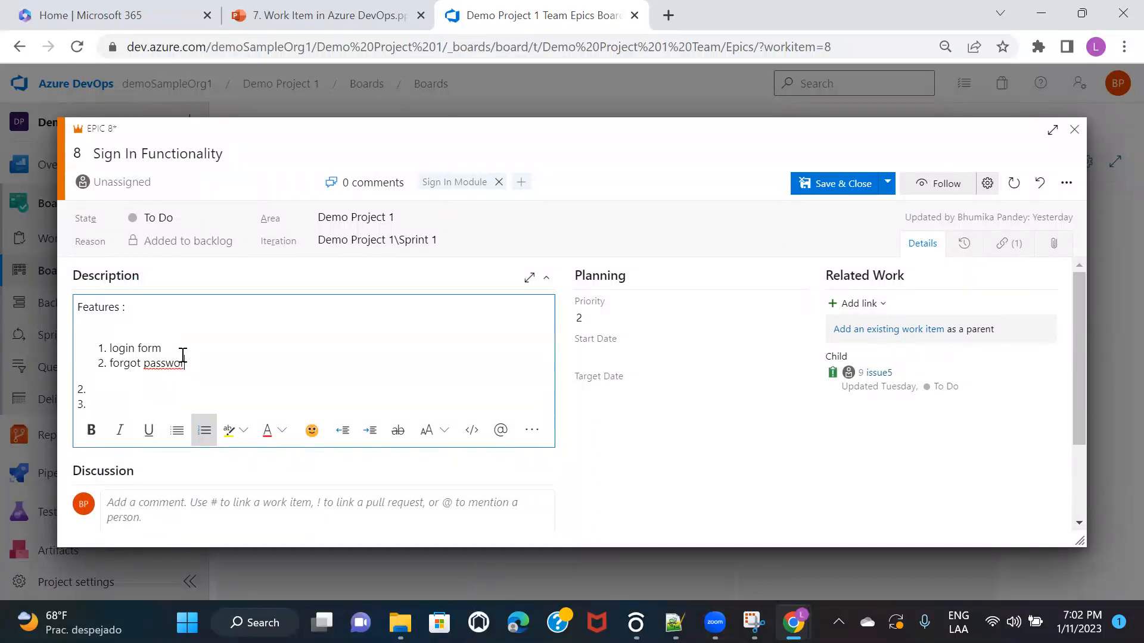
pyautogui.write('d')
# - Delete the leftover empty lines 2. and 3. below the numbered list in the description
pyautogui.click(102, 403)
pyautogui.press('BackSpace')
pyautogui.press('BackSpace')
pyautogui.press('BackSpace')
pyautogui.press('BackSpace')
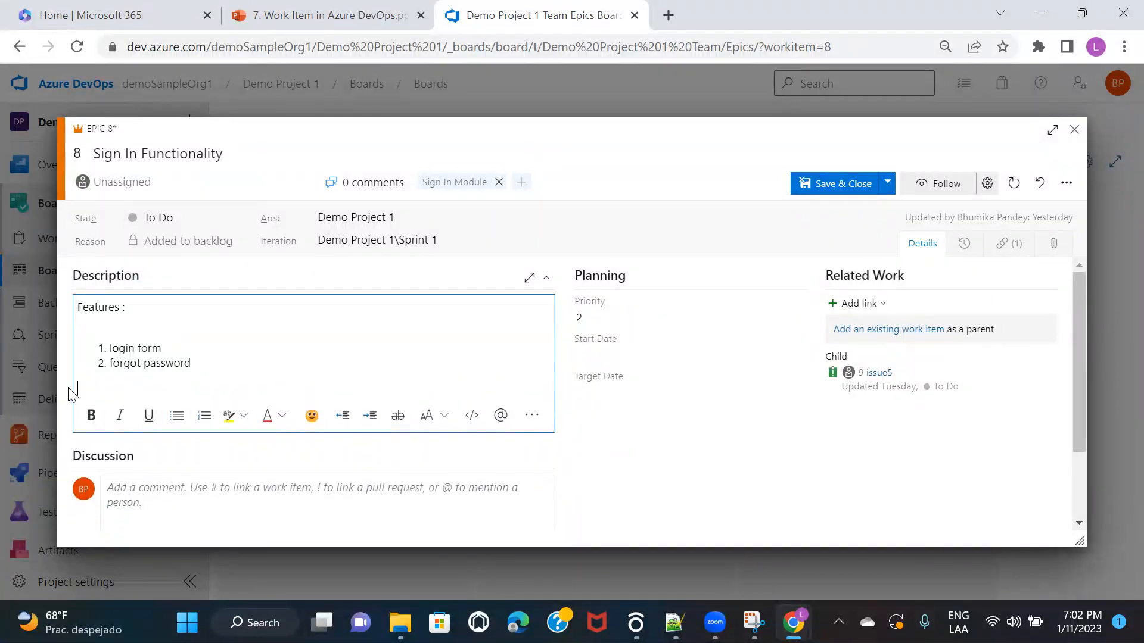
# - Draft a discussion comment mentioning the suggested team member with the text "asdfsdfsd sdfsf", and clear the comment
pyautogui.click(185, 496)
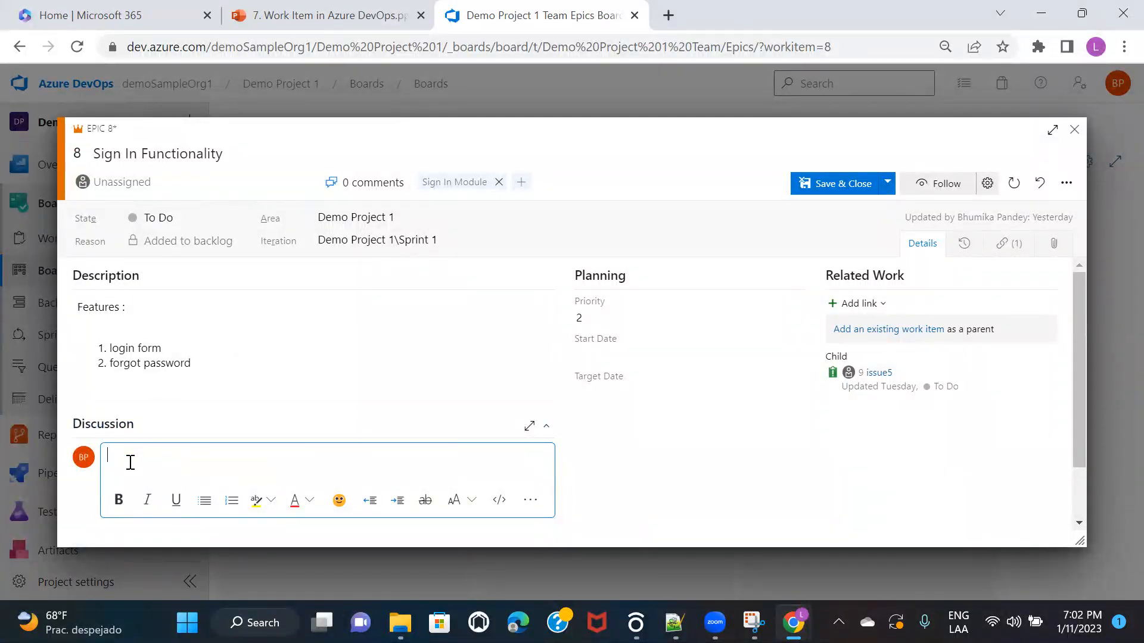
pyautogui.write('@')
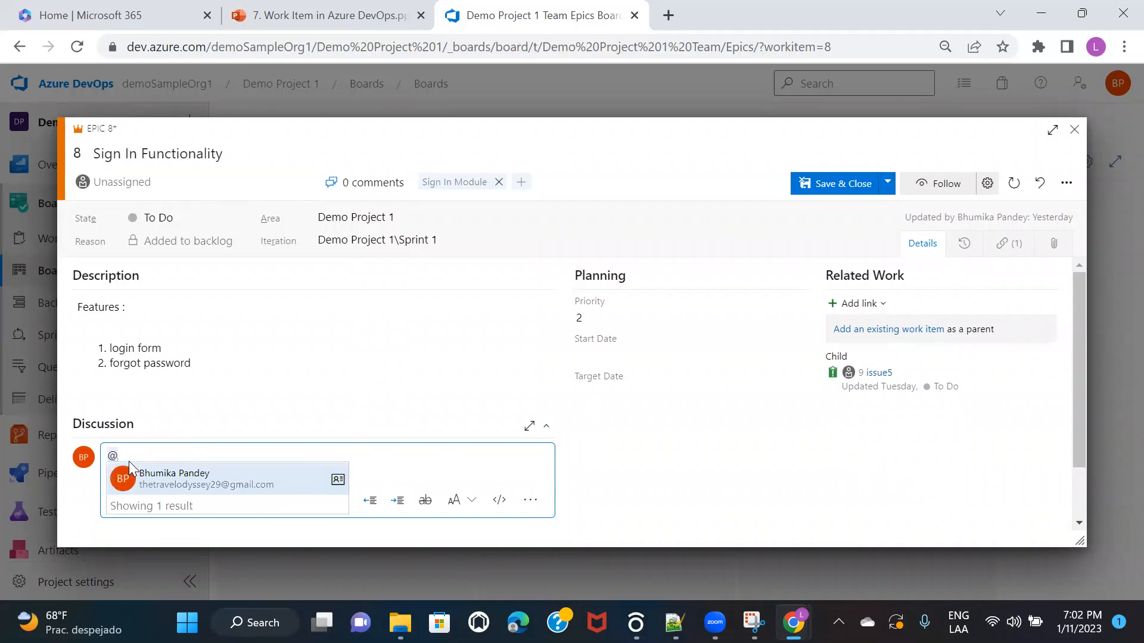
pyautogui.click(208, 484)
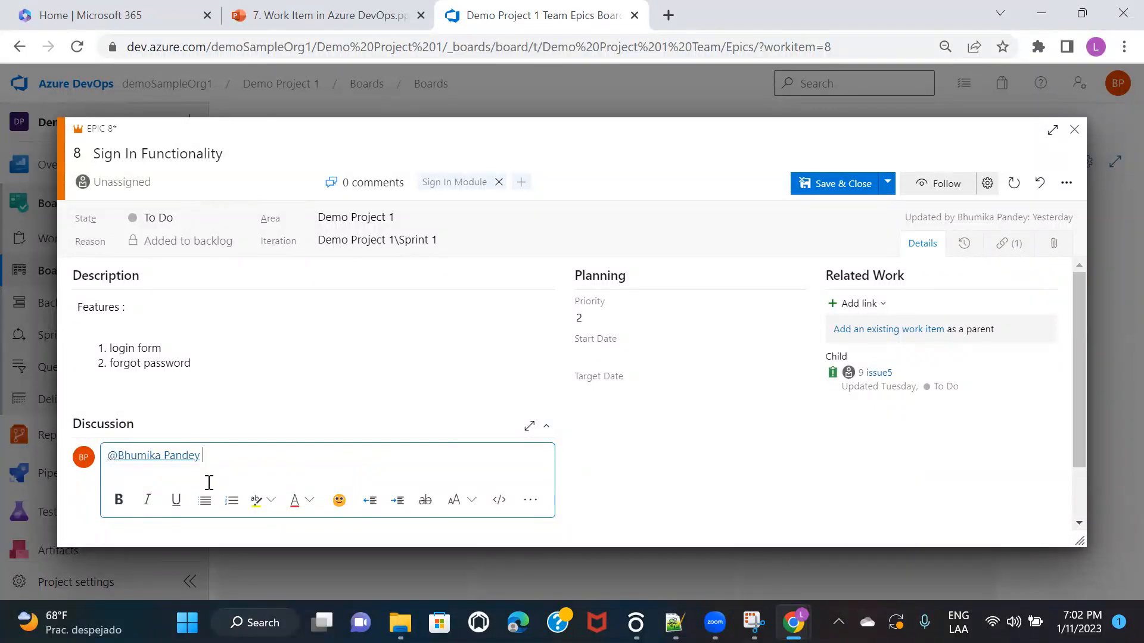
pyautogui.write('asdfsdfsd sdfsf')
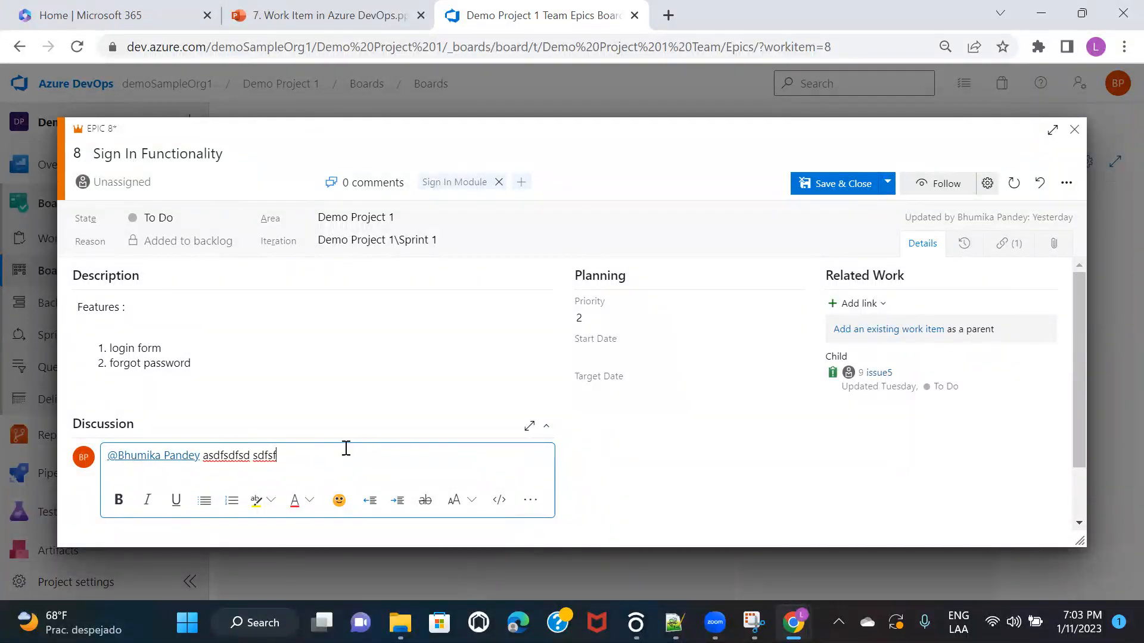
pyautogui.hotkey('ctrl', 'a')
pyautogui.press('BackSpace')
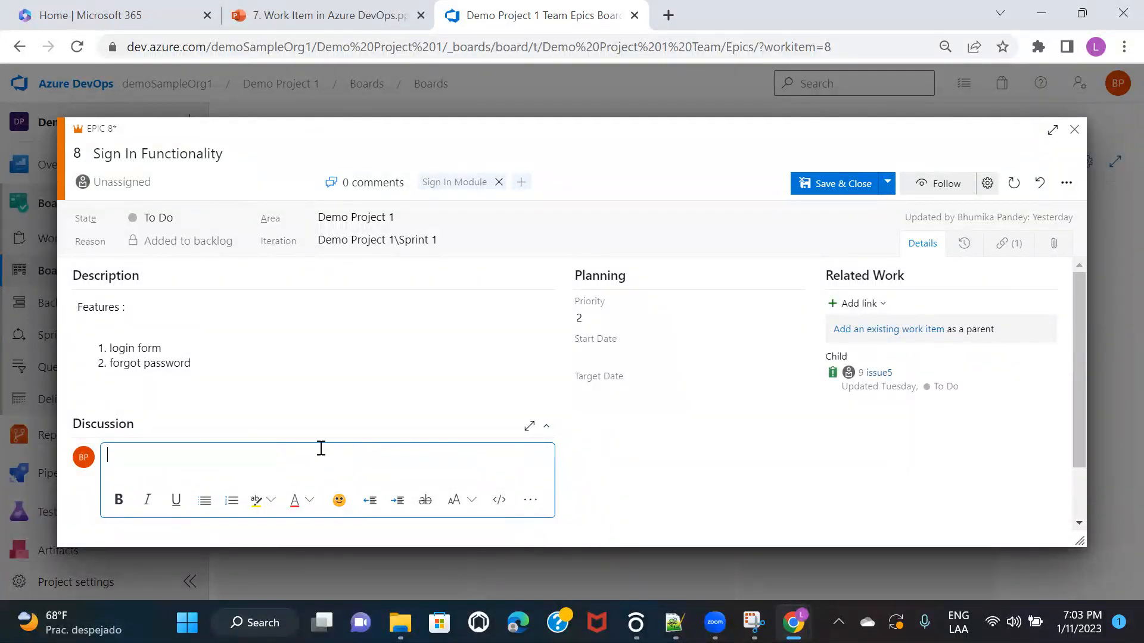
pyautogui.click(740, 499)
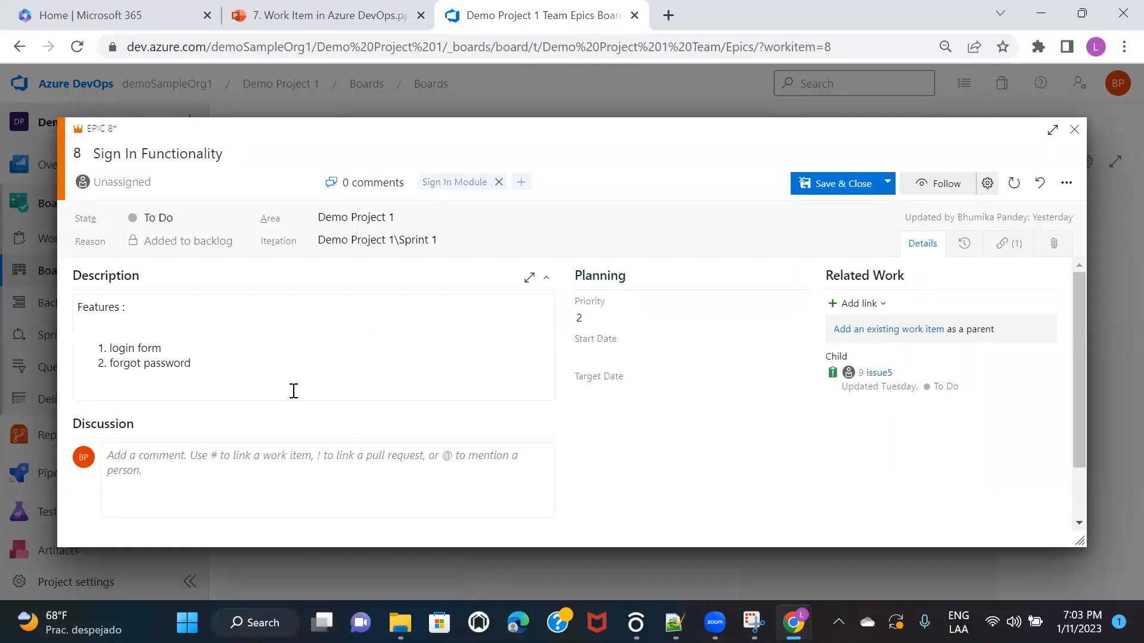
# - View the epic's Priority options and set its Target Date to 1/19/2023
pyautogui.click(622, 318)
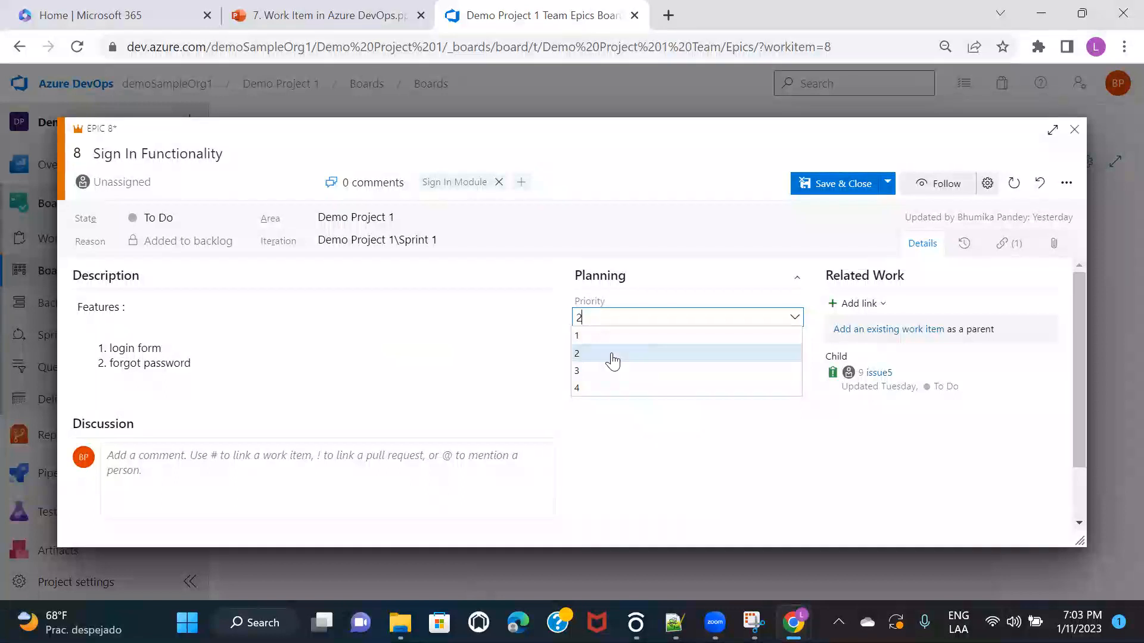
pyautogui.click(705, 465)
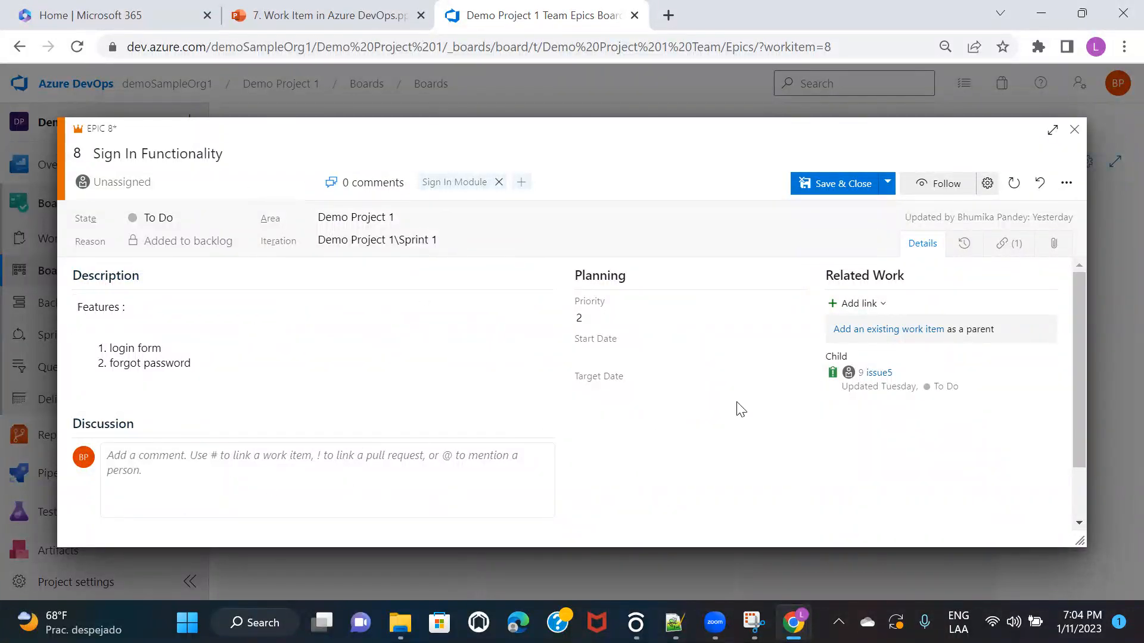
pyautogui.click(671, 393)
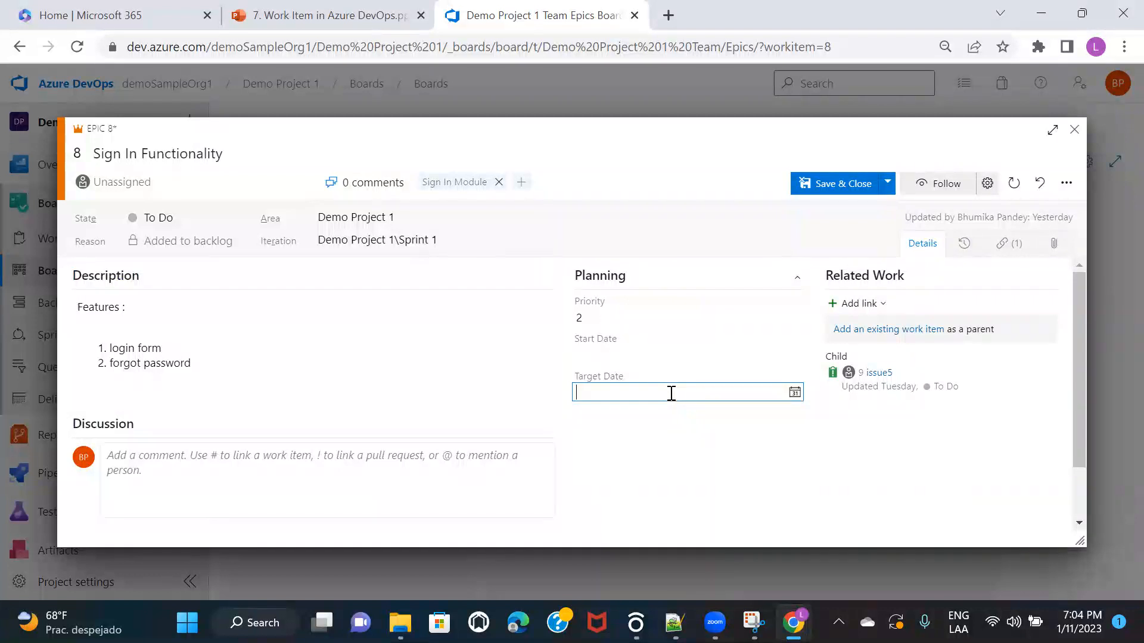
pyautogui.click(795, 392)
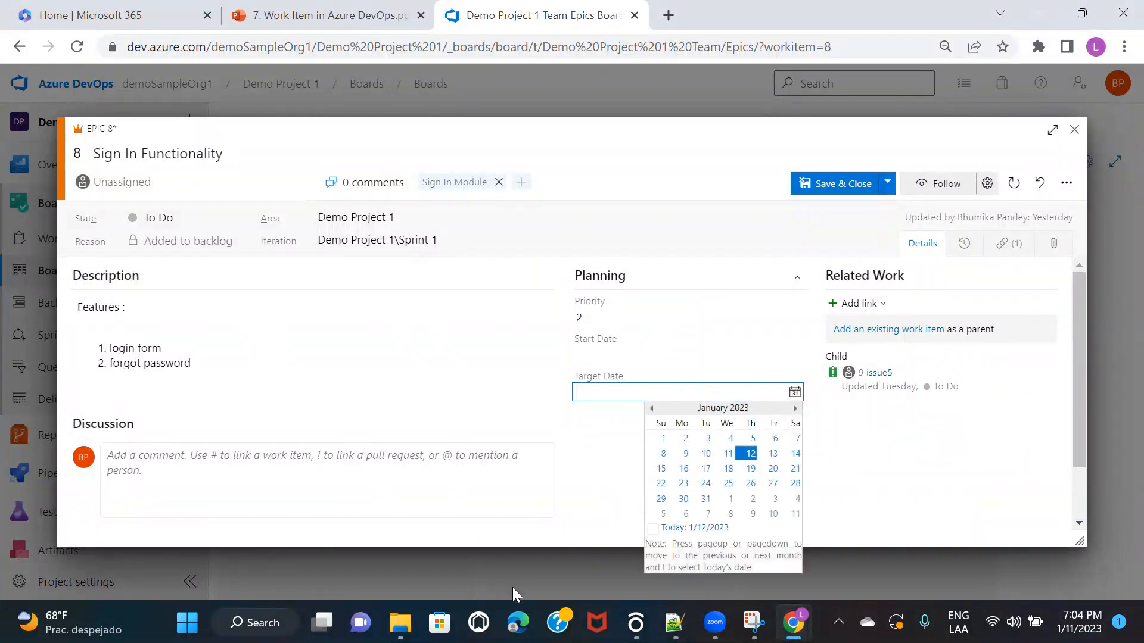
pyautogui.click(750, 469)
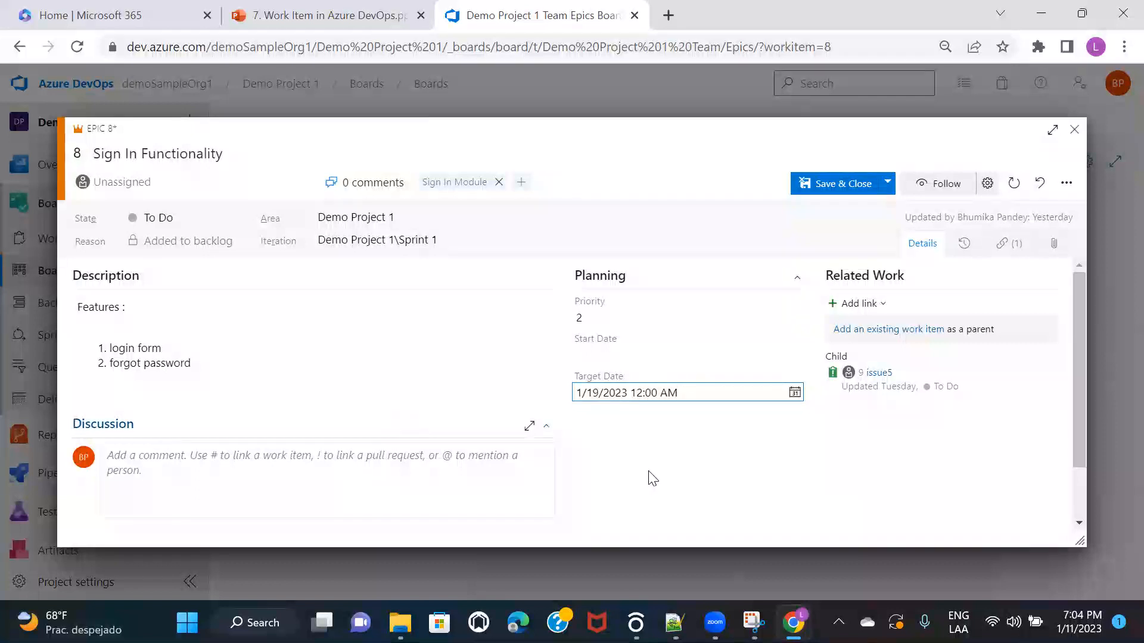
pyautogui.click(683, 398)
# - Check the agenda slide in PowerPoint and return to the epic in Azure DevOps
pyautogui.click(283, 13)
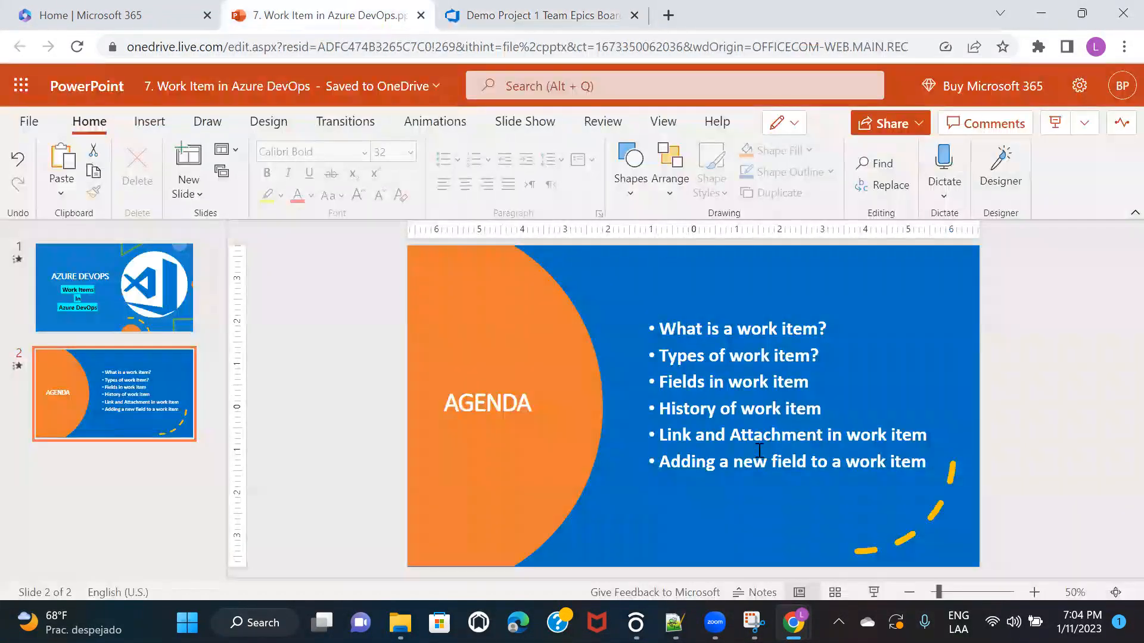
pyautogui.click(495, 13)
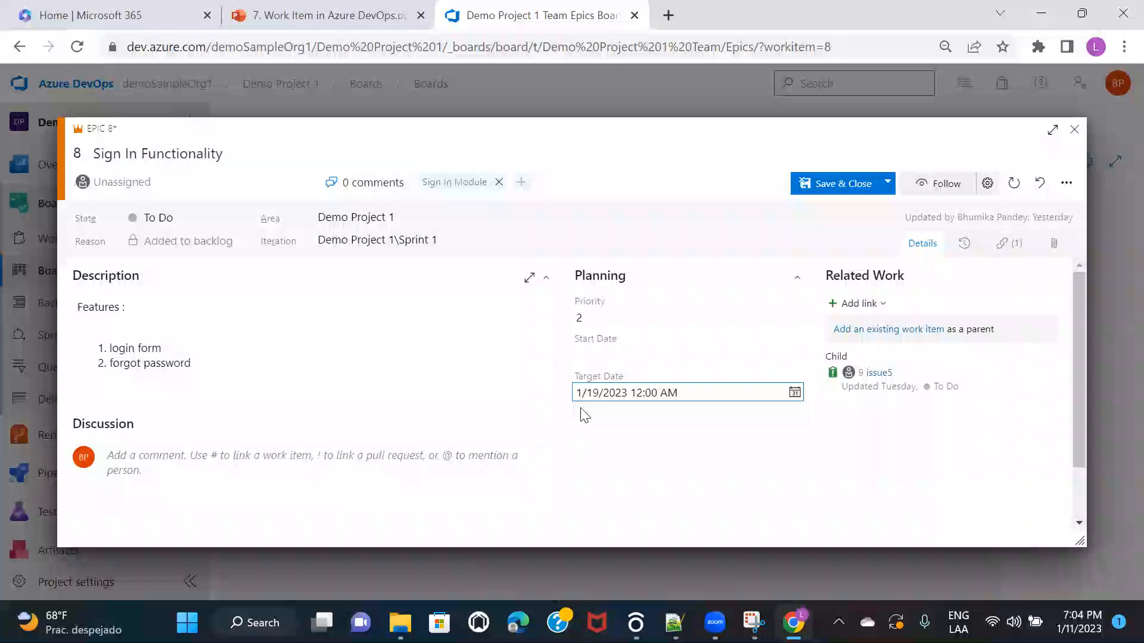
pyautogui.click(709, 471)
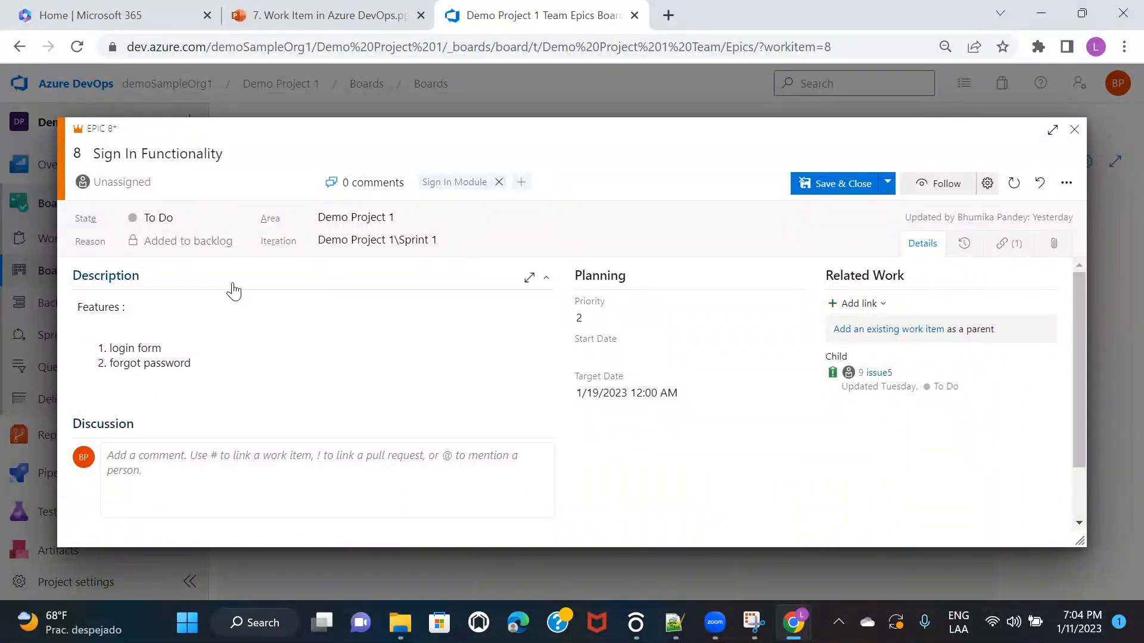
# - Change the epic's State to Doing and save the epic while keeping it open
pyautogui.click(195, 214)
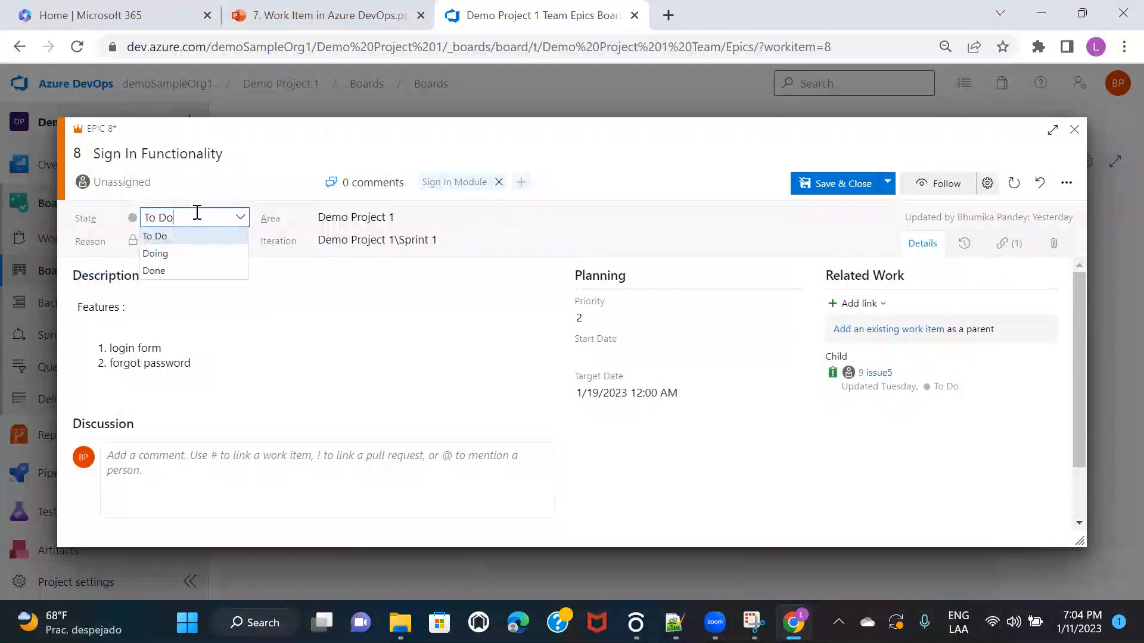
pyautogui.click(175, 262)
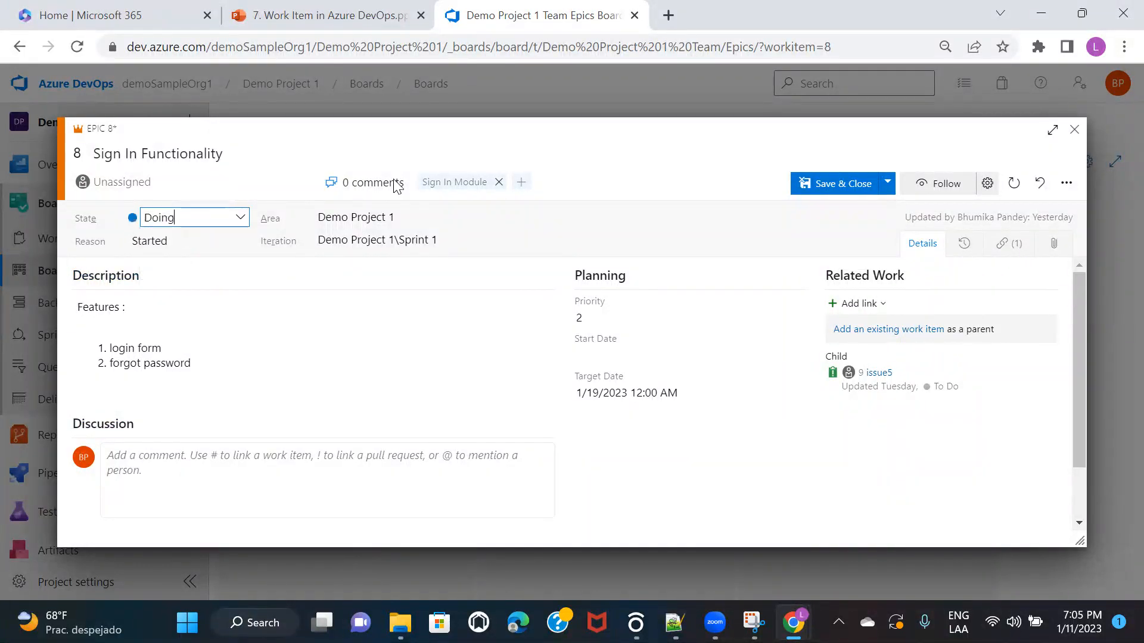
pyautogui.click(888, 185)
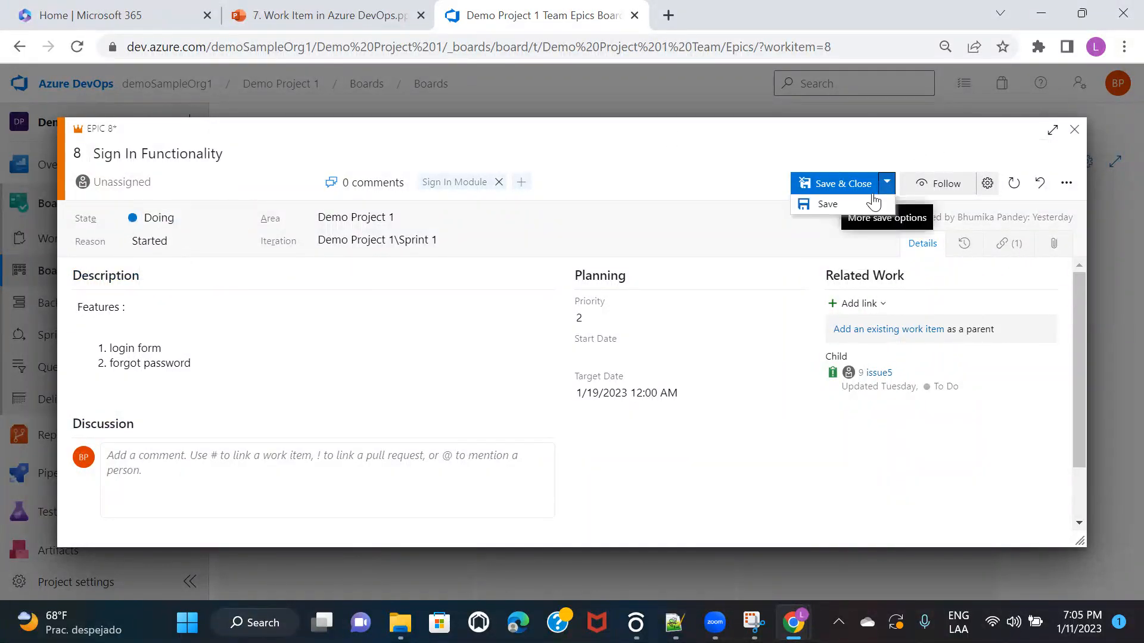
pyautogui.click(840, 205)
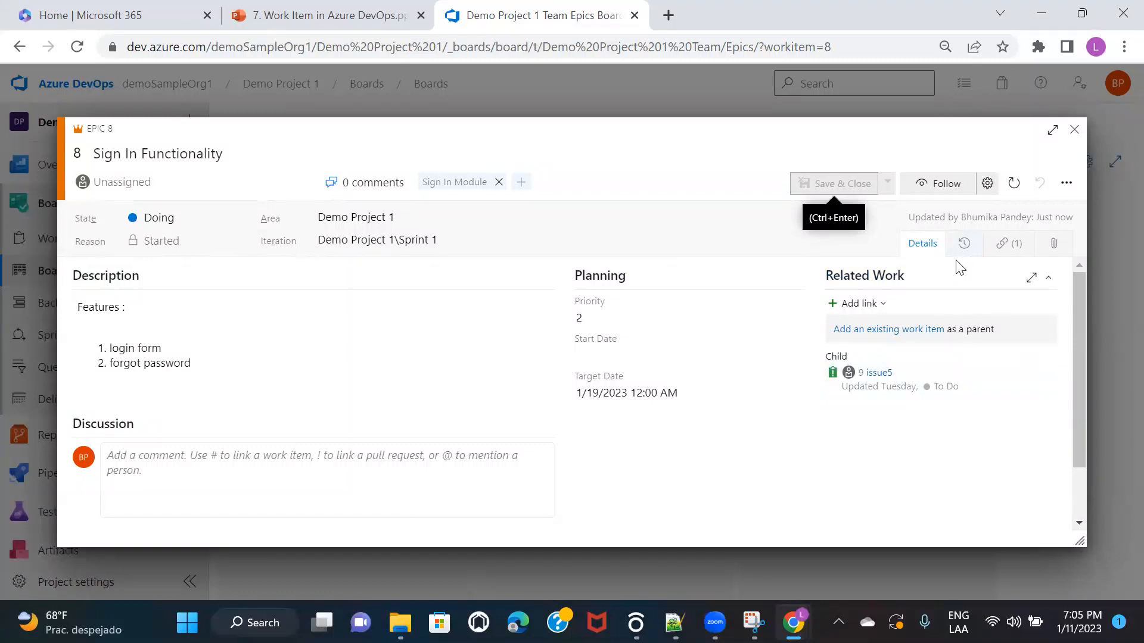
# - Review the epic's state graph and change history, and collapse the Last seven days group
pyautogui.click(965, 244)
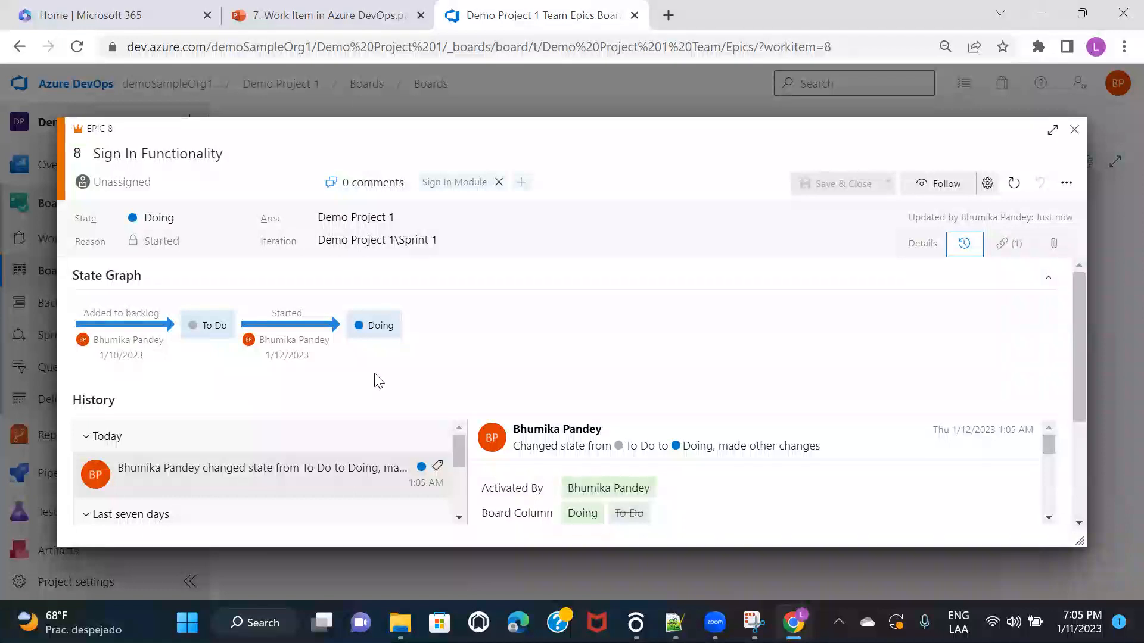
pyautogui.scroll(-2, 374, 379)
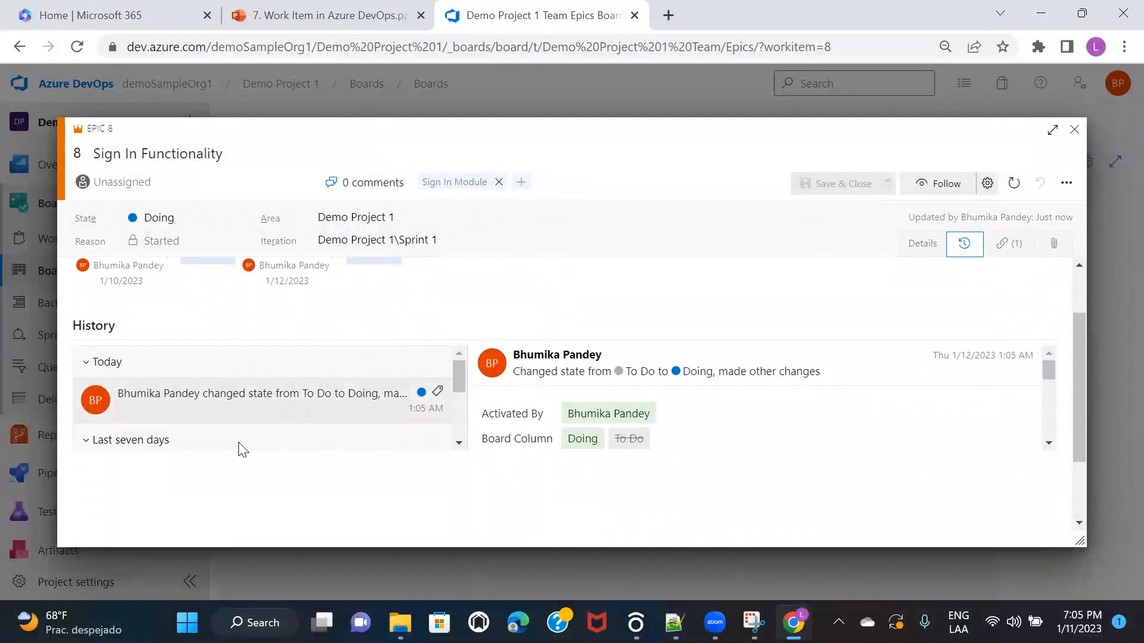
pyautogui.click(86, 443)
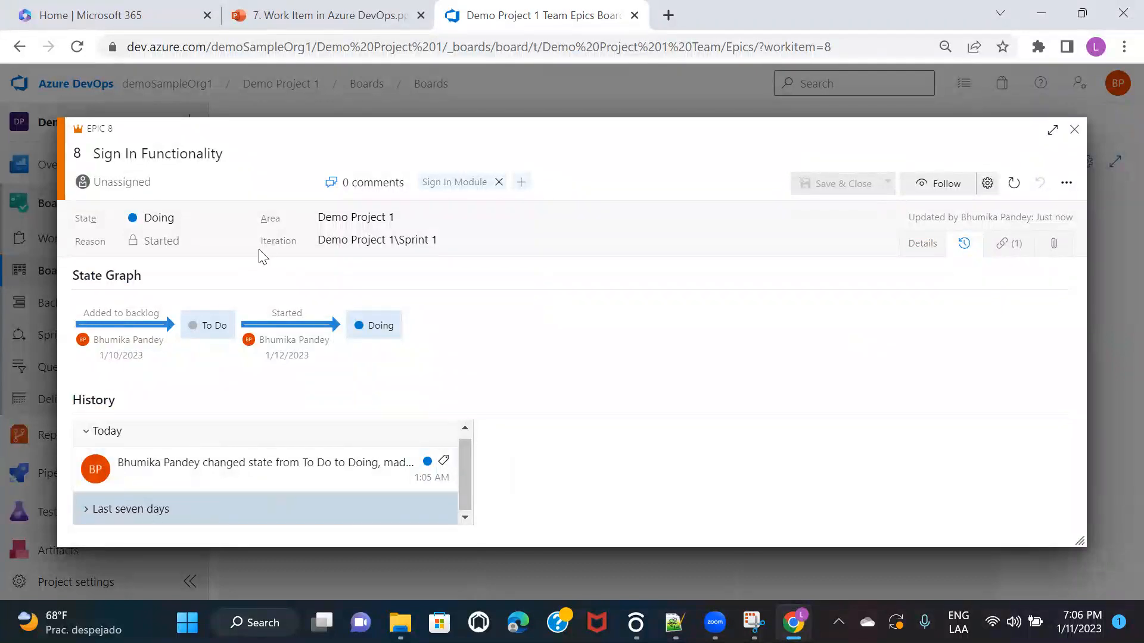
# - Consult the agenda slide in PowerPoint again and review the Sign In Functionality epic's details and description in Azure DevOps
pyautogui.click(381, 13)
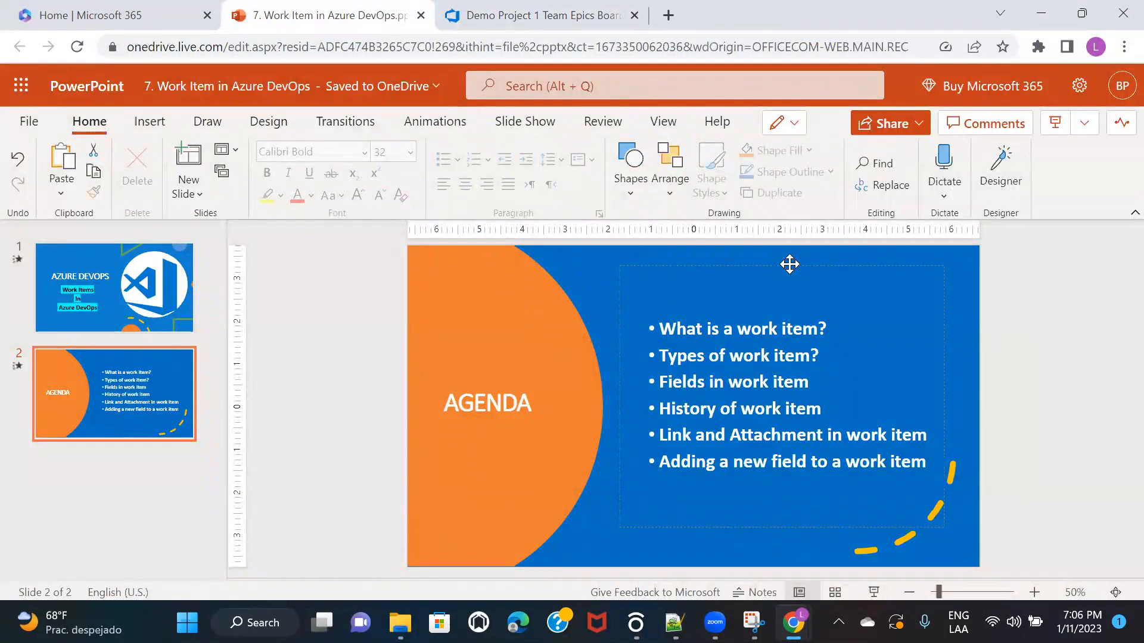
pyautogui.click(542, 9)
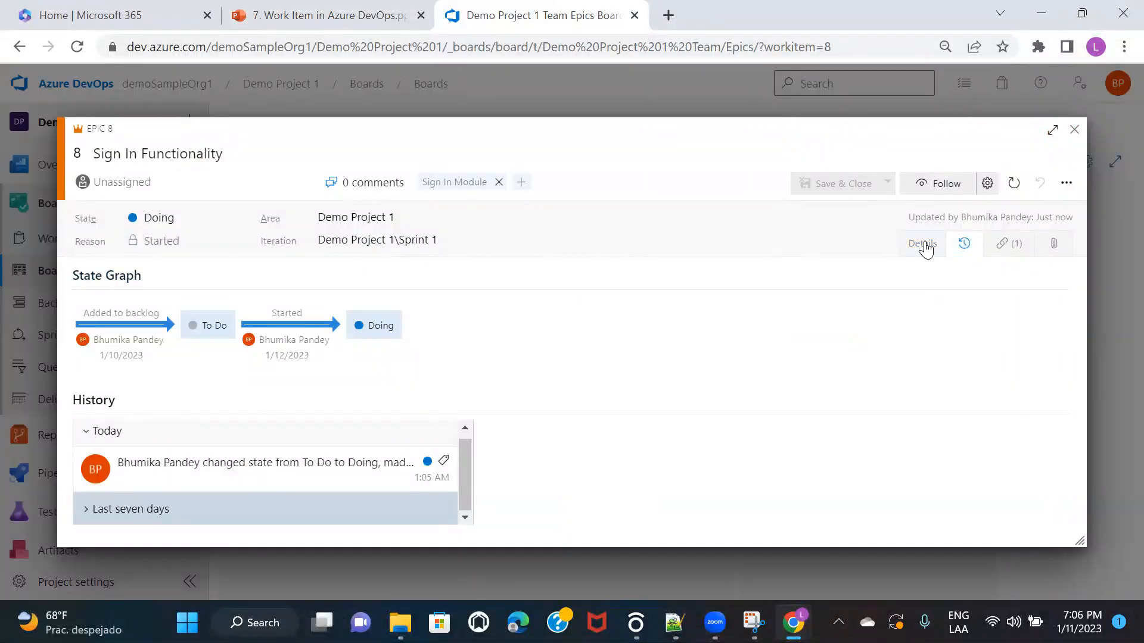
pyautogui.click(924, 246)
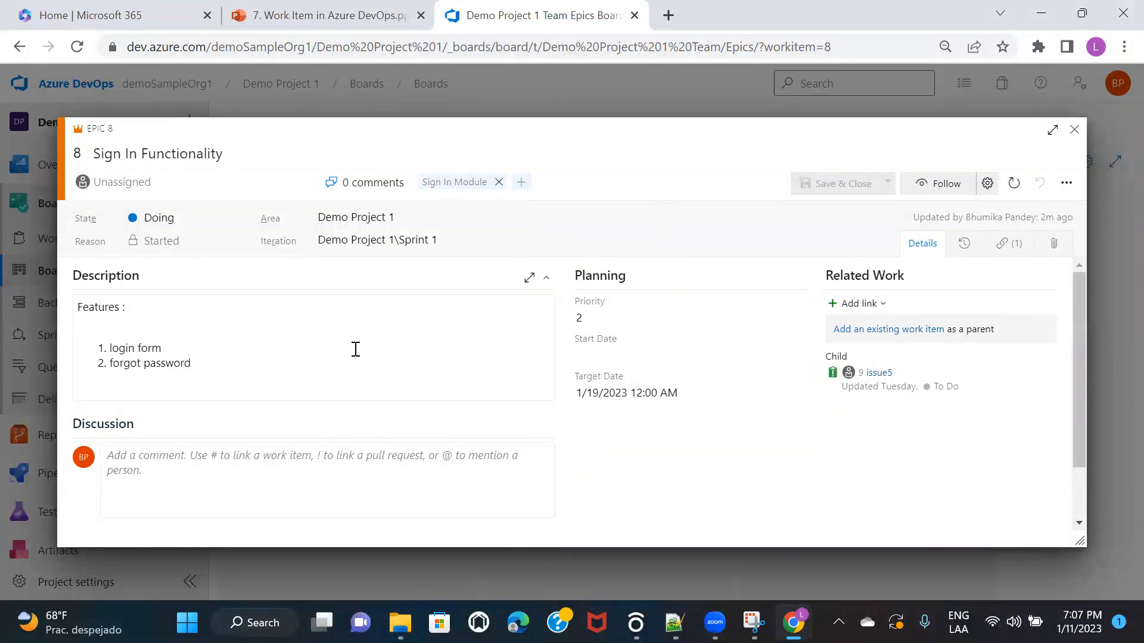
pyautogui.click(220, 379)
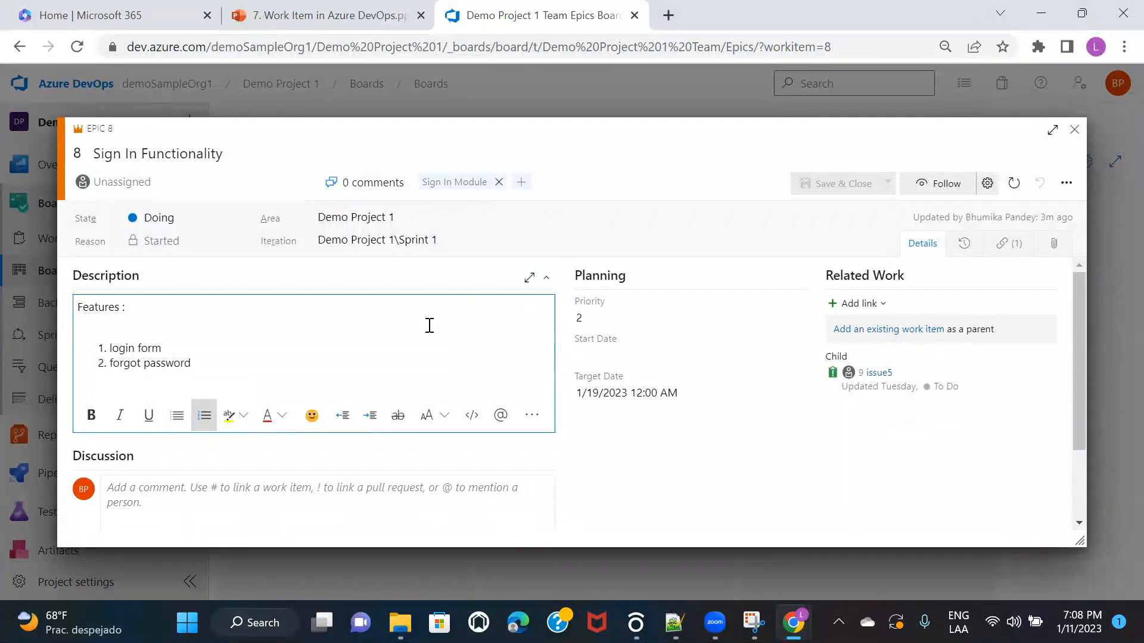
# - Examine the epic's links and the work item types for linking a new child item, and close the form without adding a link
pyautogui.click(1003, 244)
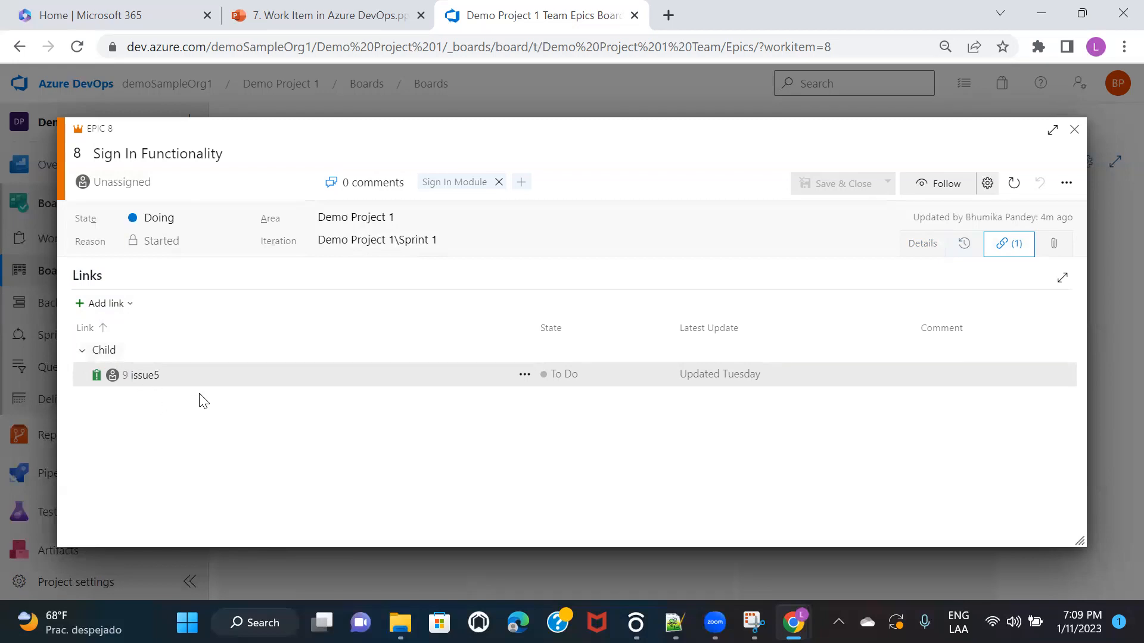
pyautogui.click(116, 305)
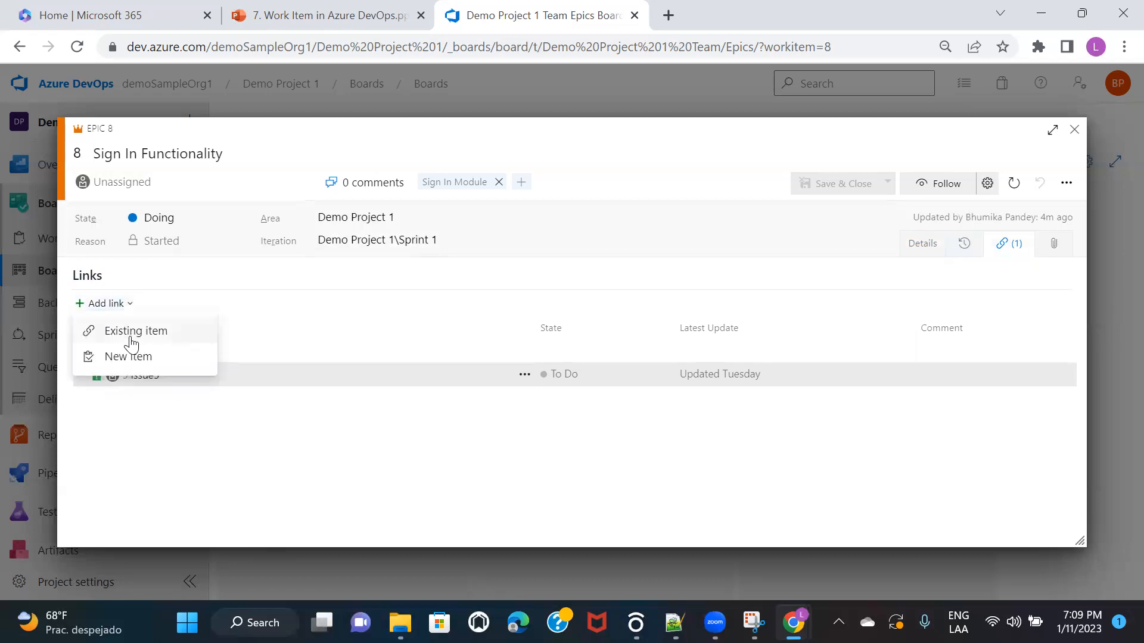
pyautogui.click(143, 364)
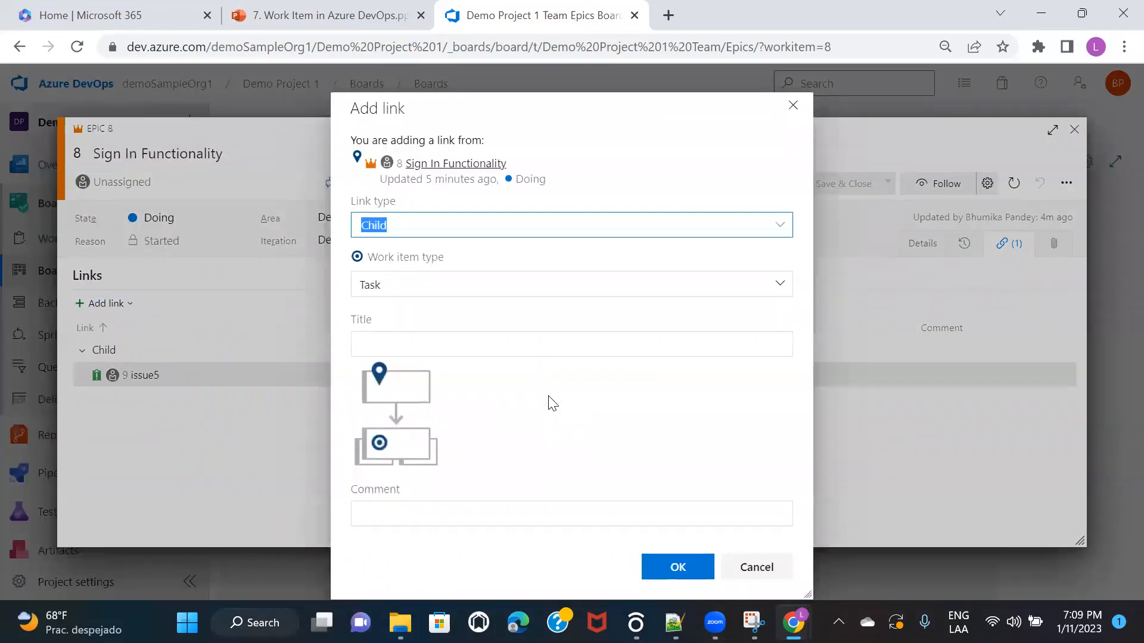
pyautogui.click(414, 284)
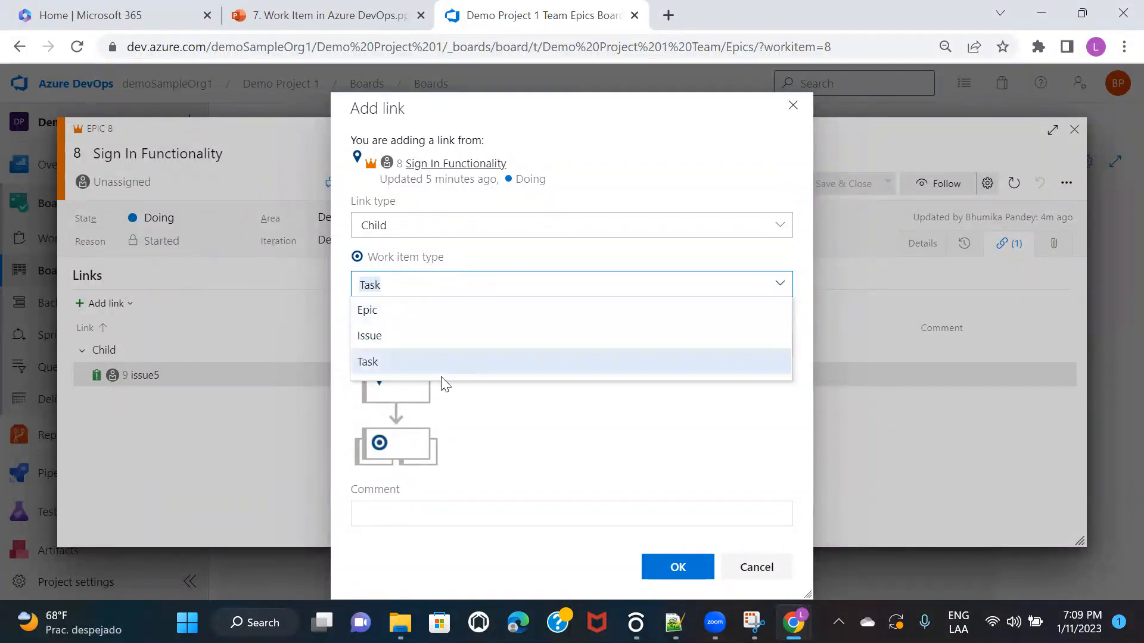
pyautogui.click(587, 444)
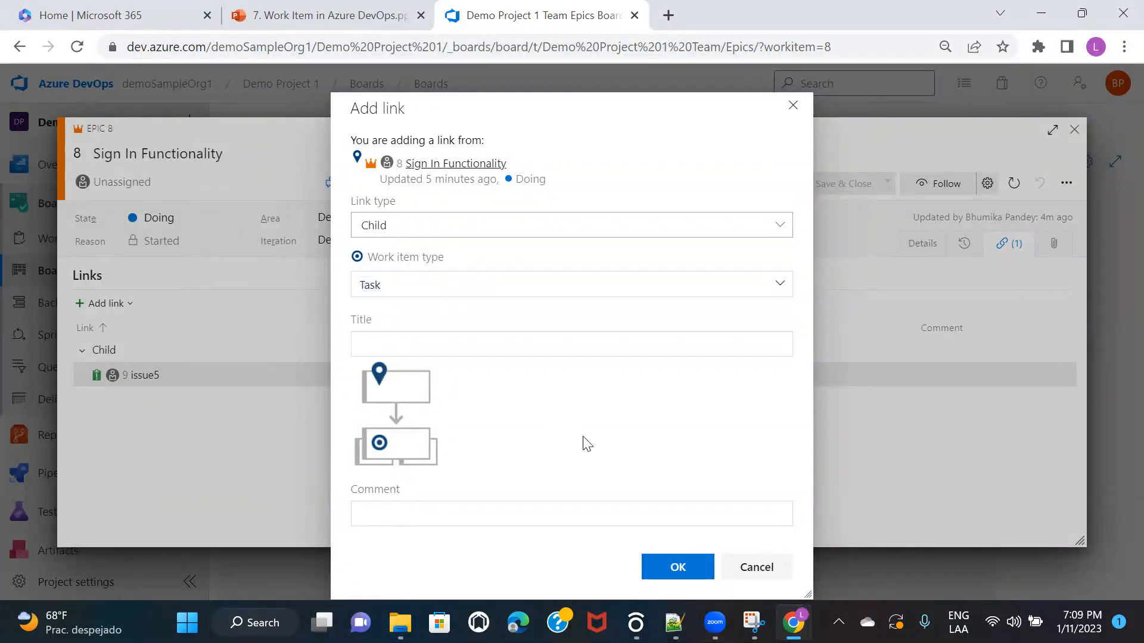
pyautogui.click(796, 106)
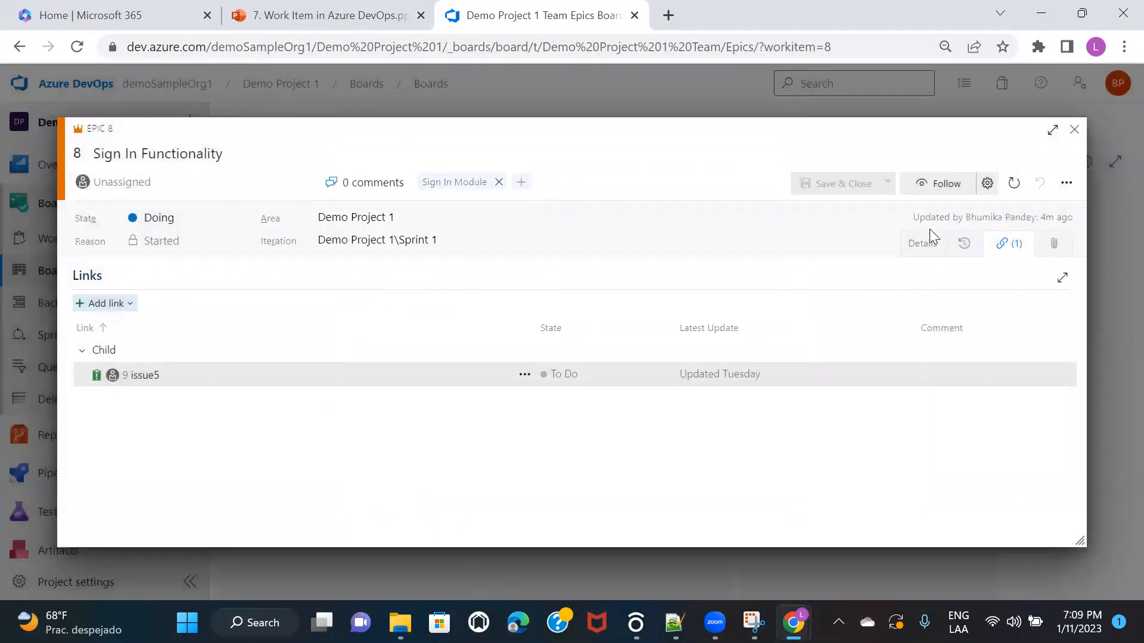
# - Check the agenda slide in PowerPoint, and review the epic's details and attachments in Azure DevOps before closing the epic
pyautogui.click(305, 7)
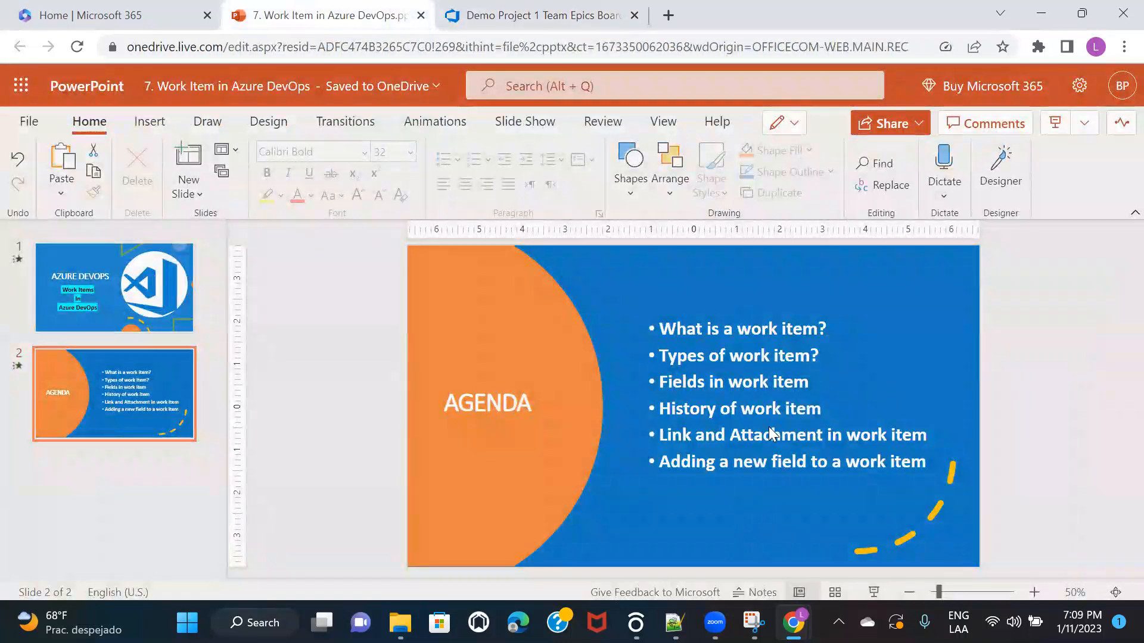
pyautogui.click(608, 7)
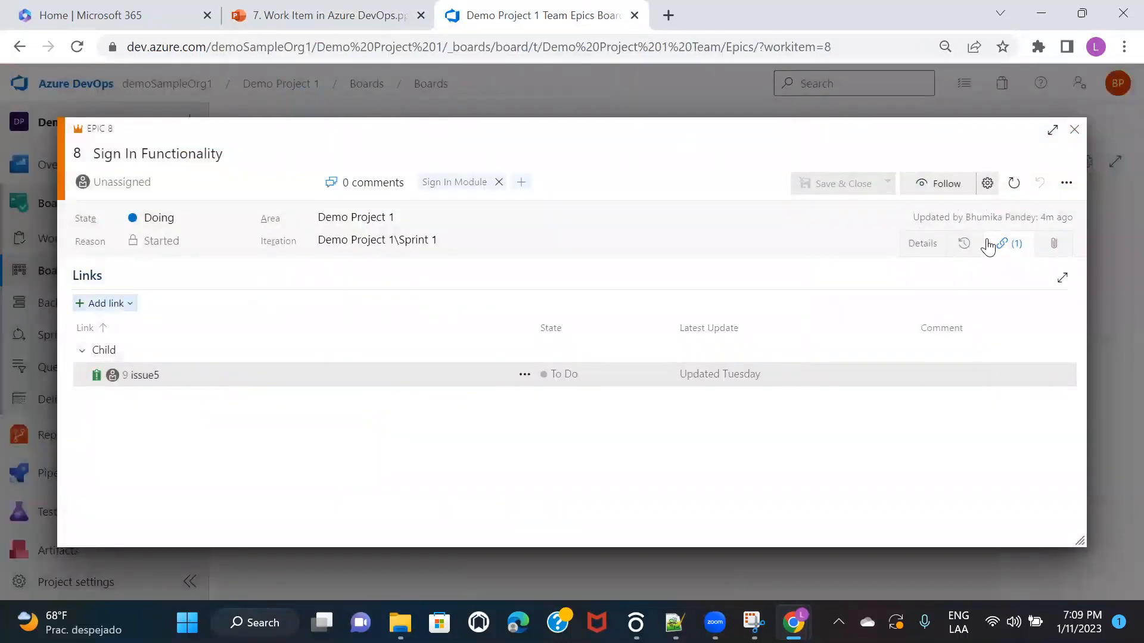
pyautogui.click(923, 246)
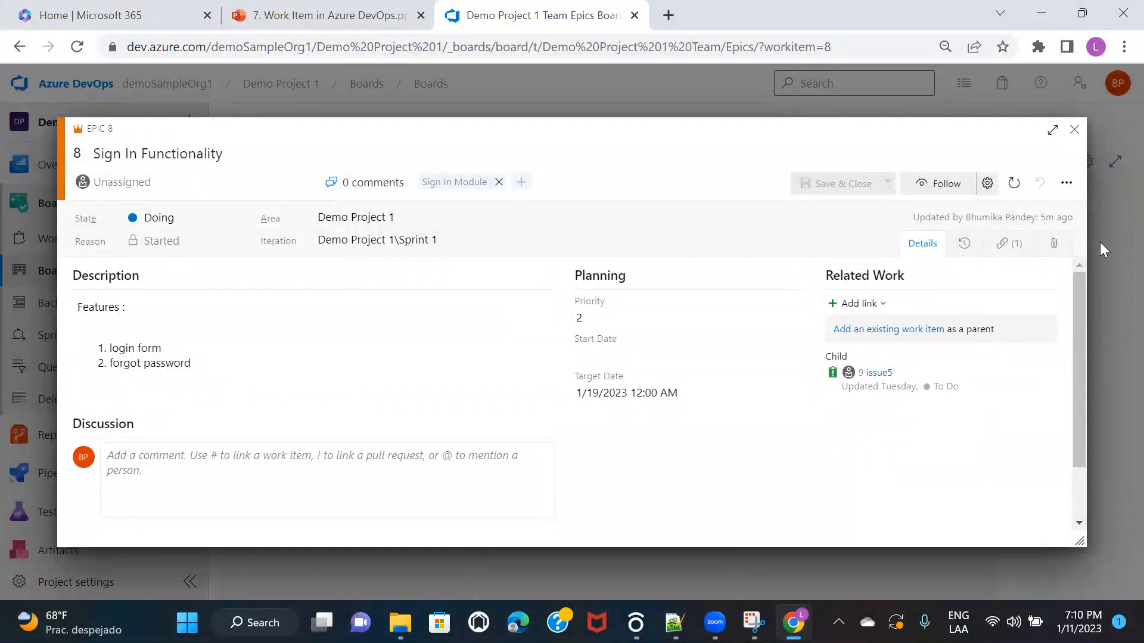
pyautogui.click(1054, 244)
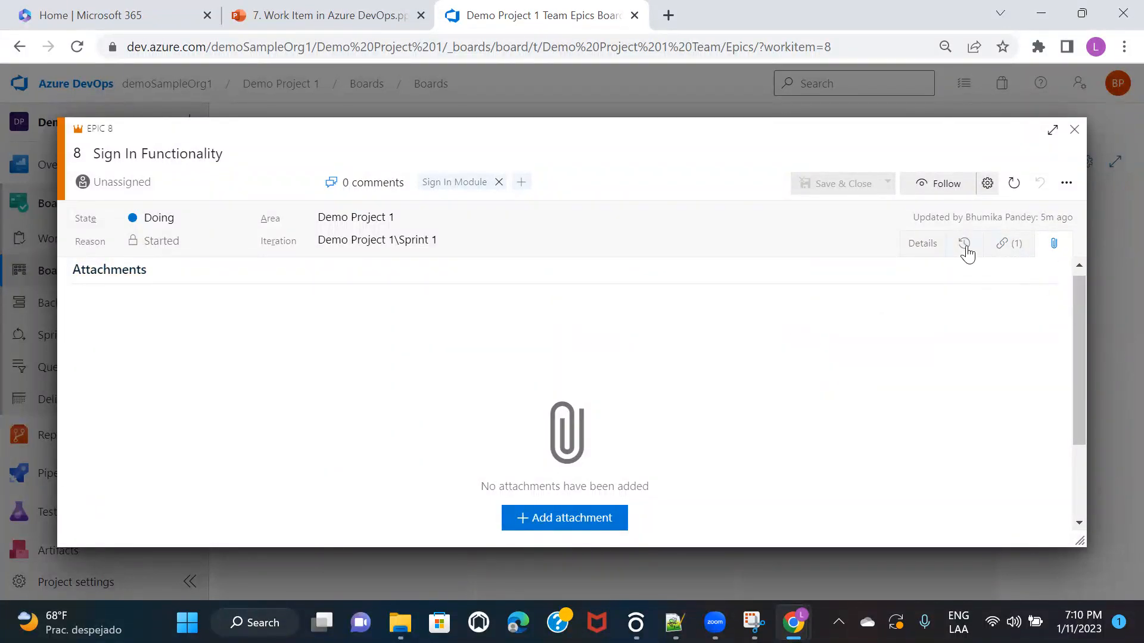
pyautogui.click(931, 245)
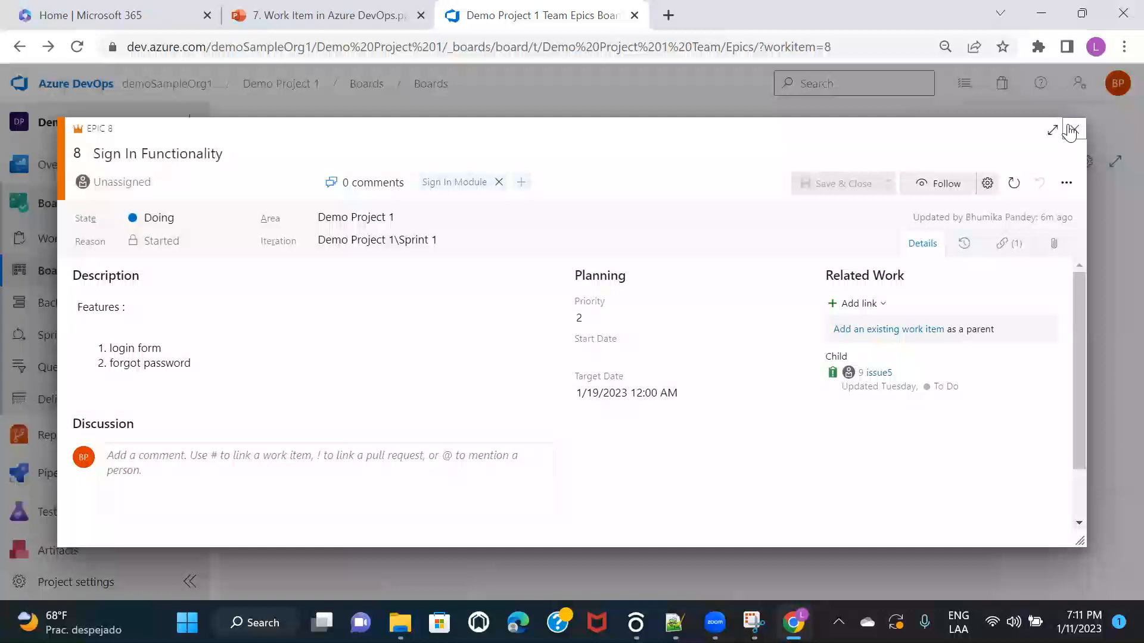
pyautogui.click(1071, 131)
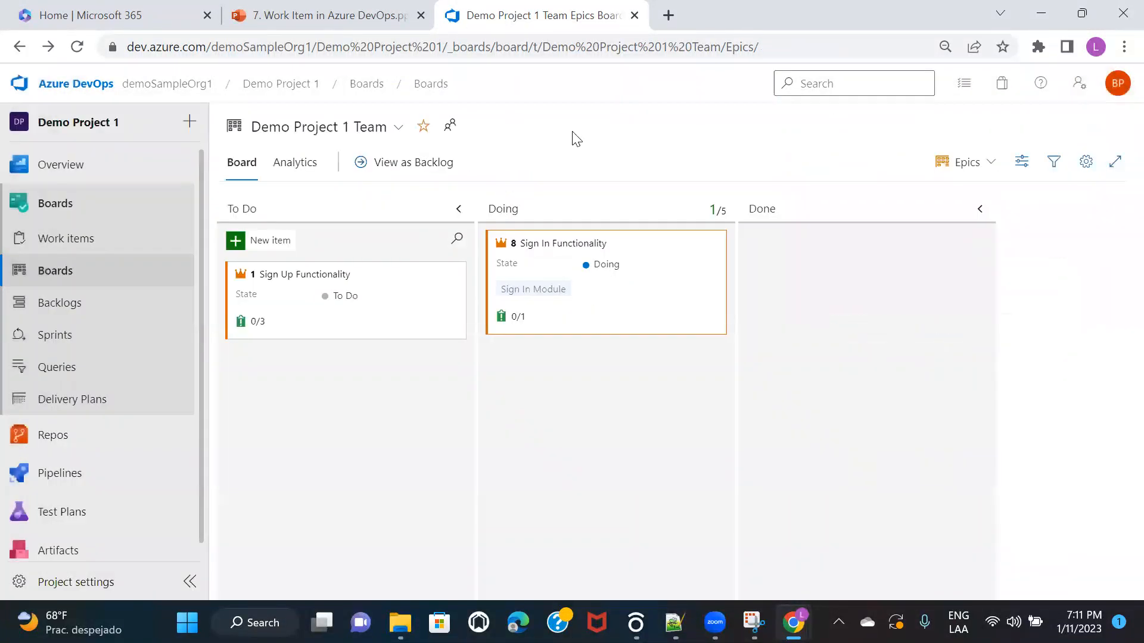
# - Open Demo Project 1's work items list and view which types are offered for a new work item
pyautogui.click(58, 277)
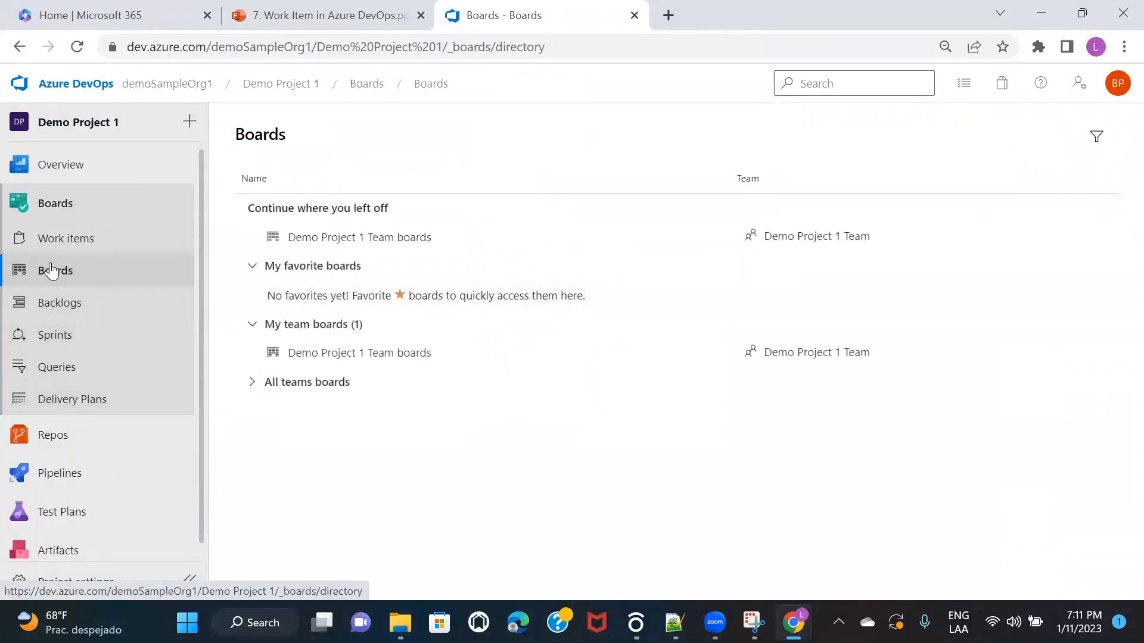
pyautogui.click(59, 208)
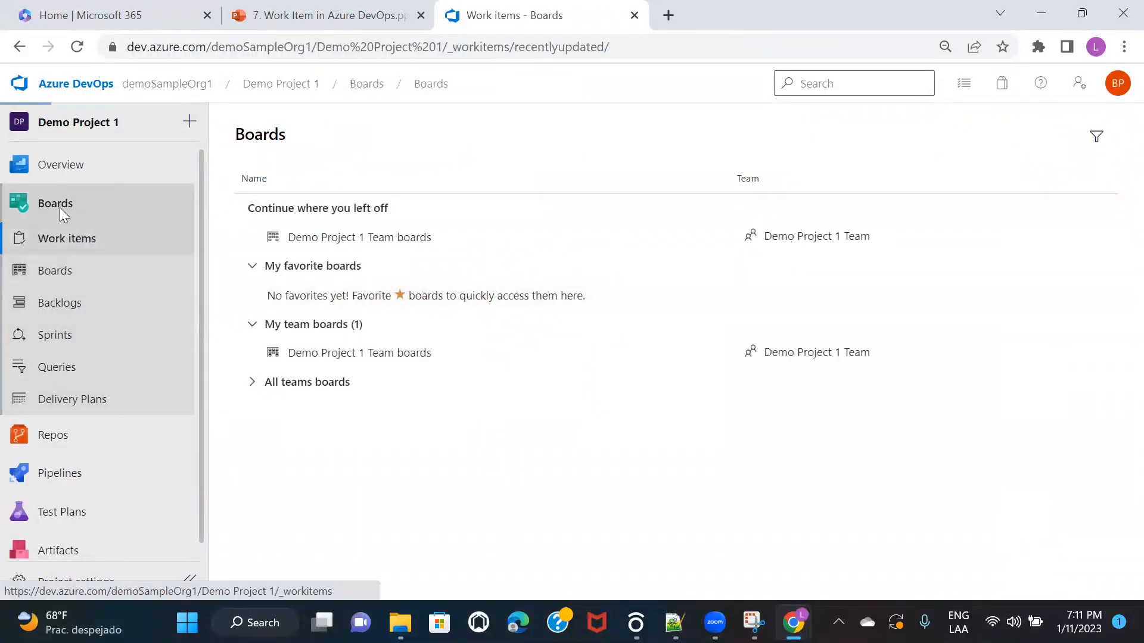
pyautogui.click(473, 167)
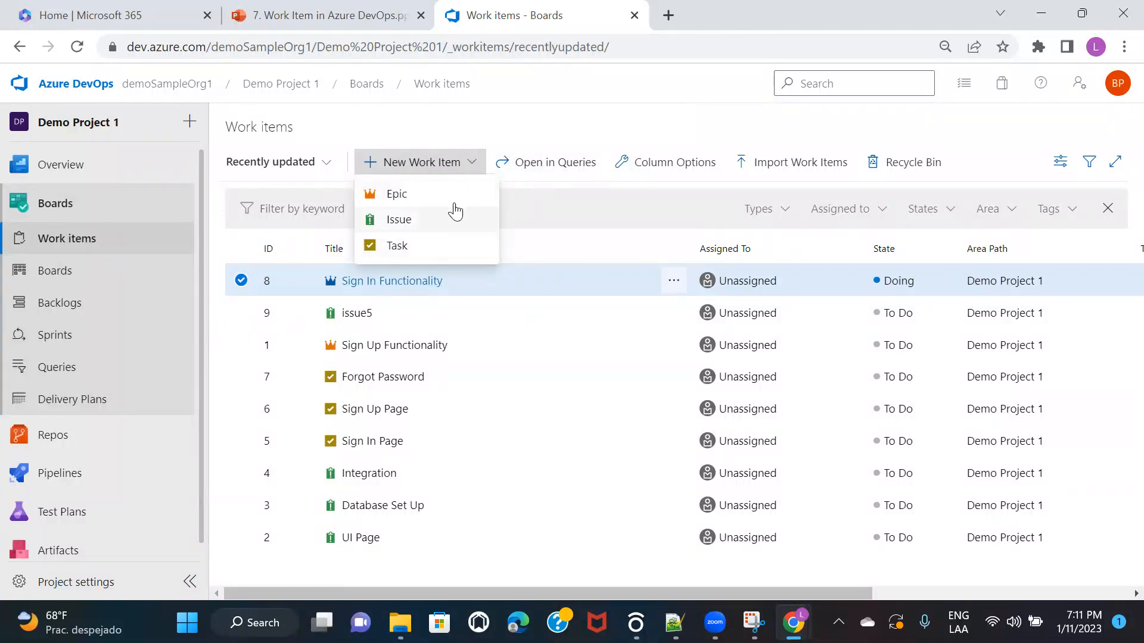
pyautogui.click(577, 125)
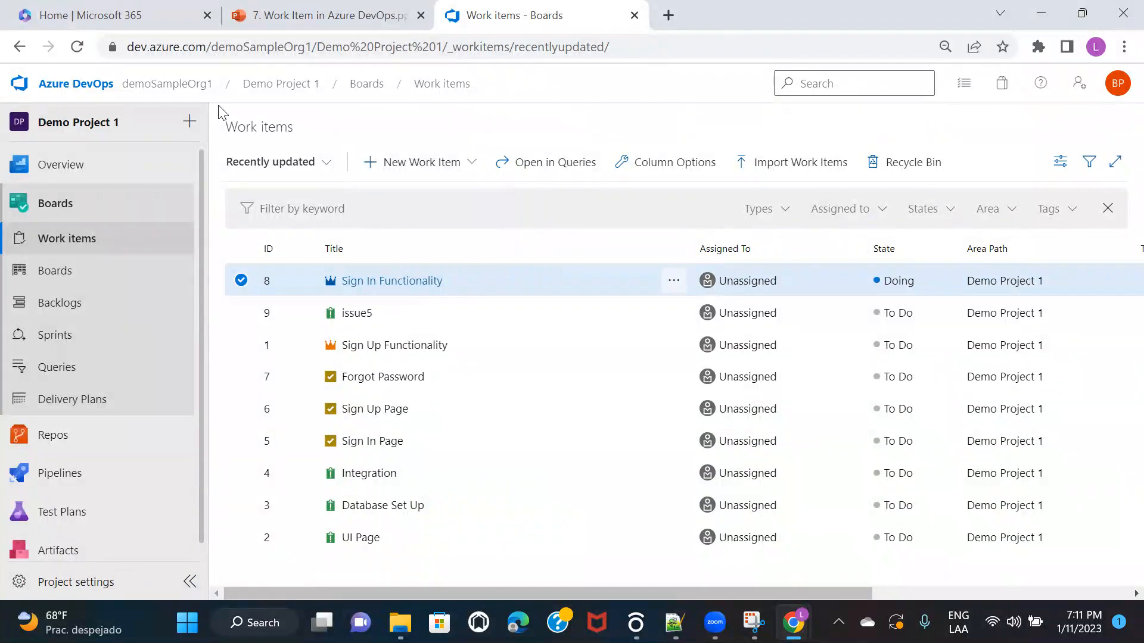
# - Reopen Demo Project 1 from the demoSampleOrg1 projects and review the new work item types again in its work items list
pyautogui.click(250, 87)
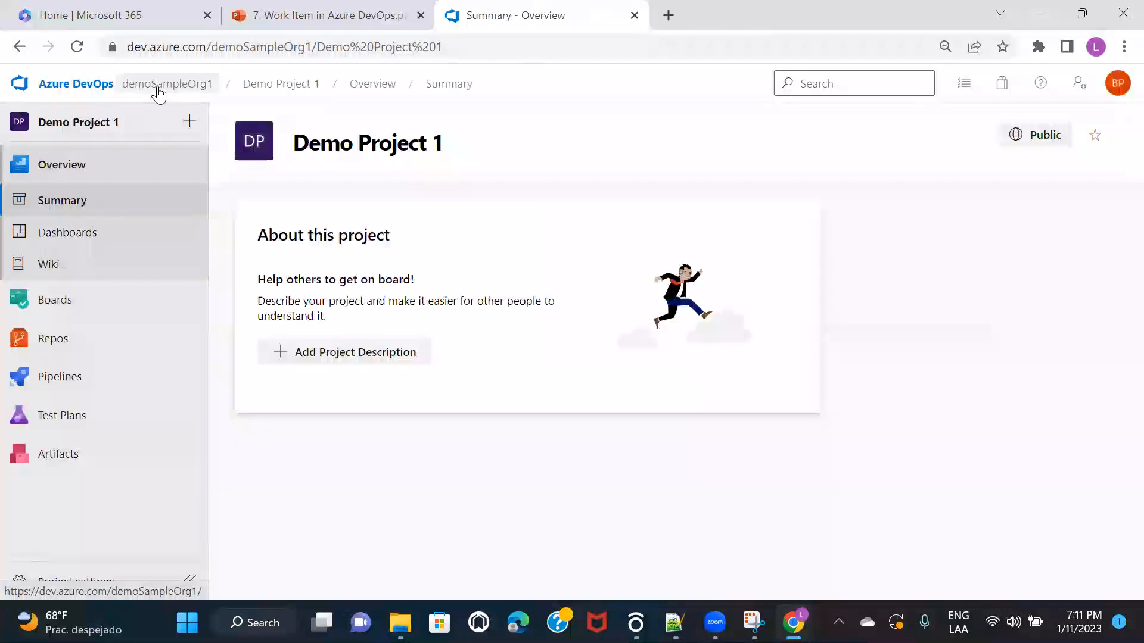
pyautogui.click(158, 89)
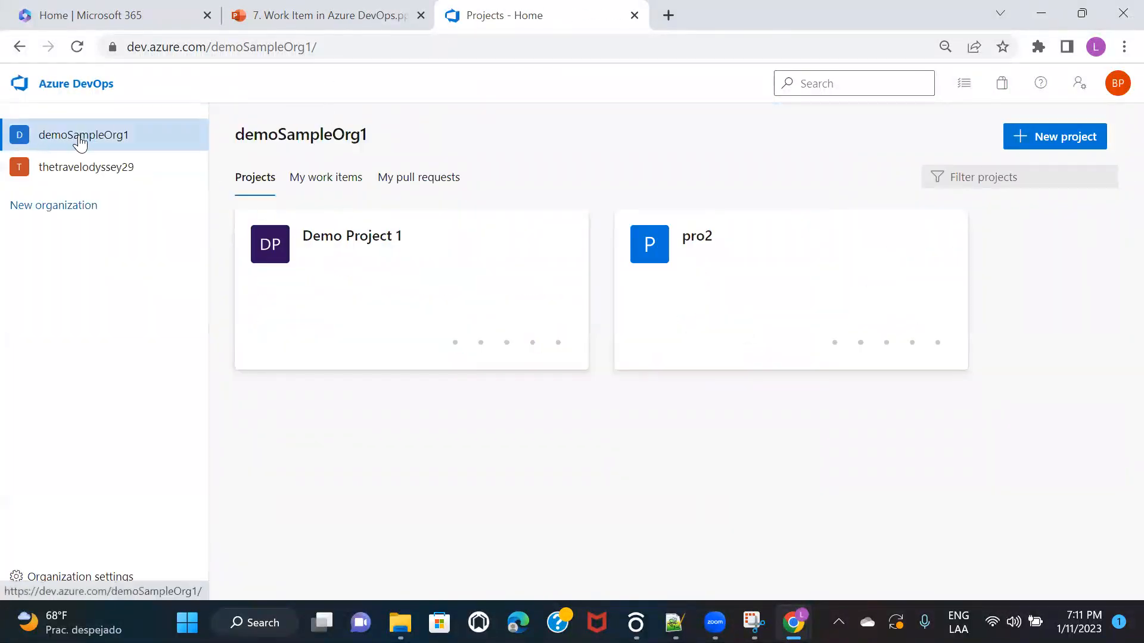
pyautogui.click(402, 280)
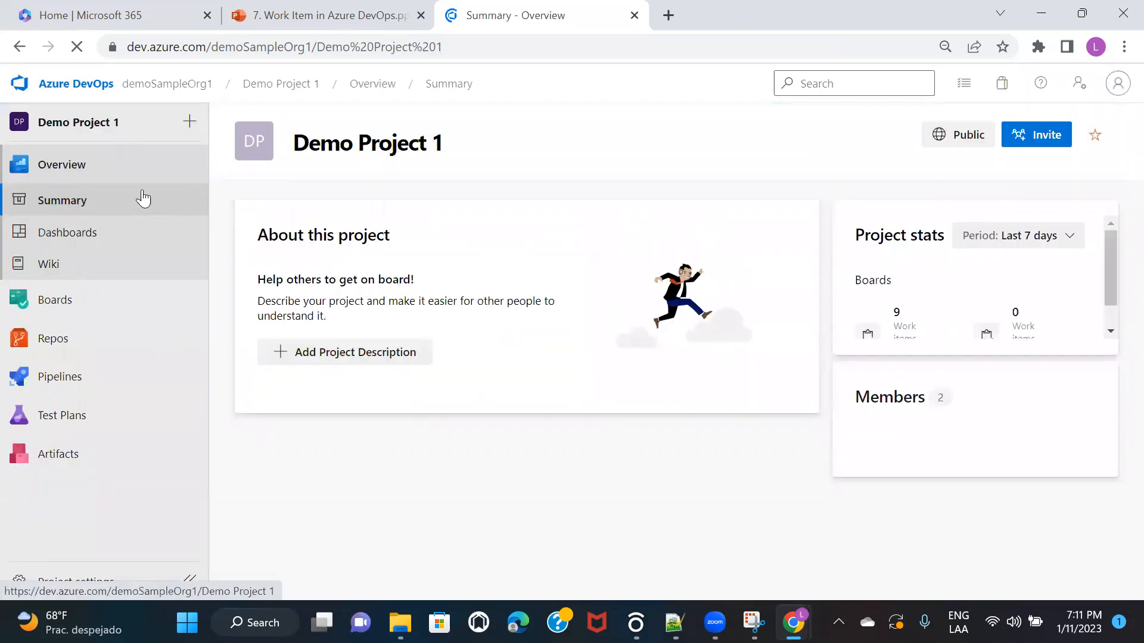
pyautogui.click(64, 311)
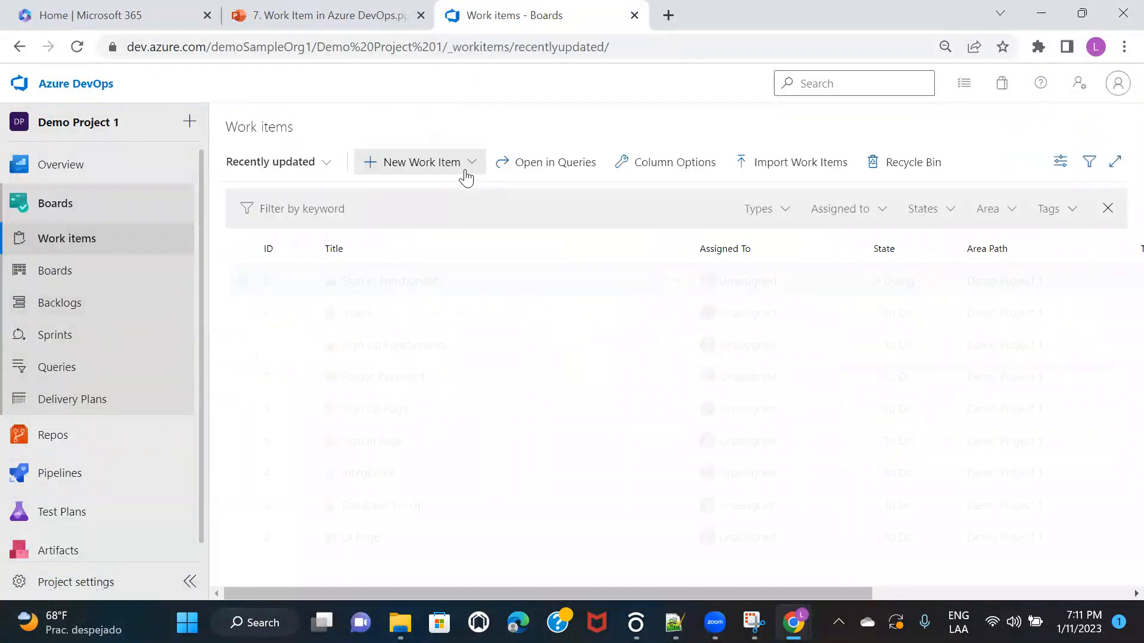
pyautogui.click(470, 169)
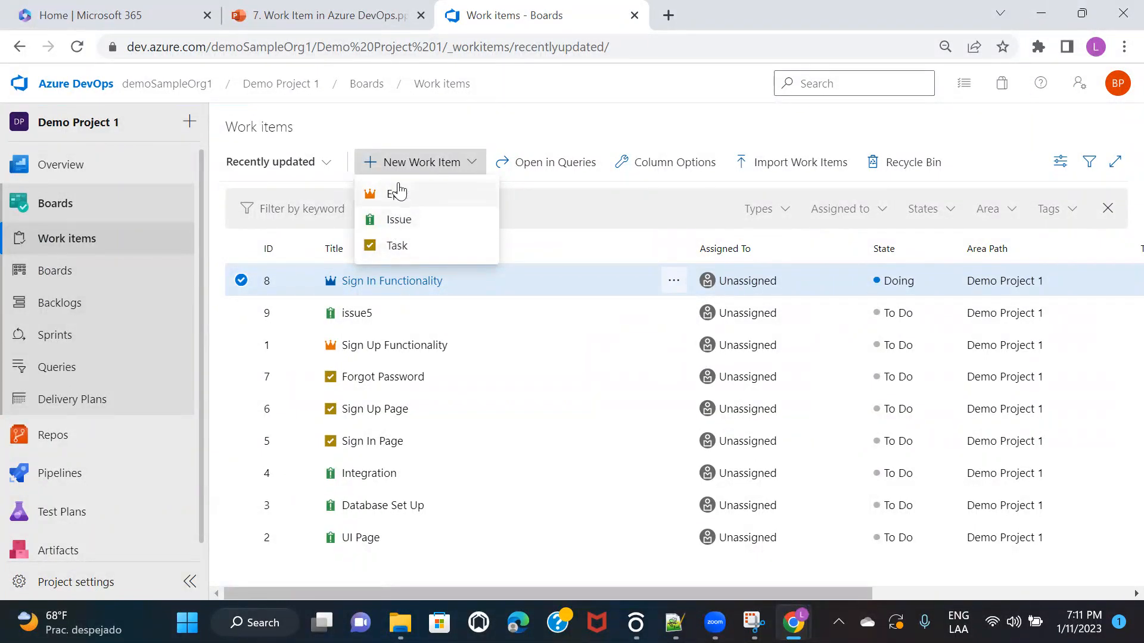
pyautogui.click(538, 130)
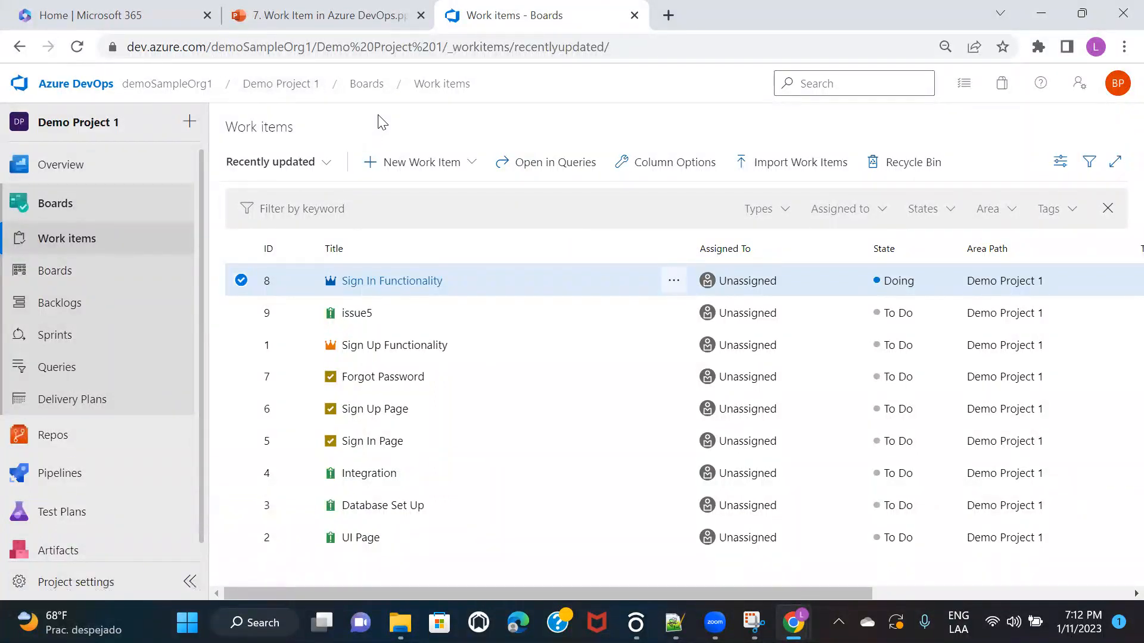
pyautogui.click(471, 165)
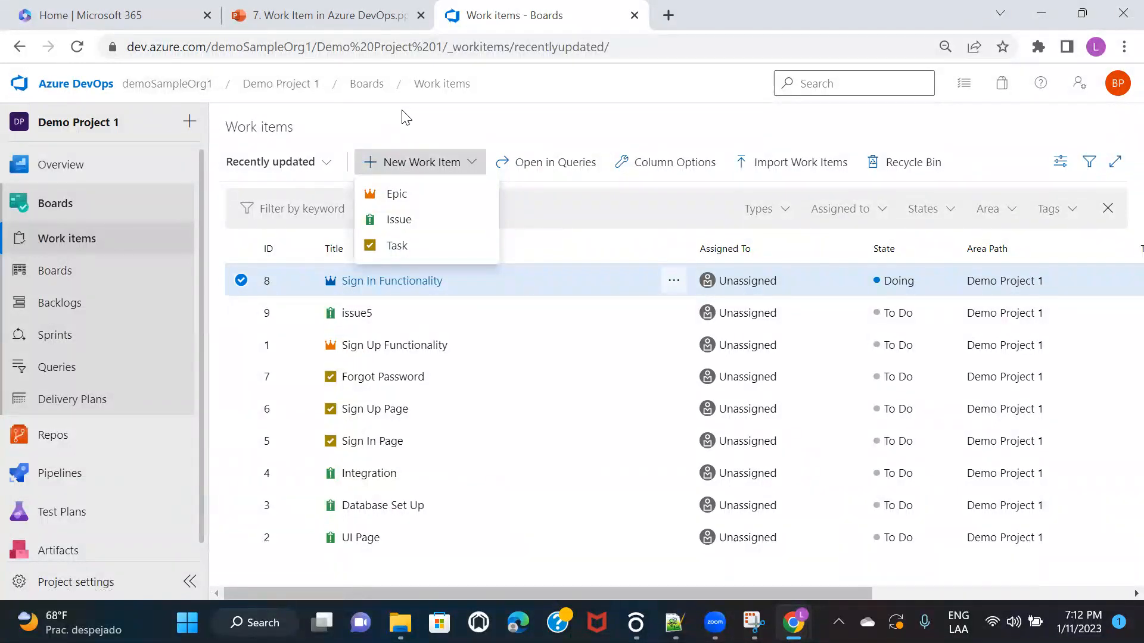
pyautogui.click(501, 132)
# - Return to Demo Project 1 through its organization and view the project's settings overview, including its process
pyautogui.click(160, 85)
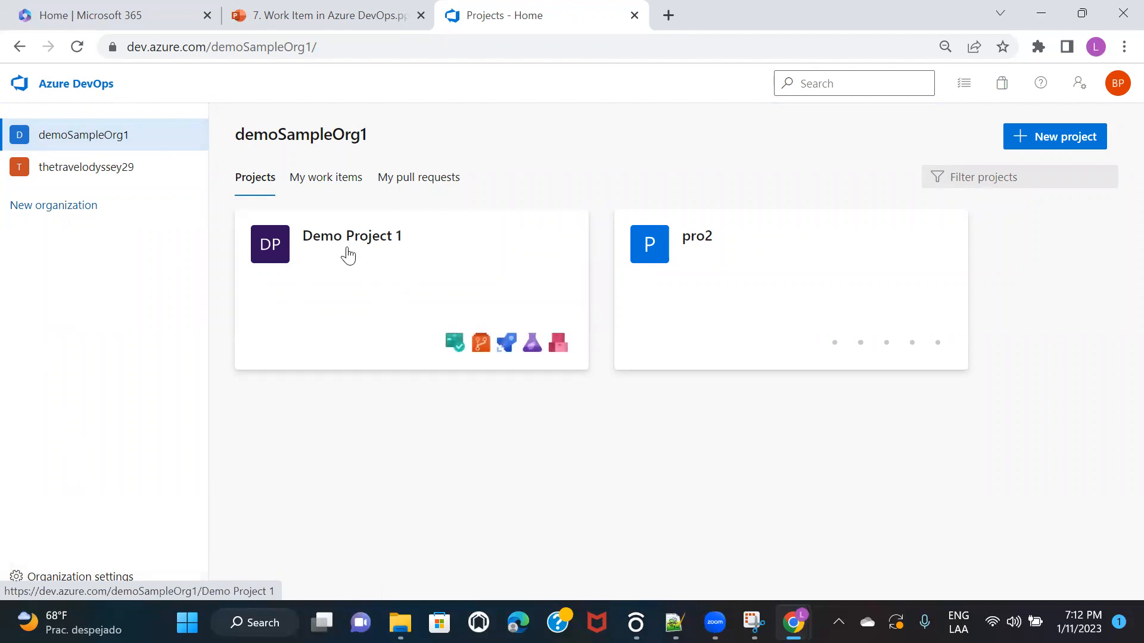
pyautogui.click(356, 253)
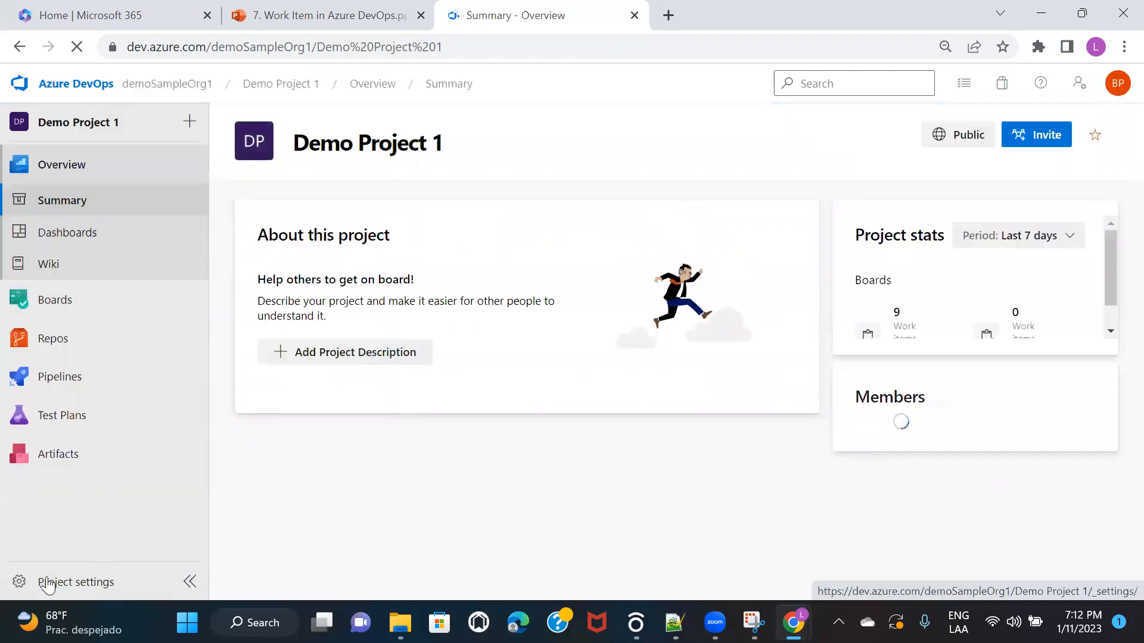
pyautogui.click(42, 581)
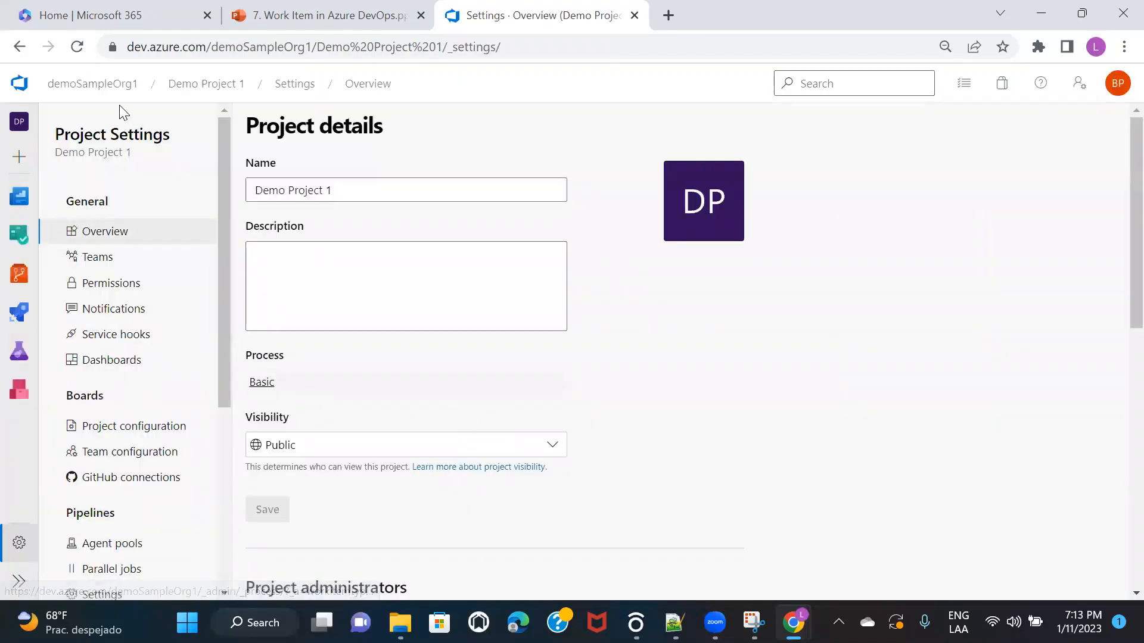
# - Open the Process settings of the demoSampleOrg1 organization and collapse the Agile and Basic processes
pyautogui.click(90, 85)
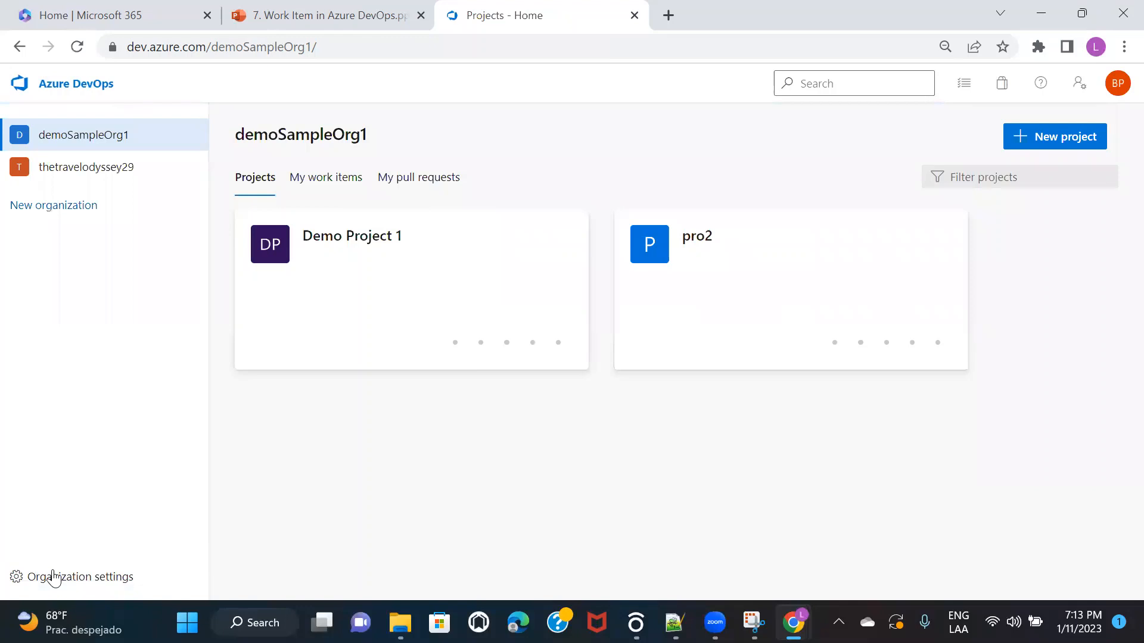
pyautogui.click(54, 578)
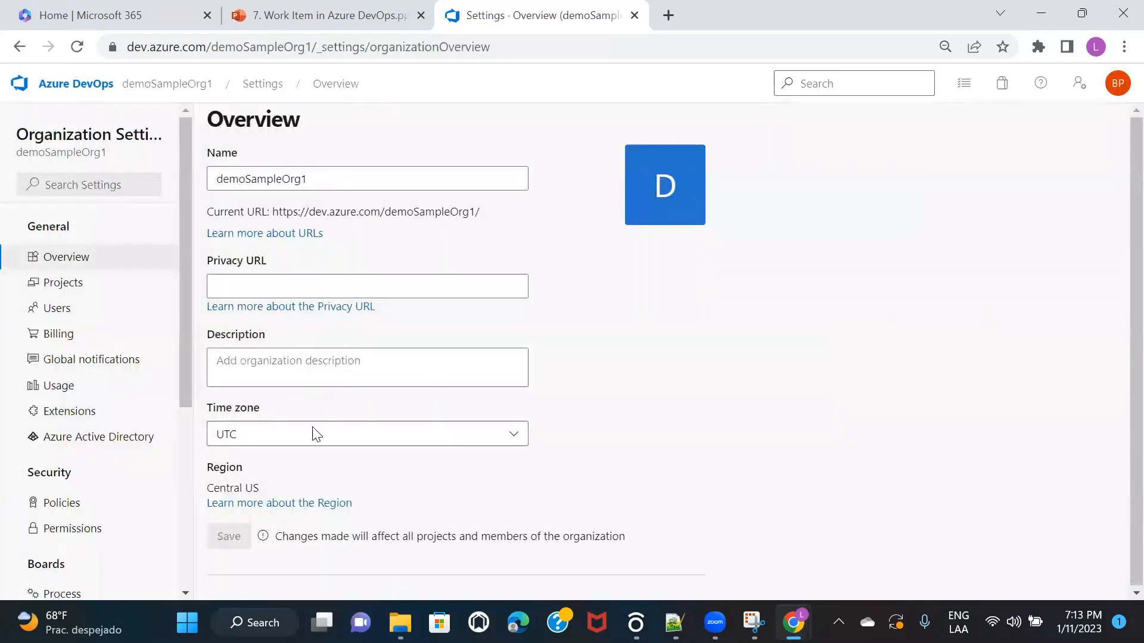
pyautogui.scroll(-3, 143, 481)
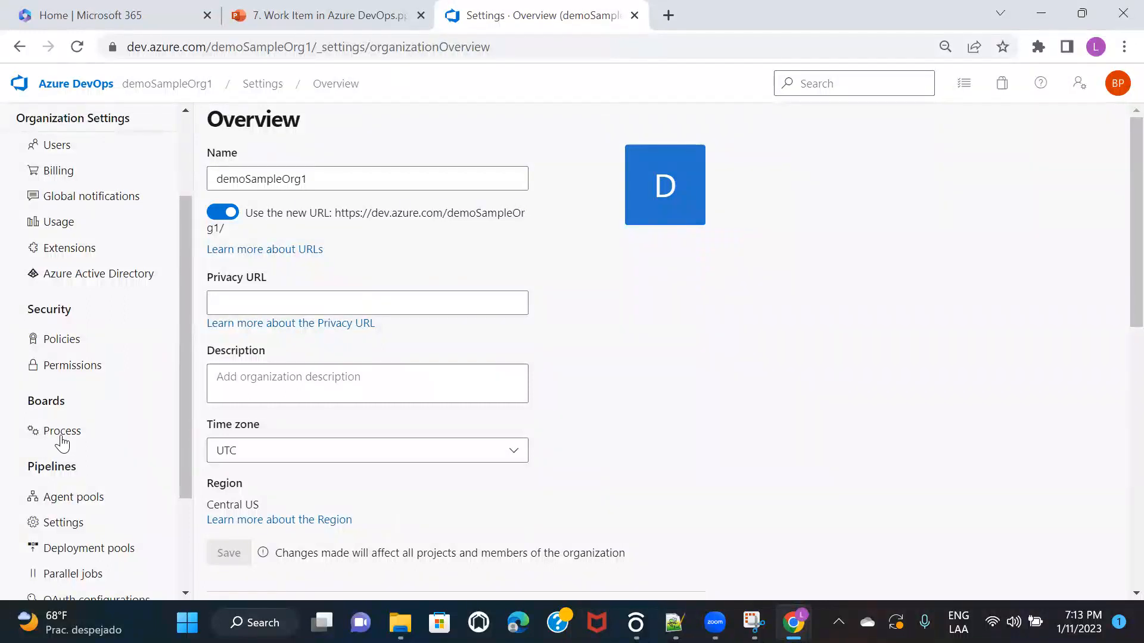
pyautogui.click(54, 429)
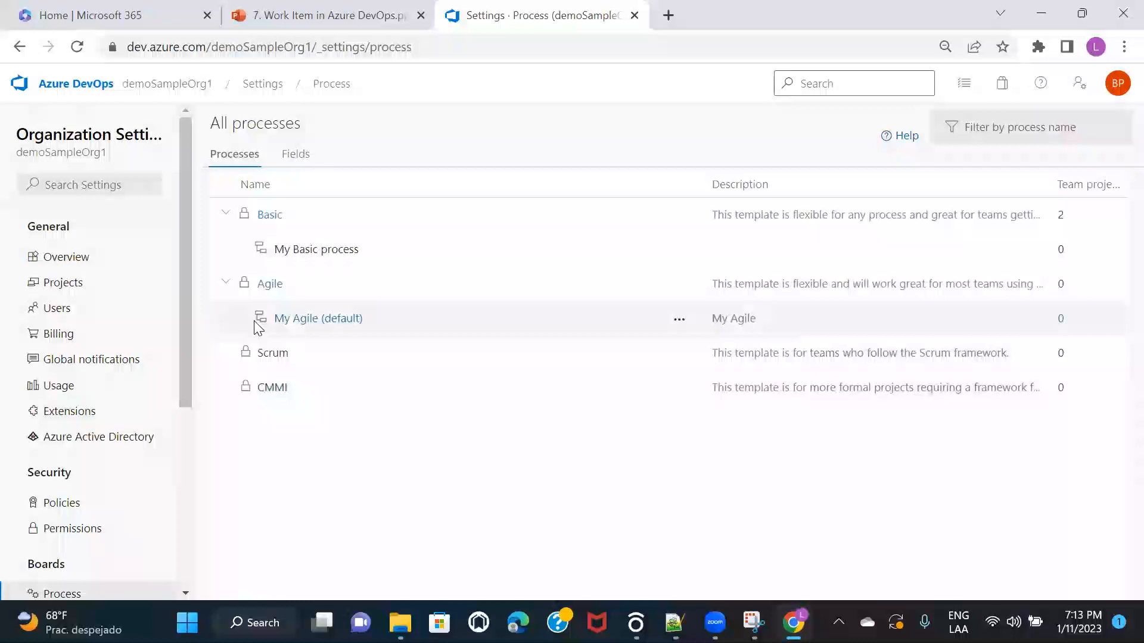
pyautogui.click(226, 283)
pyautogui.click(226, 215)
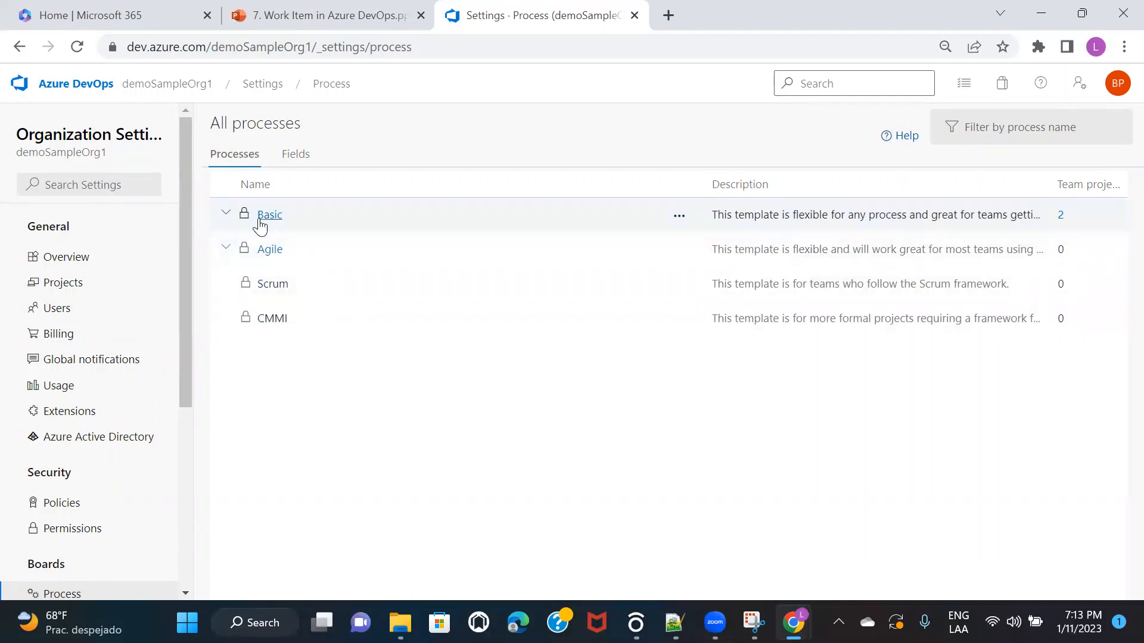
# - Examine the Basic process's work item types and the Epic layout, and return to the list of all processes
pyautogui.click(269, 216)
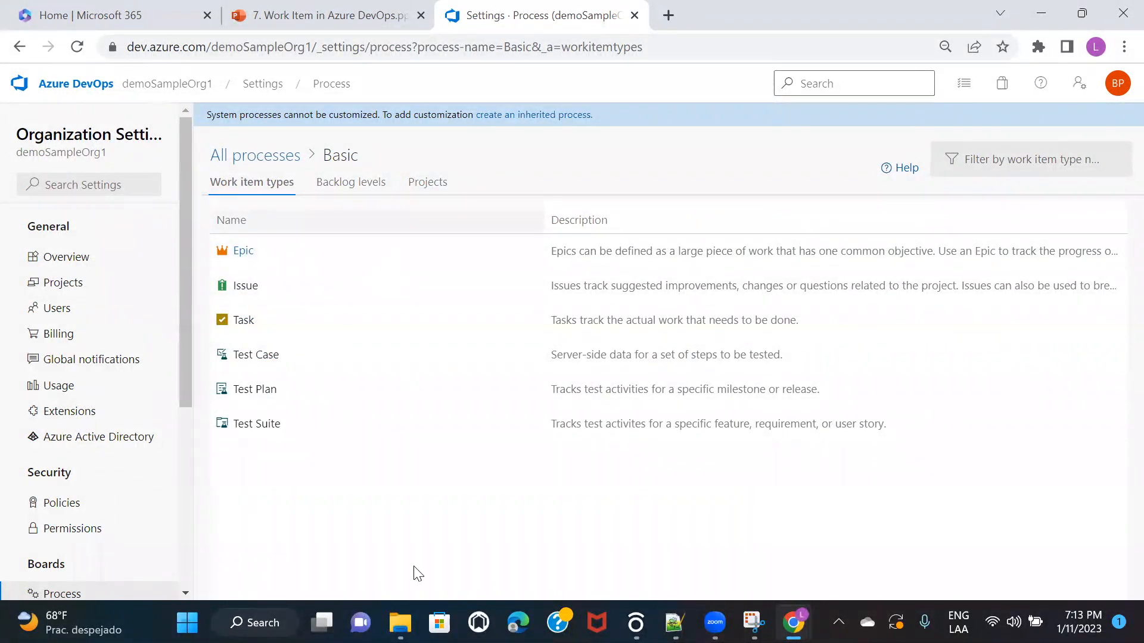
pyautogui.click(245, 252)
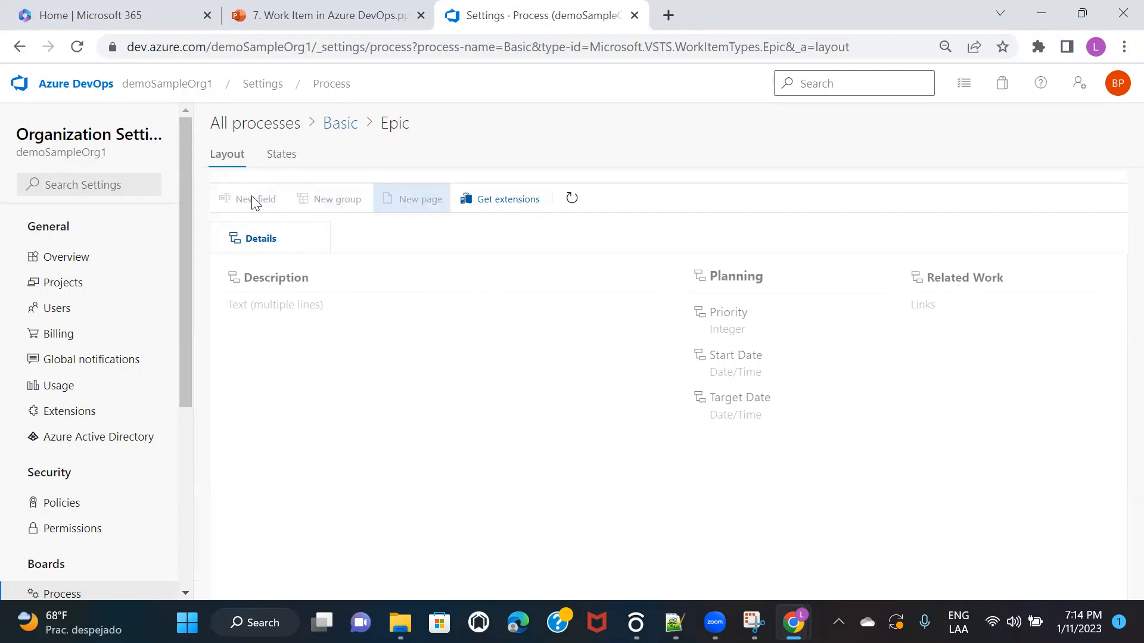
pyautogui.click(337, 125)
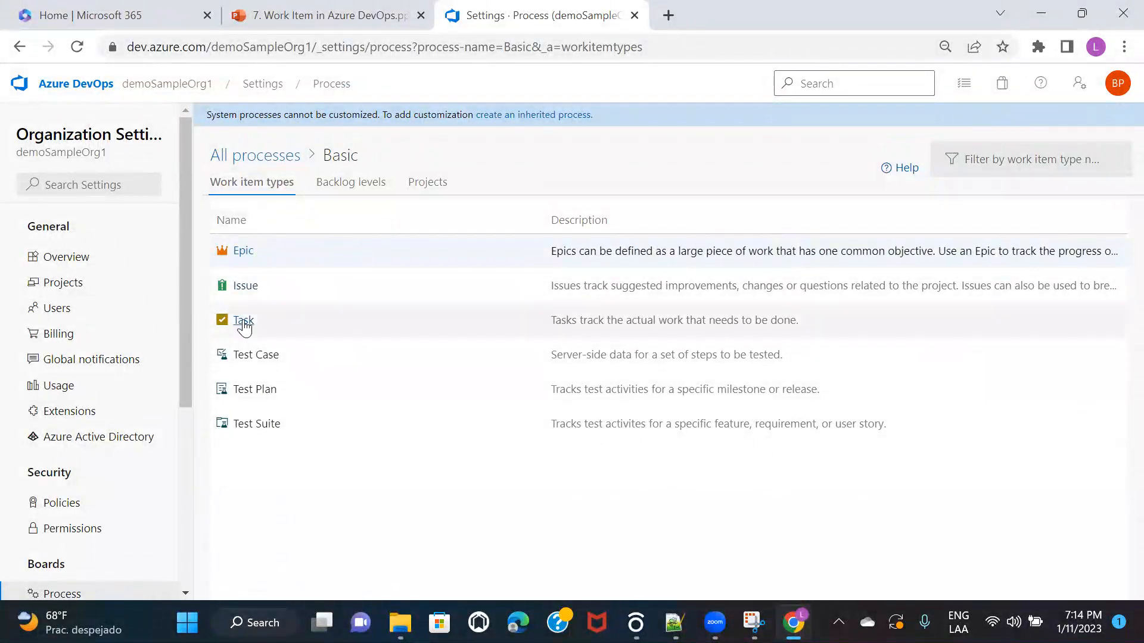
pyautogui.click(257, 155)
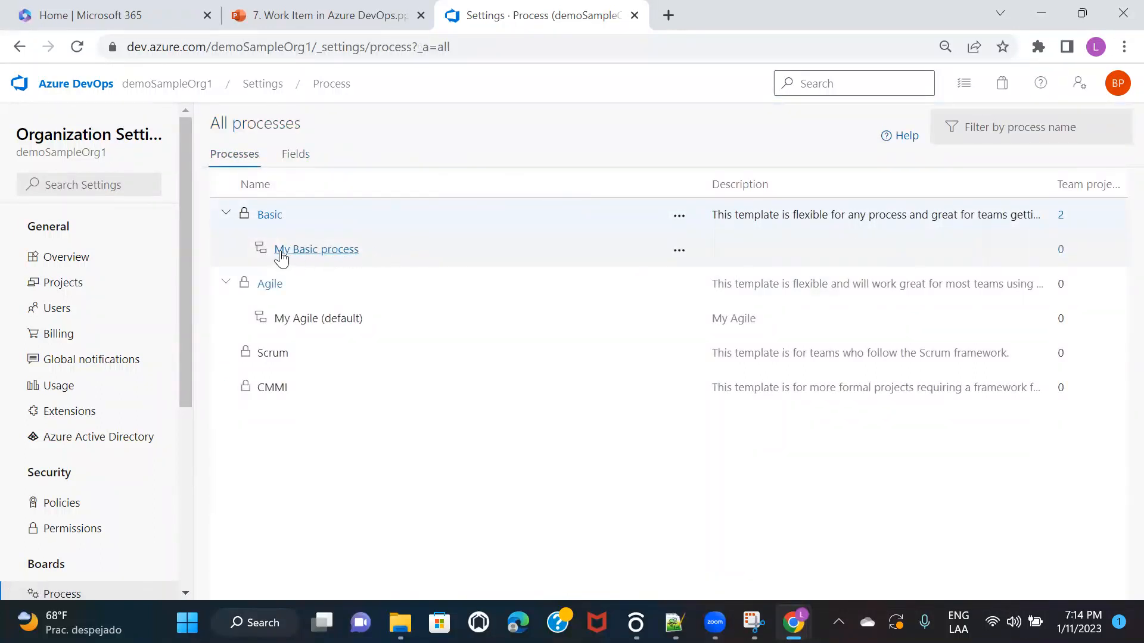
# - Create an inherited process named My Basic process 2 from the Basic process
pyautogui.click(676, 223)
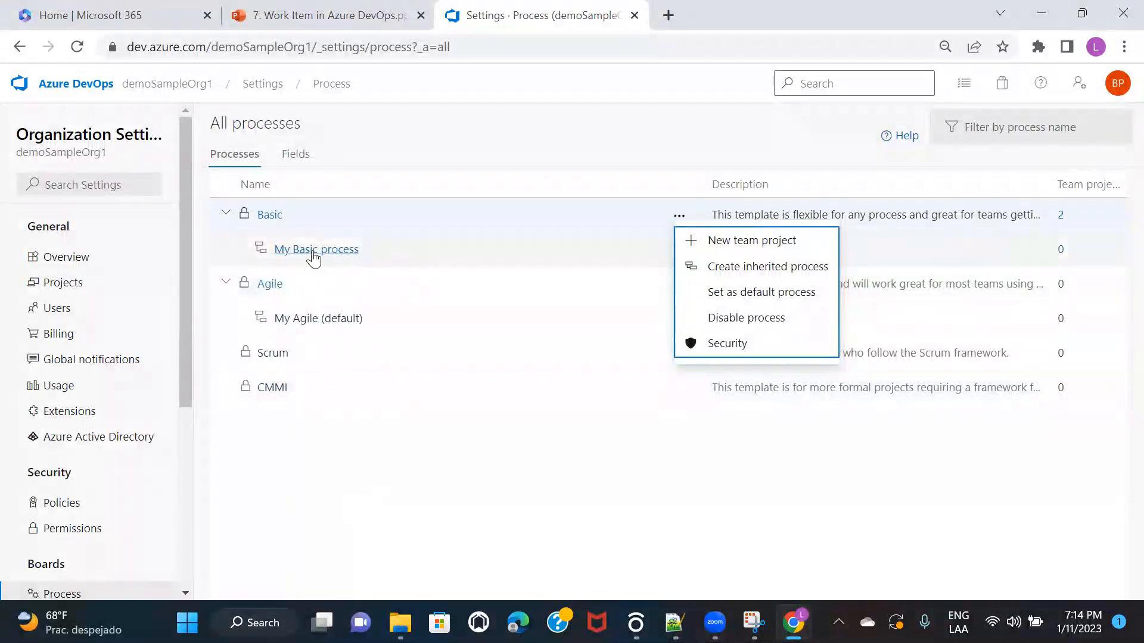
pyautogui.click(781, 267)
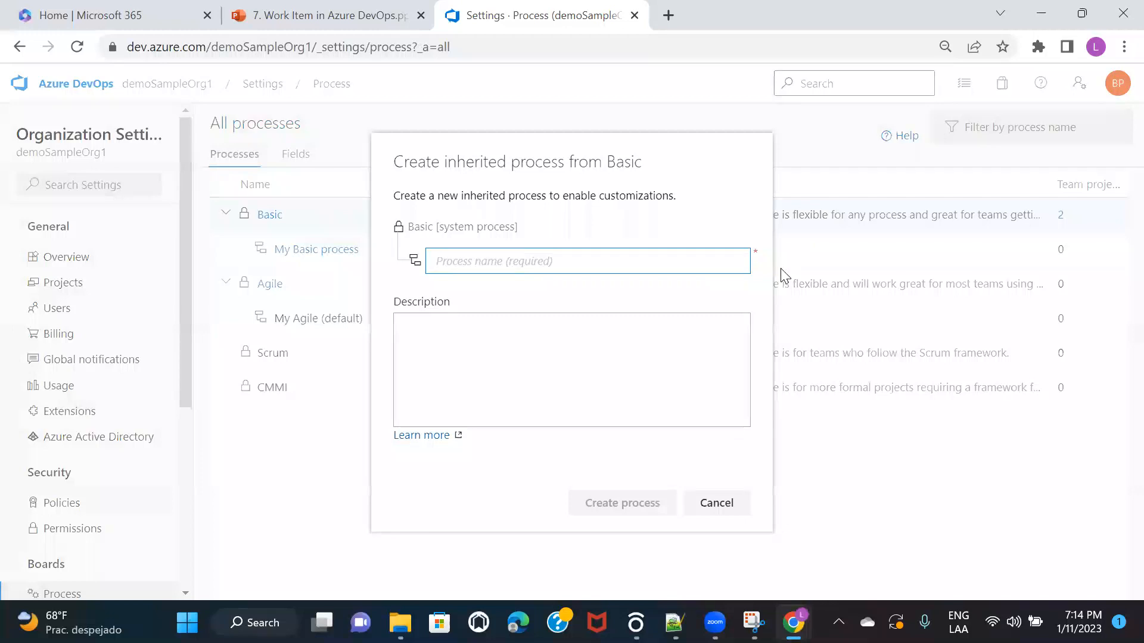
pyautogui.write('My Basic process 2')
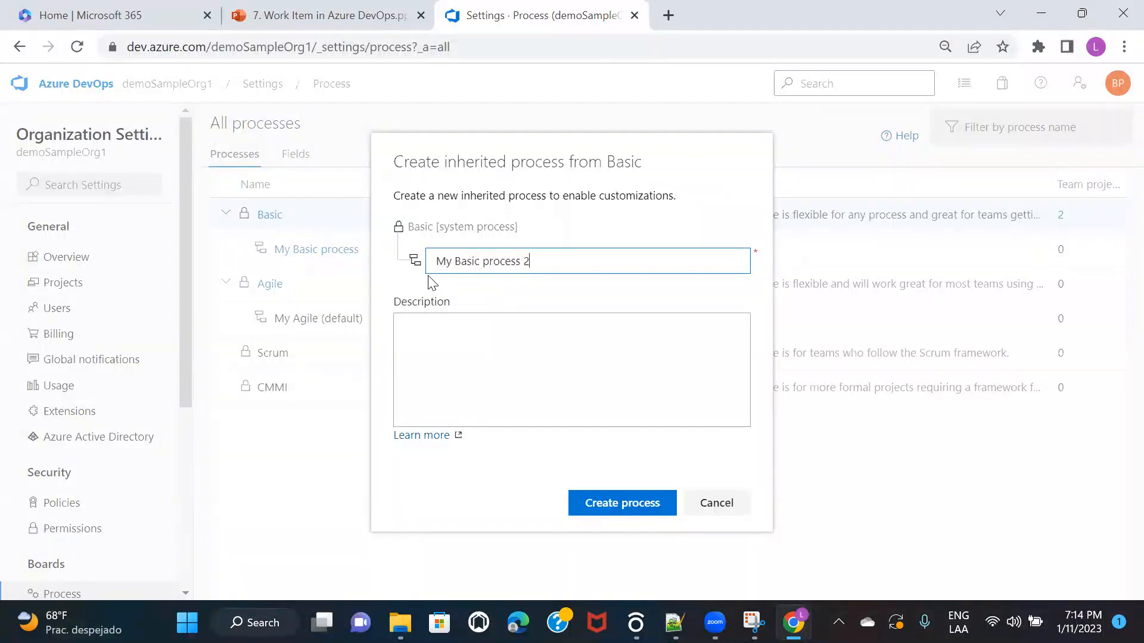
pyautogui.click(602, 508)
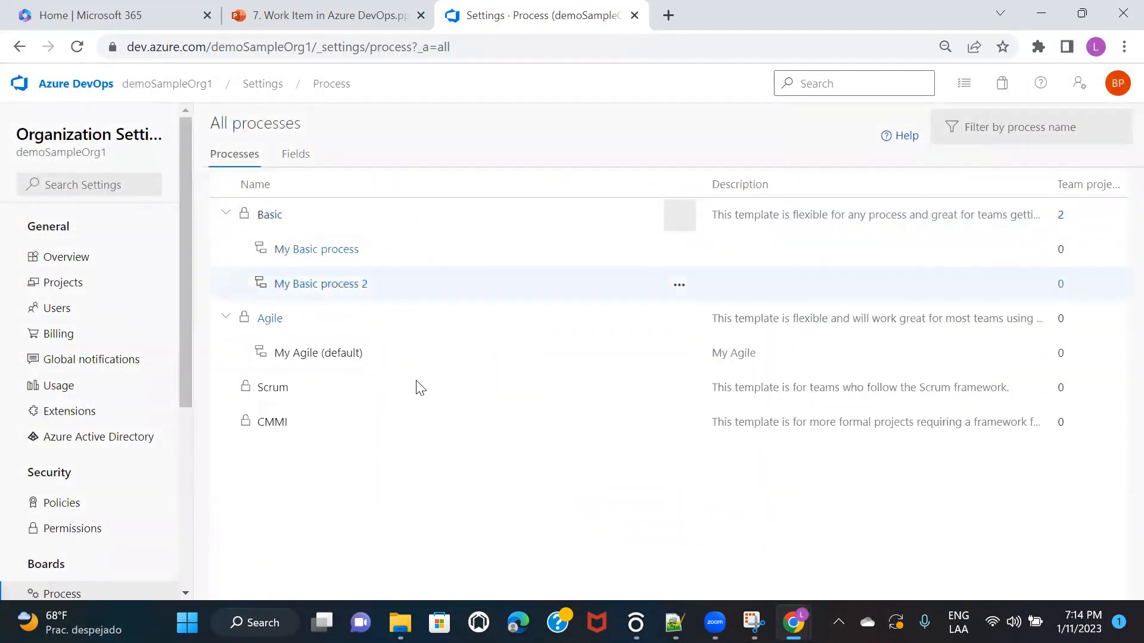
# - Create a work item type named User Story with the list icon in My Basic process 2
pyautogui.click(313, 286)
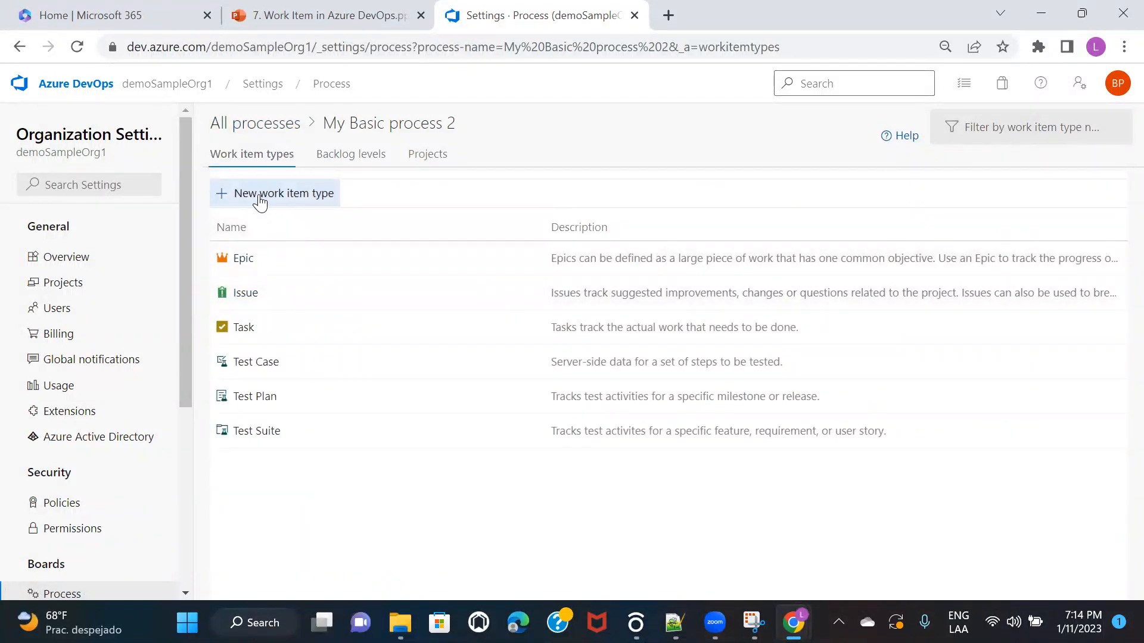
pyautogui.click(261, 200)
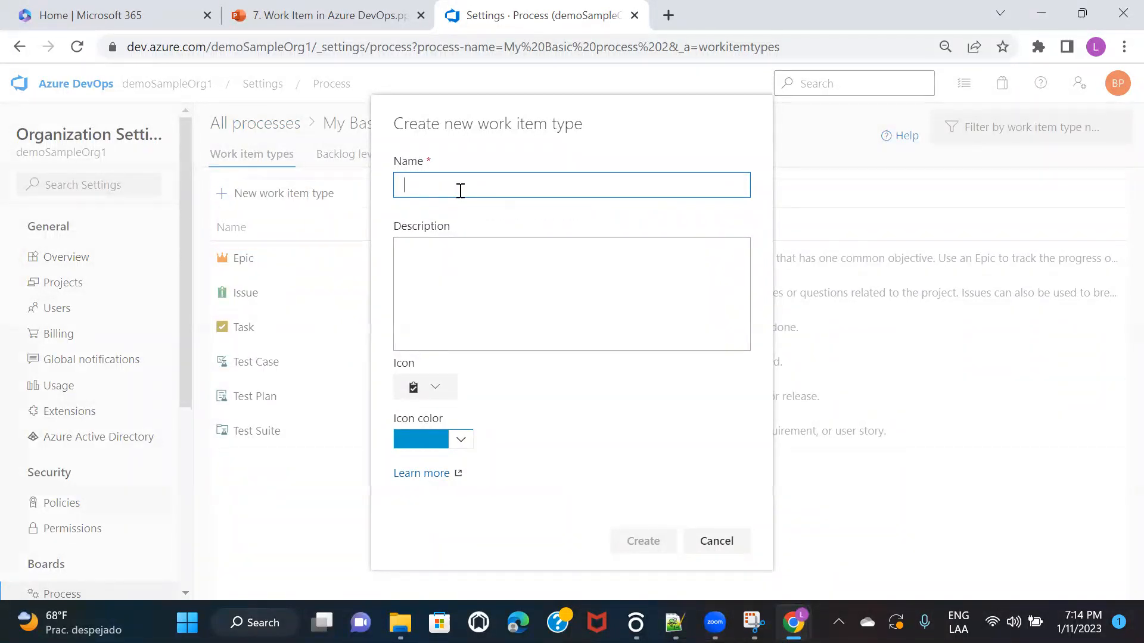
pyautogui.write('User Story')
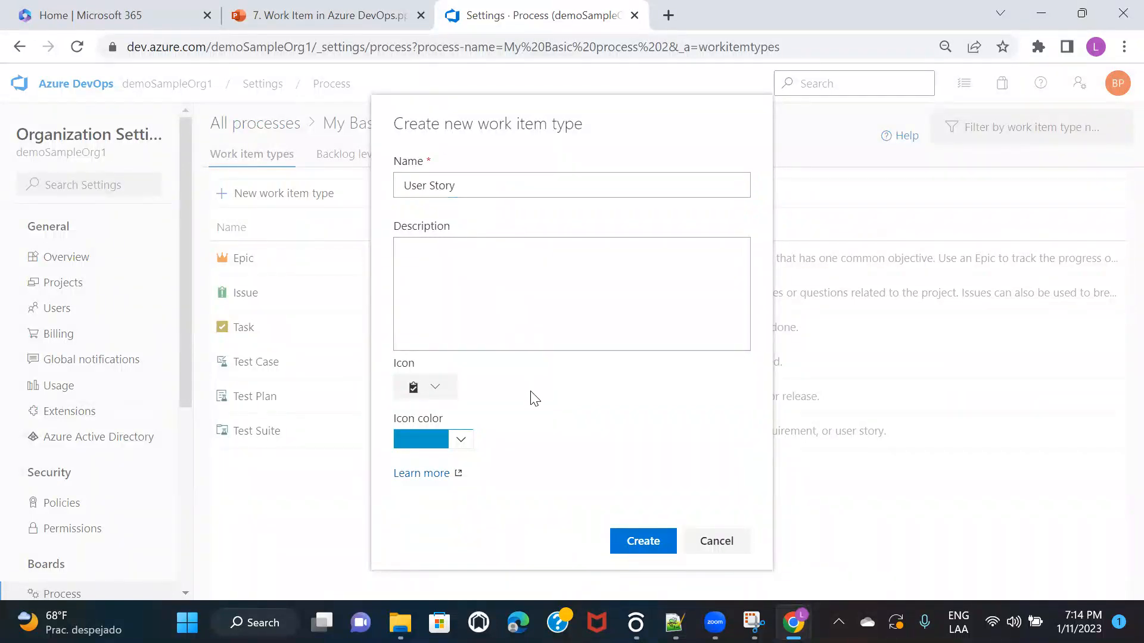
pyautogui.click(439, 389)
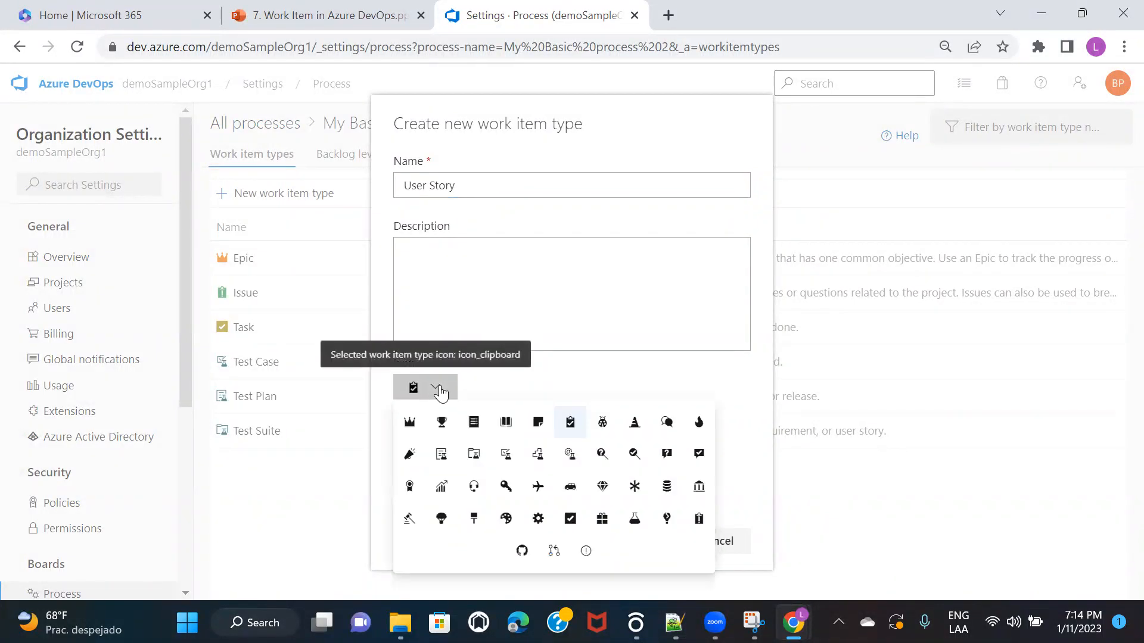
pyautogui.click(473, 427)
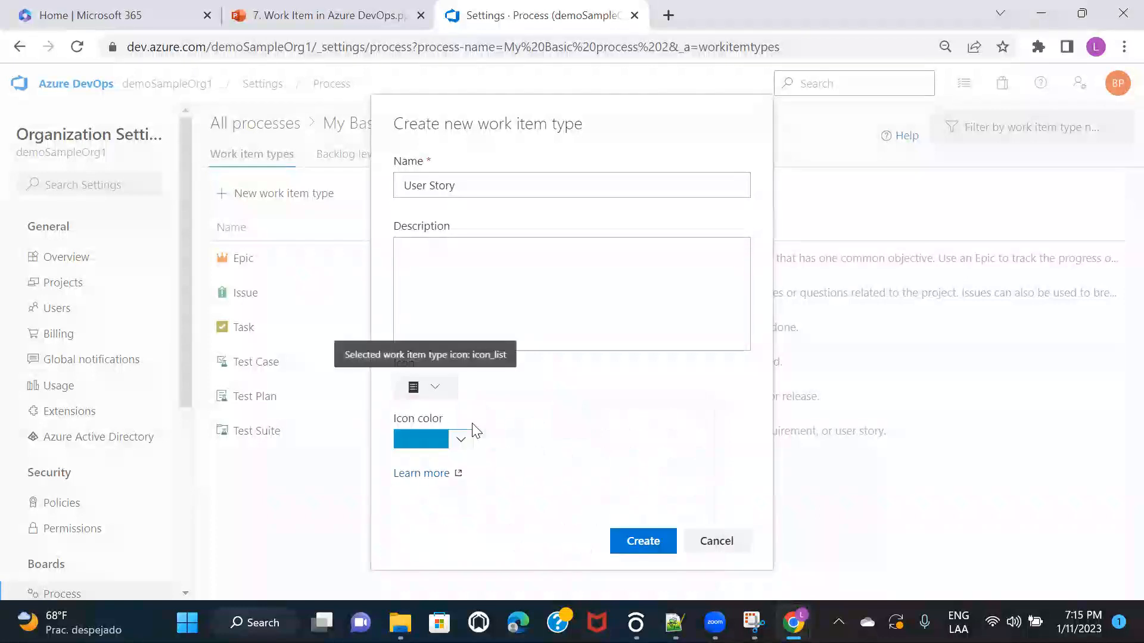
pyautogui.click(638, 545)
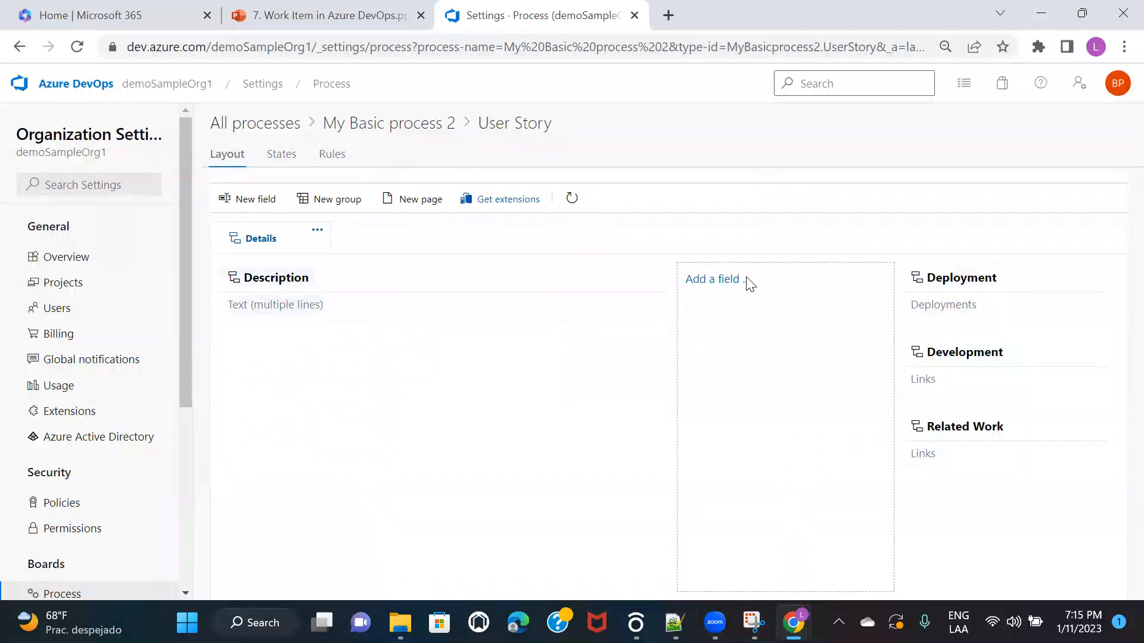
# - Try to add a new Integer field named Effort to the User Story layout
pyautogui.click(722, 280)
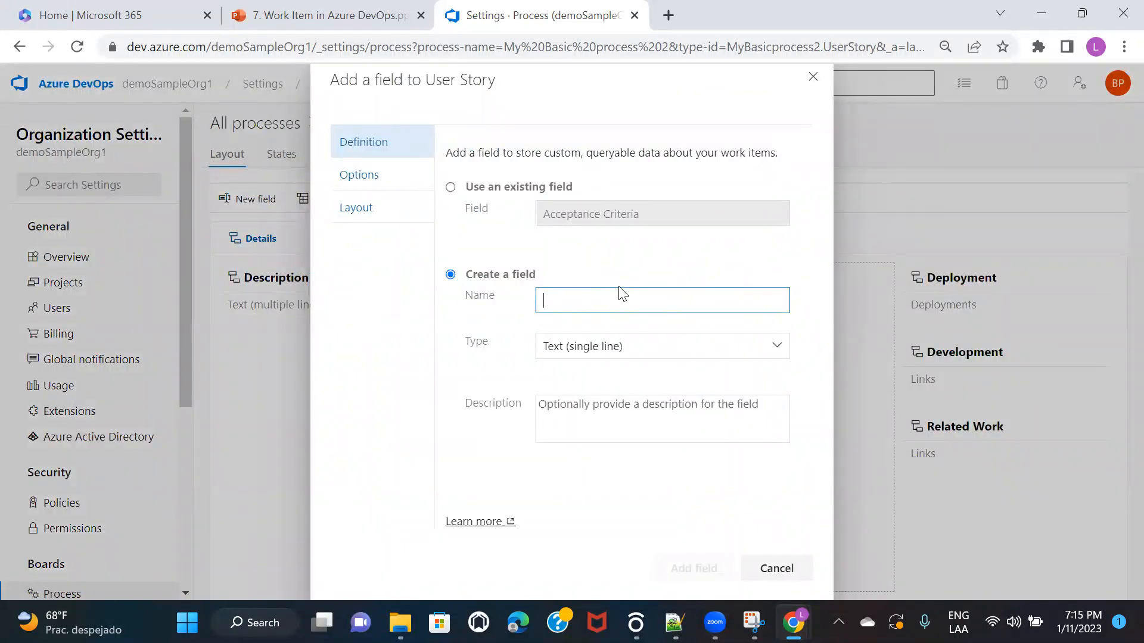
pyautogui.write('Effort')
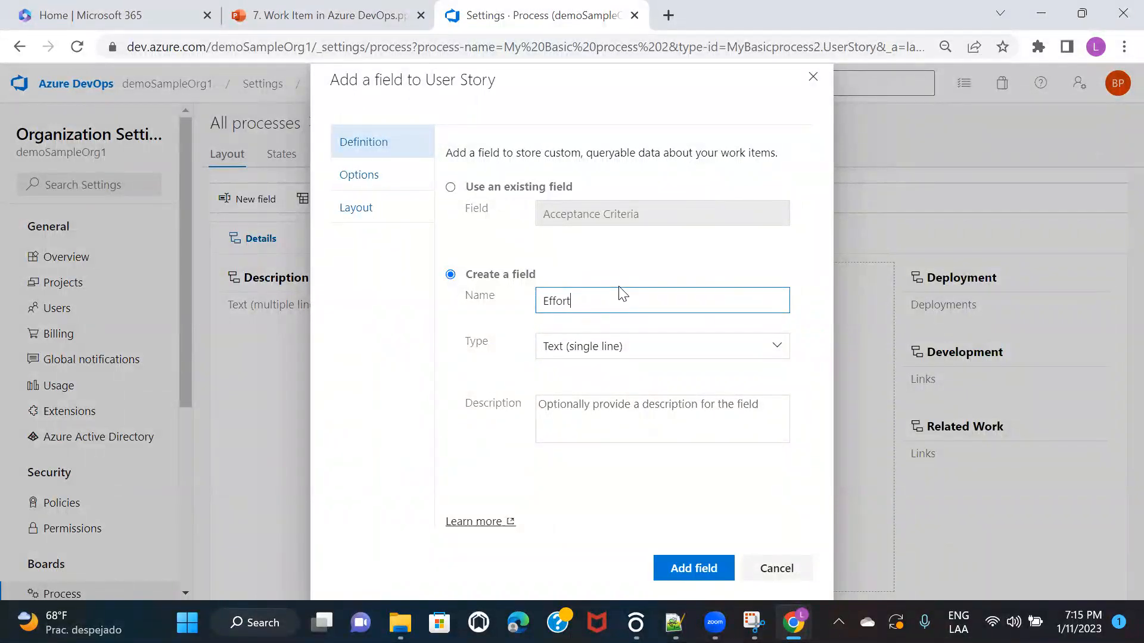
pyautogui.click(604, 502)
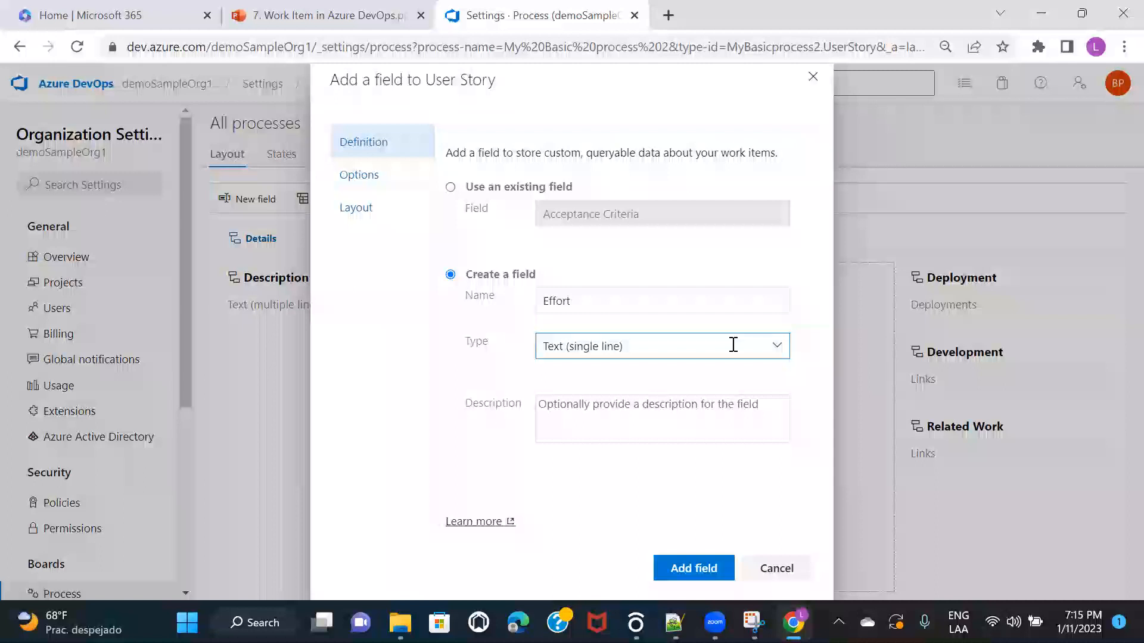
pyautogui.click(774, 348)
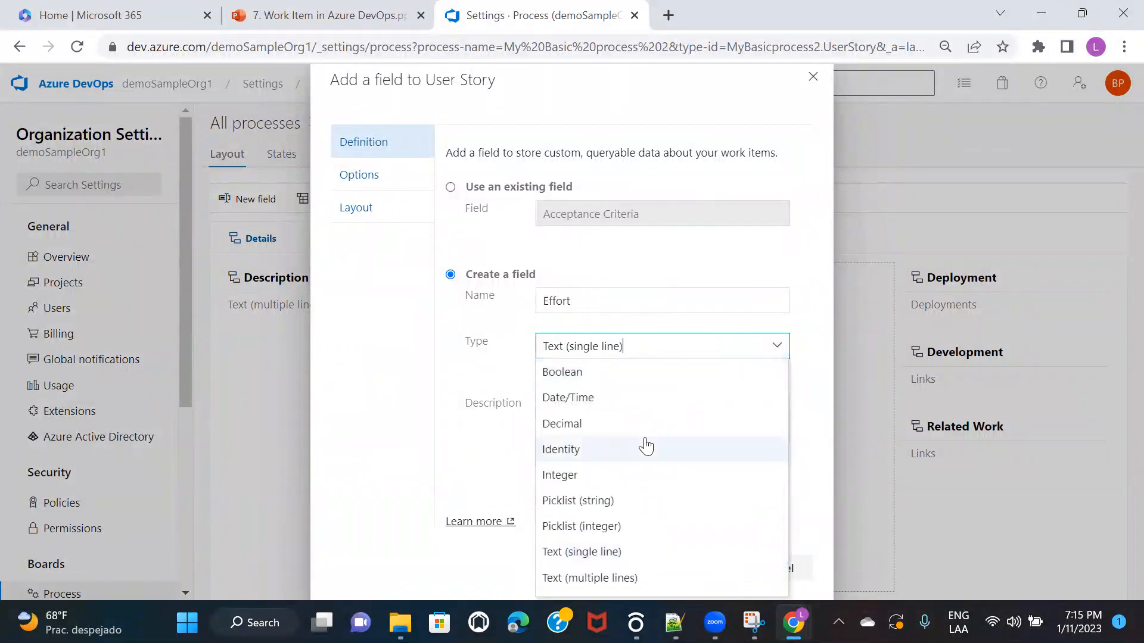
pyautogui.click(588, 476)
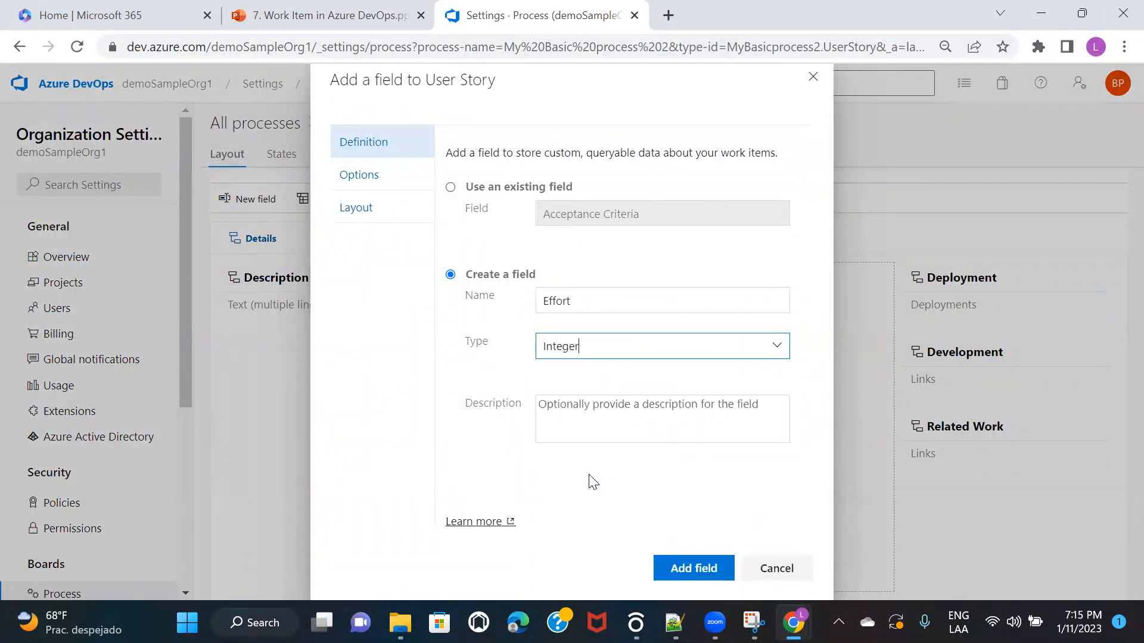
pyautogui.click(678, 572)
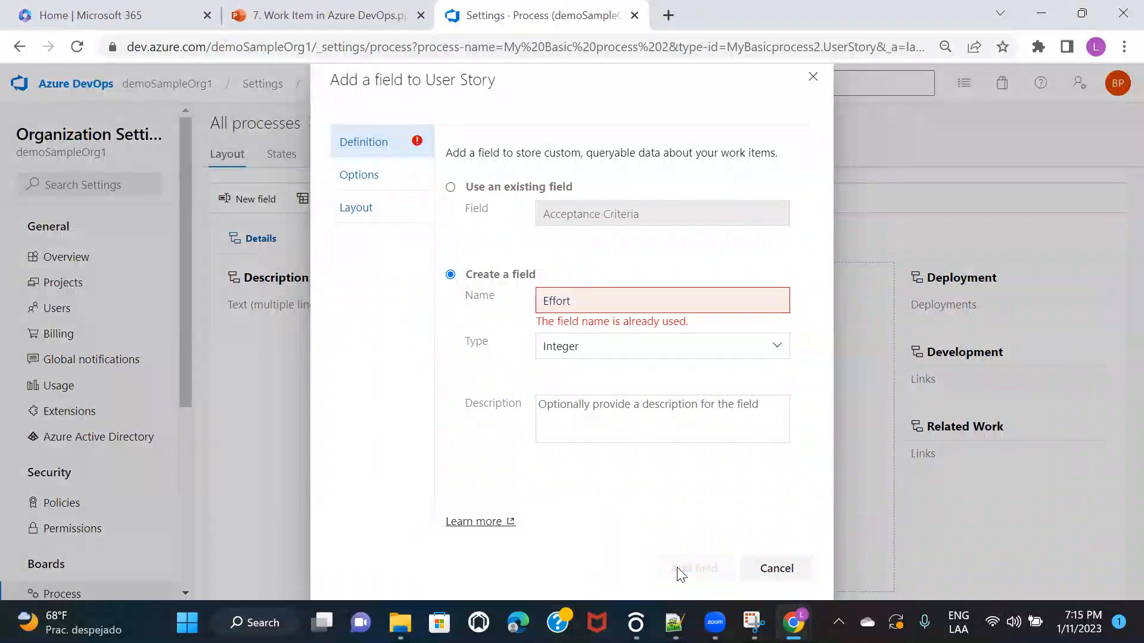
pyautogui.click(610, 299)
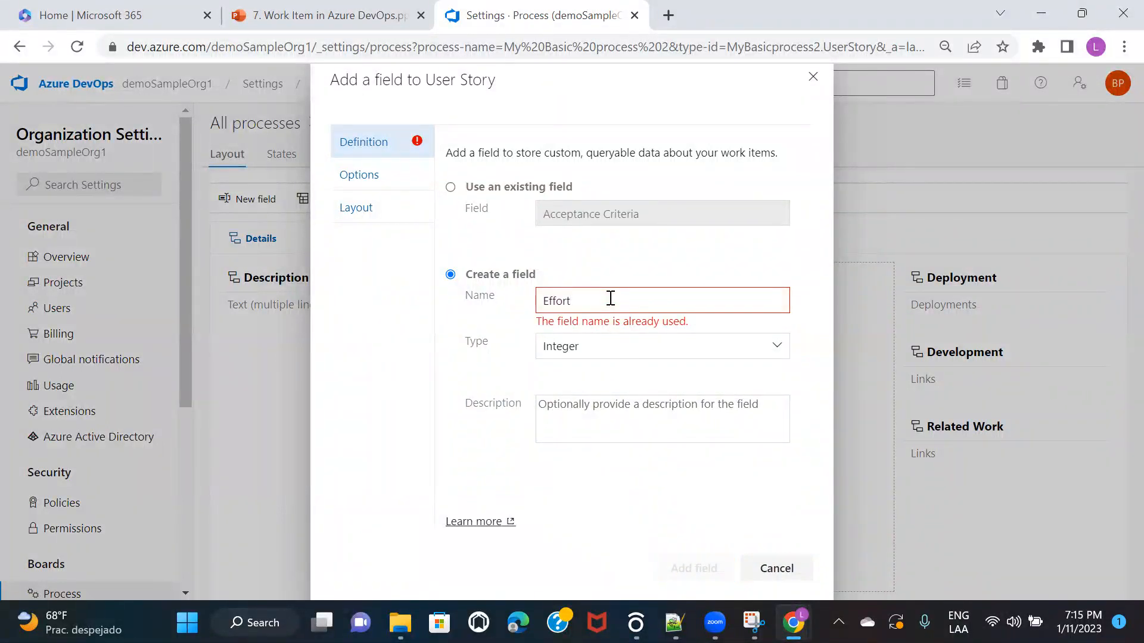
pyautogui.click(767, 569)
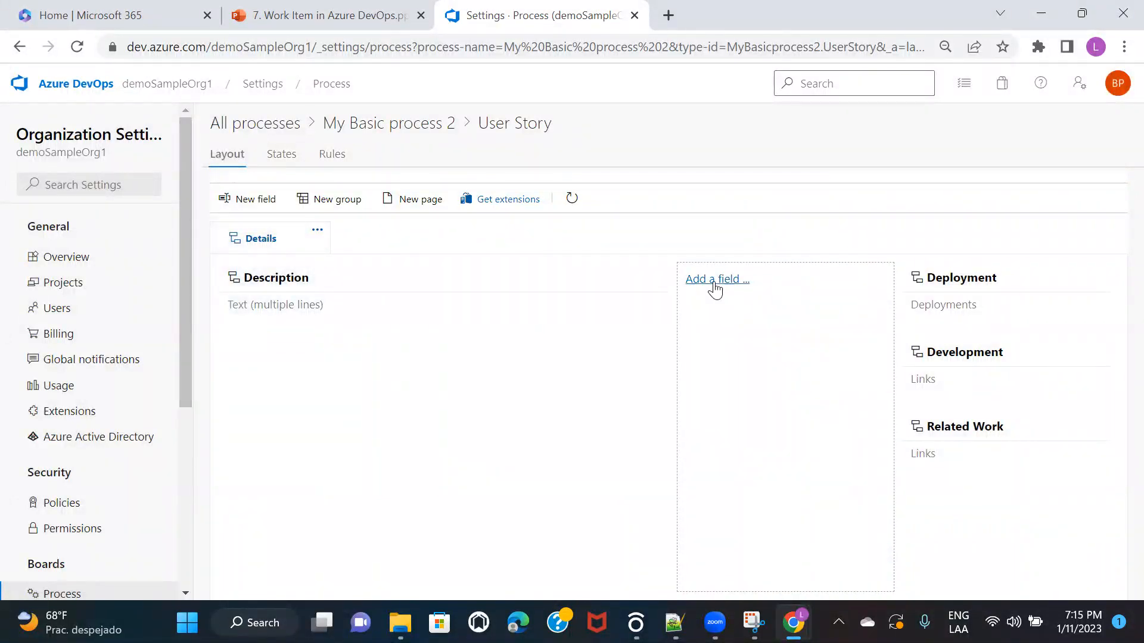
# - Add a new Integer field named Duration to the User Story layout
pyautogui.click(715, 280)
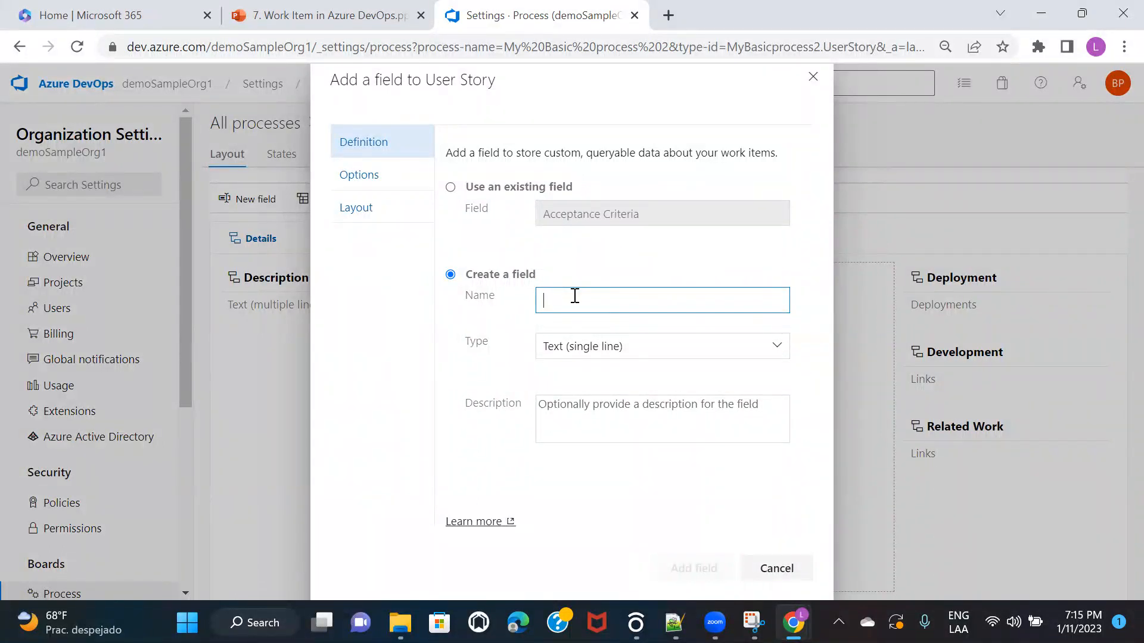
pyautogui.write('s')
pyautogui.press('BackSpace')
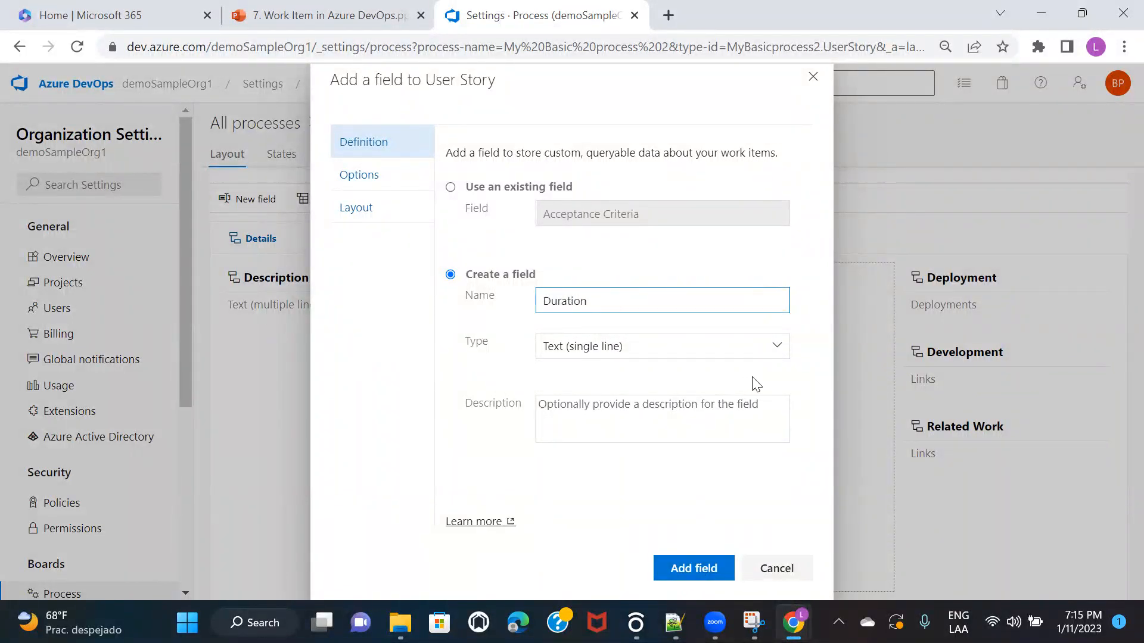
pyautogui.click(774, 357)
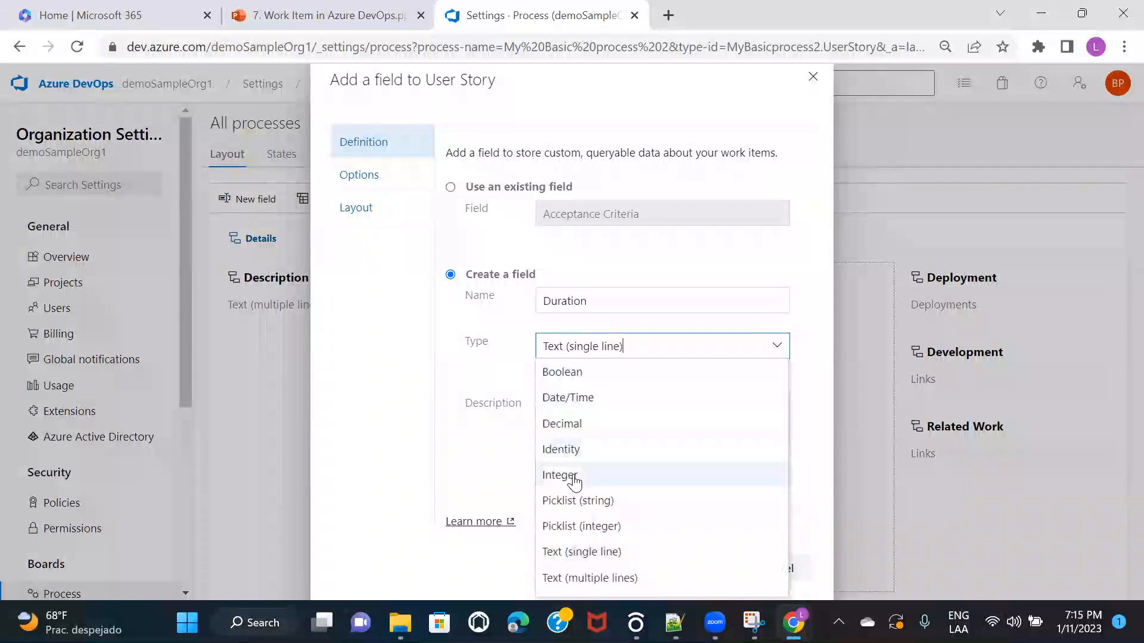
pyautogui.click(575, 475)
pyautogui.click(667, 563)
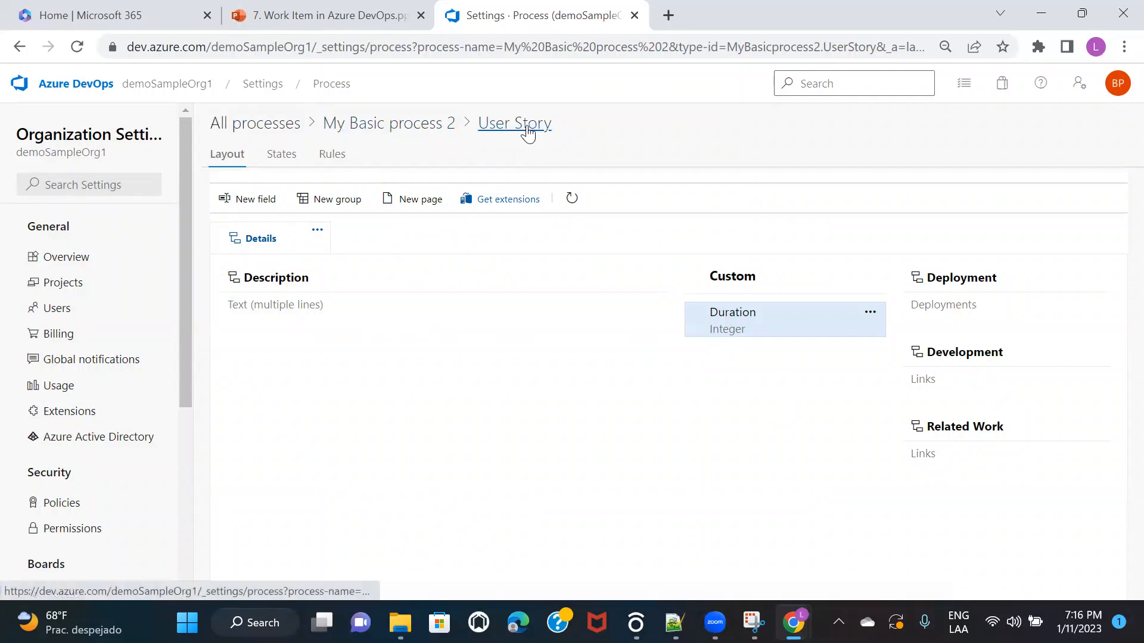
# - Review the work item types of My Basic process 2 and set it as the organization's default process
pyautogui.click(253, 125)
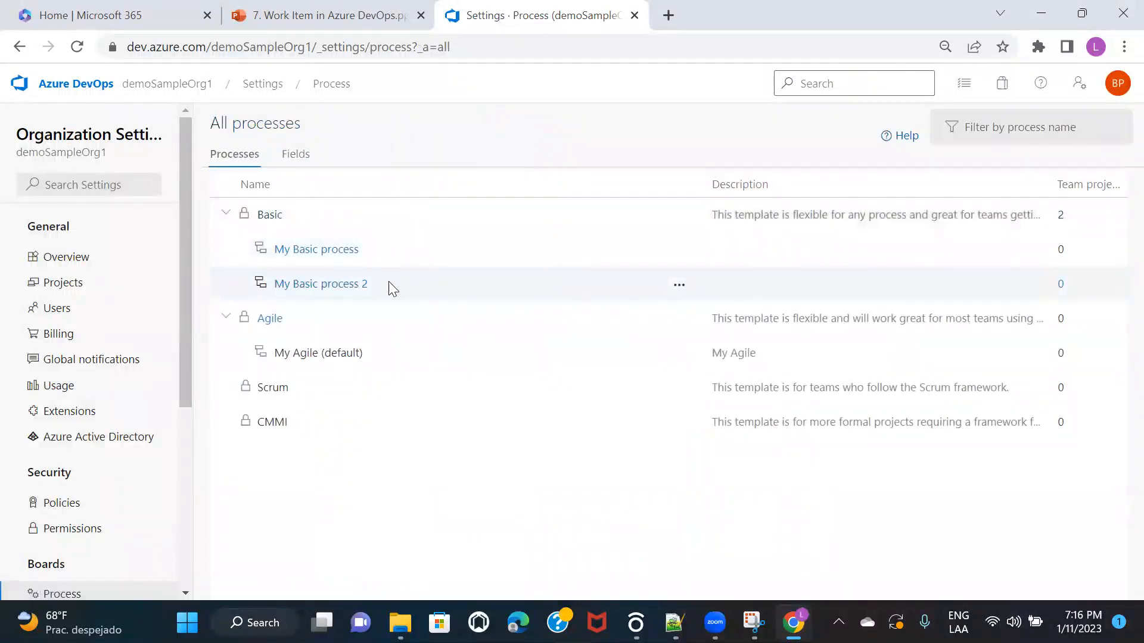
pyautogui.click(322, 285)
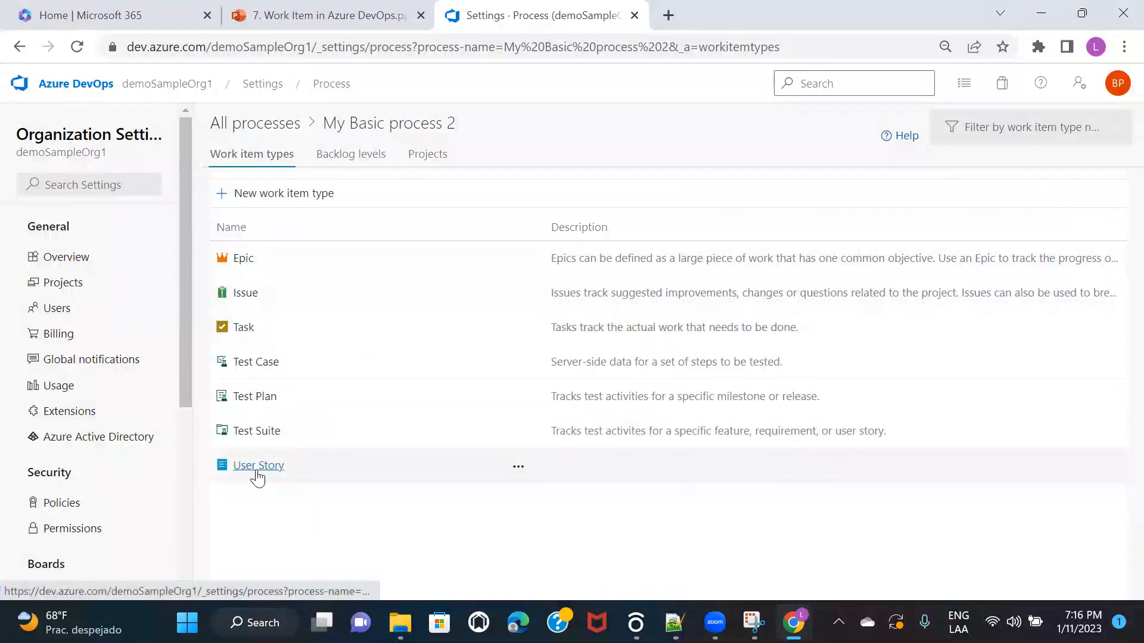
pyautogui.click(280, 132)
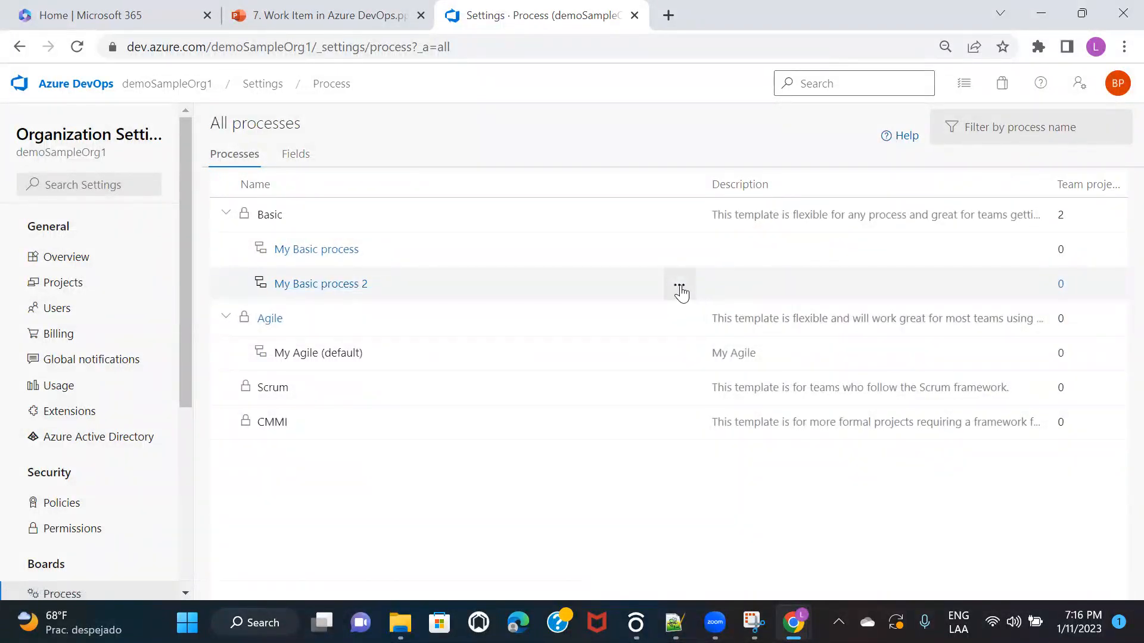
pyautogui.click(679, 286)
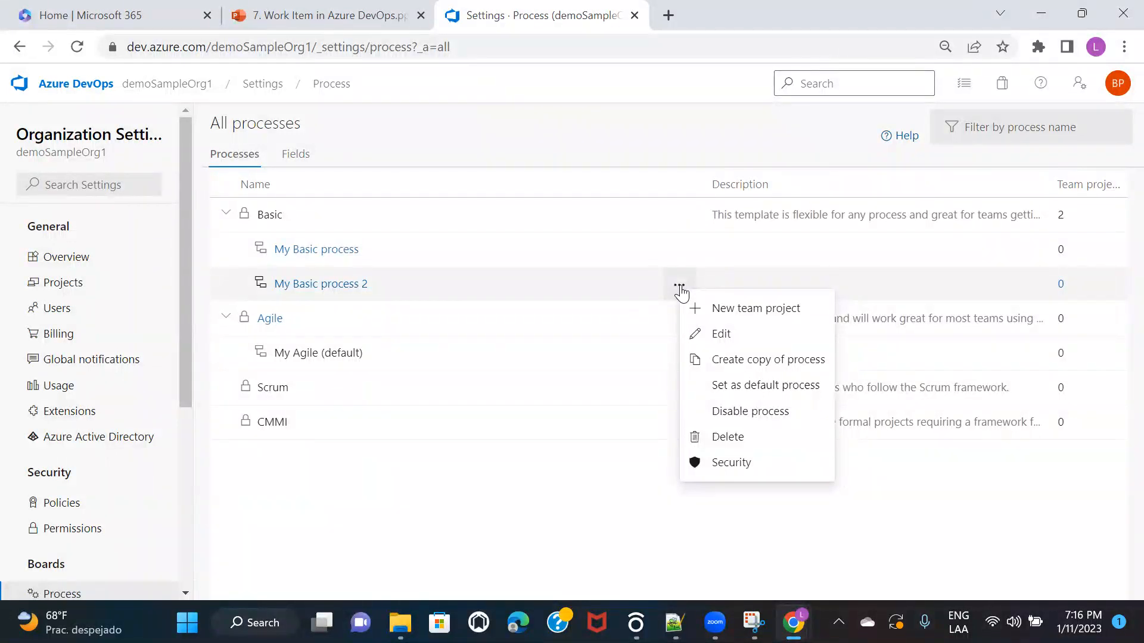
pyautogui.click(773, 393)
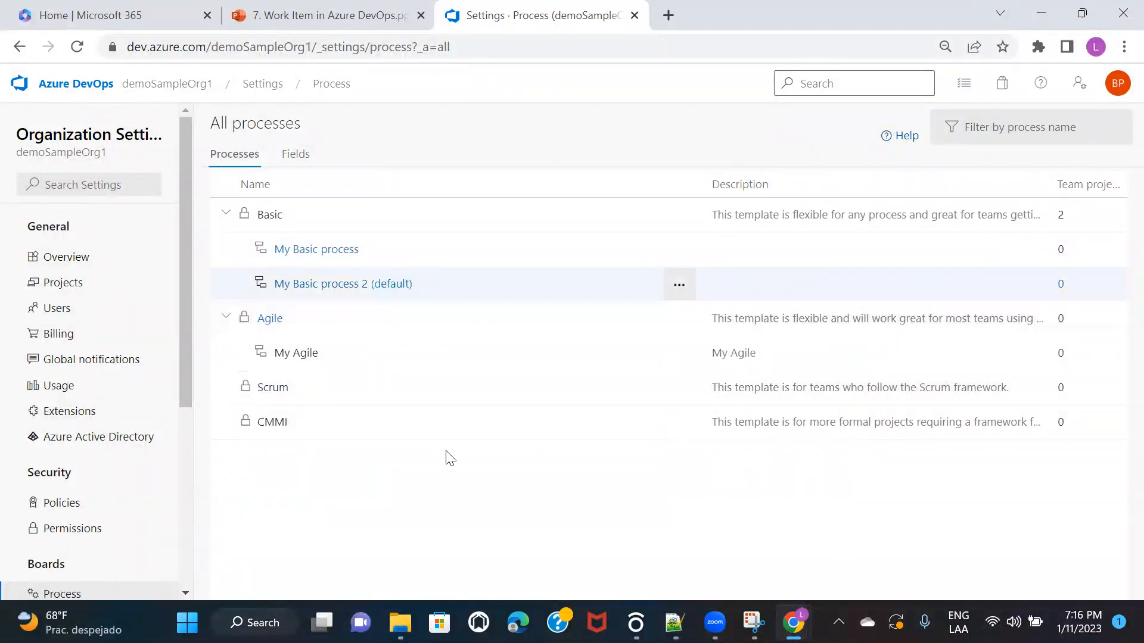
# - Return to demoSampleOrg1, reload its projects, and check which new work item types Demo Project 1 offers
pyautogui.click(156, 86)
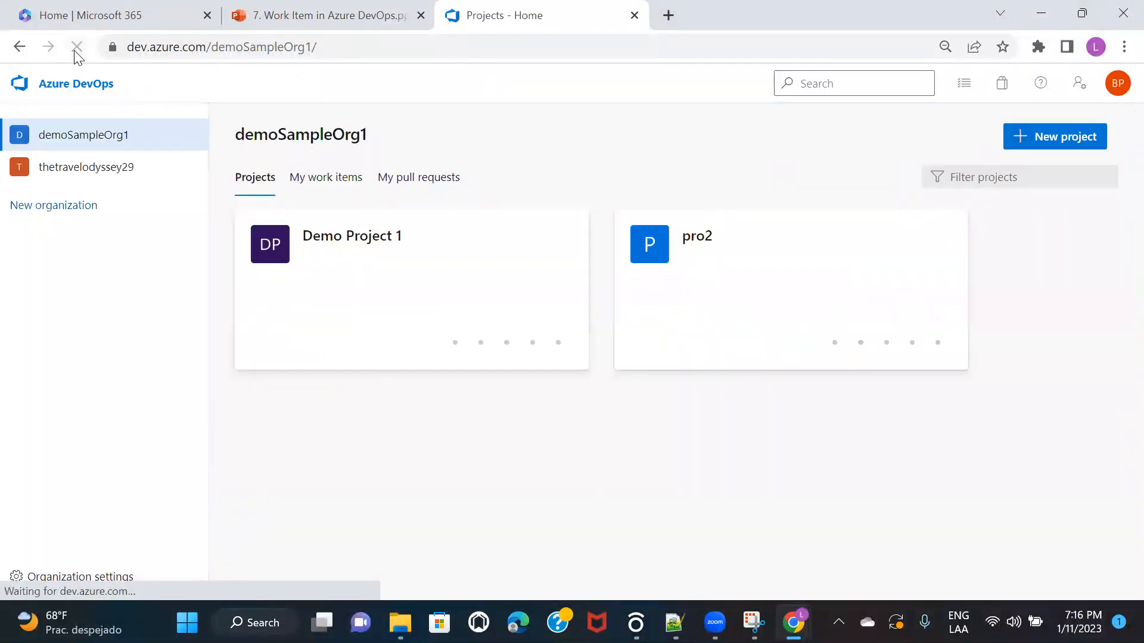
pyautogui.click(76, 47)
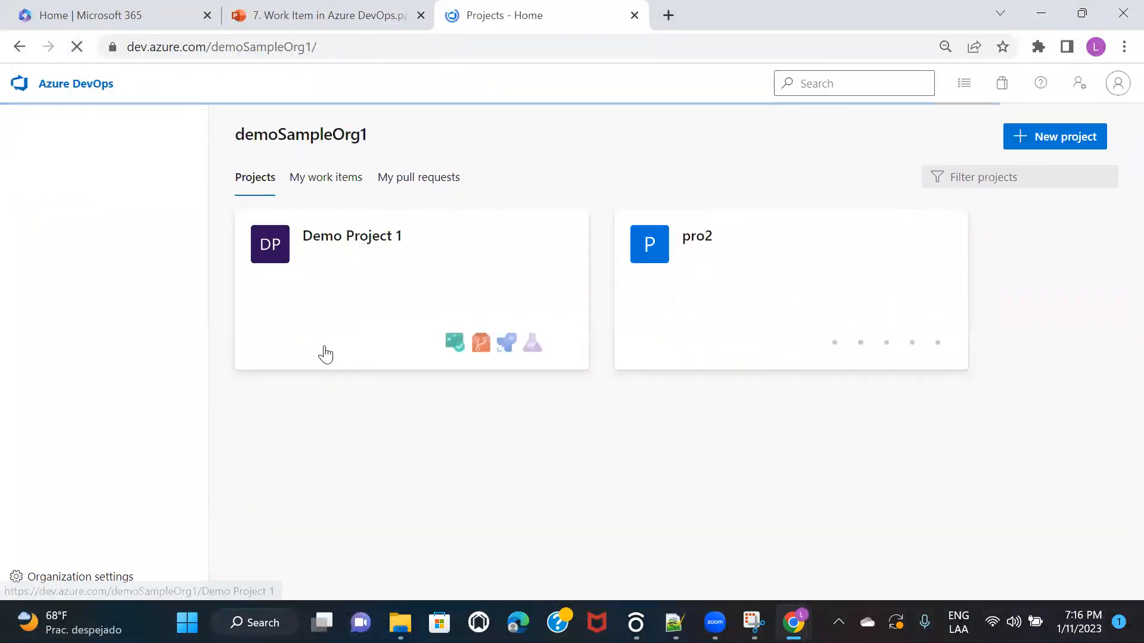
pyautogui.click(375, 262)
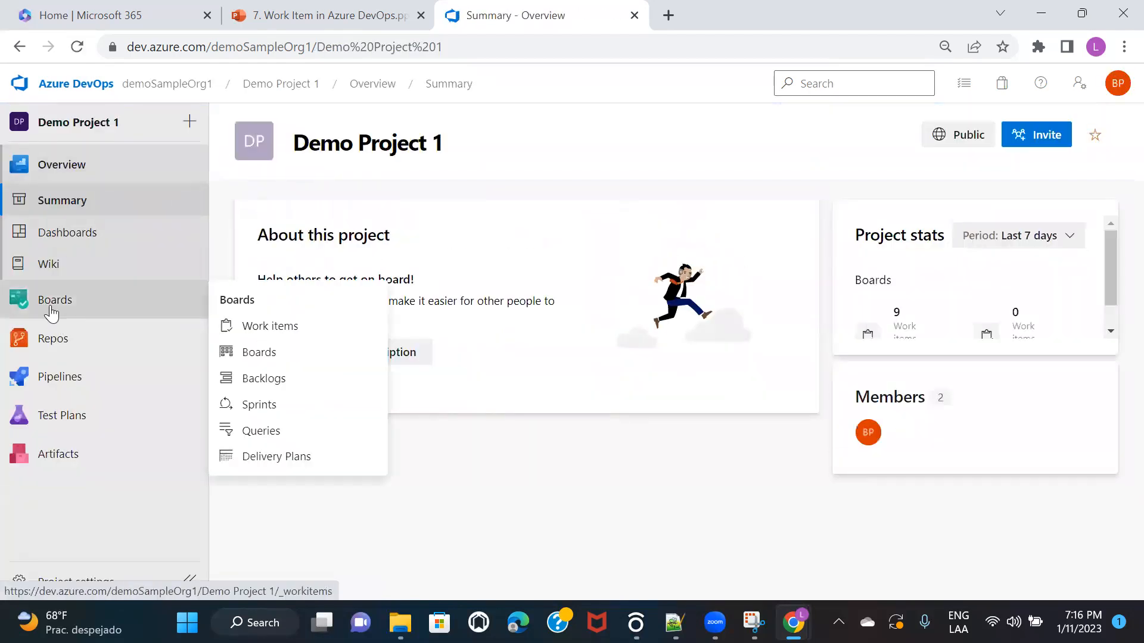
pyautogui.click(52, 310)
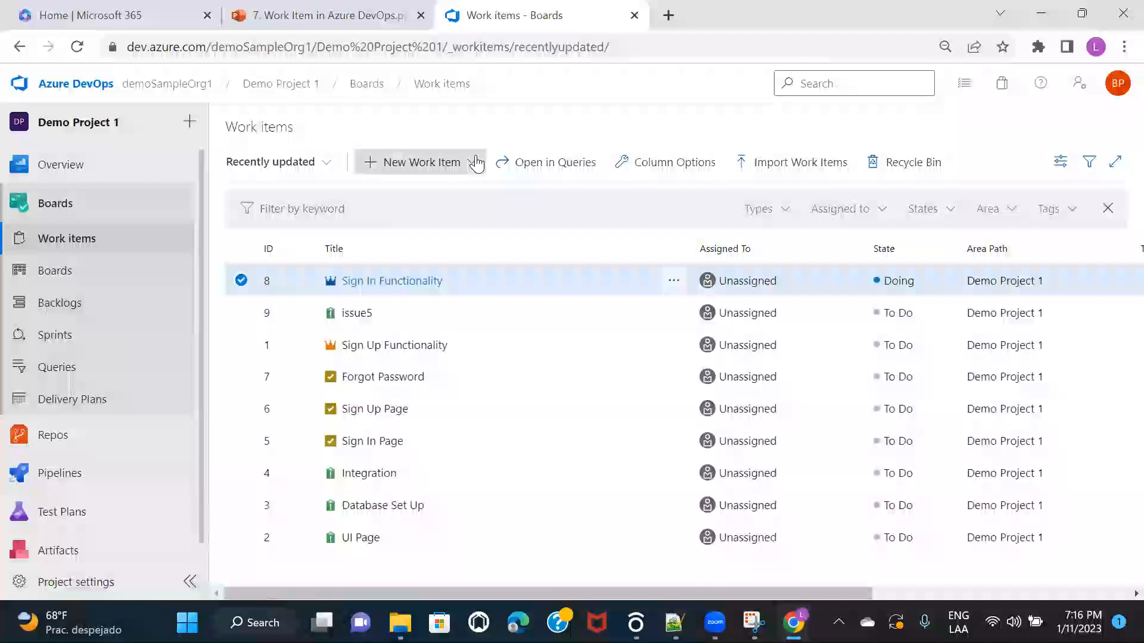
pyautogui.click(474, 162)
pyautogui.click(461, 122)
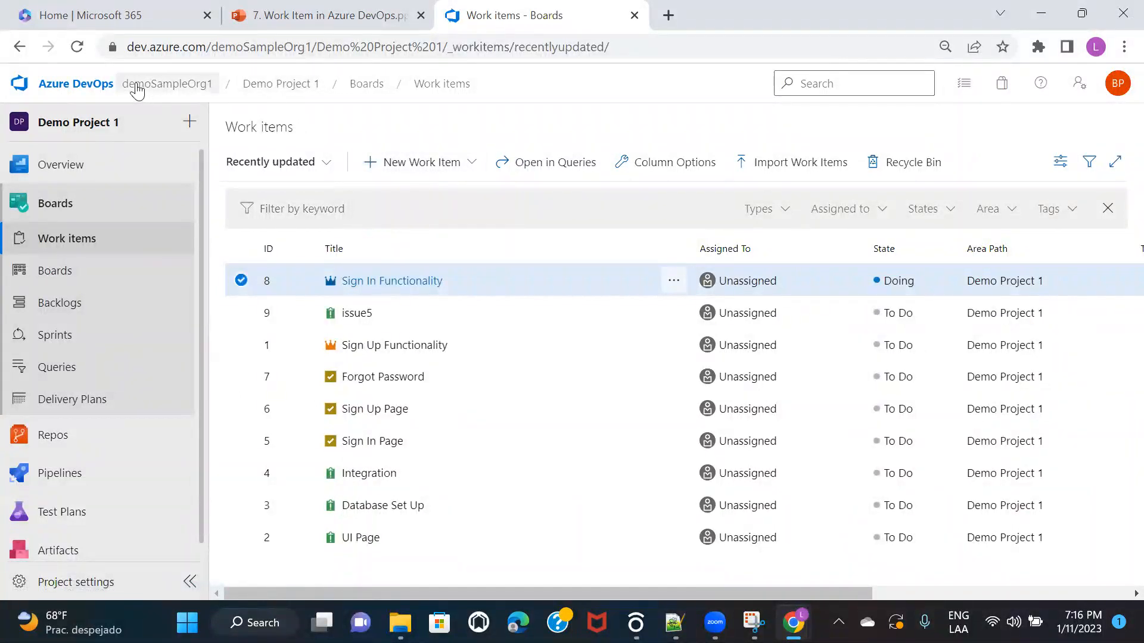
# - Reload Demo Project 1's work items page and check the available new work item types again
pyautogui.click(77, 46)
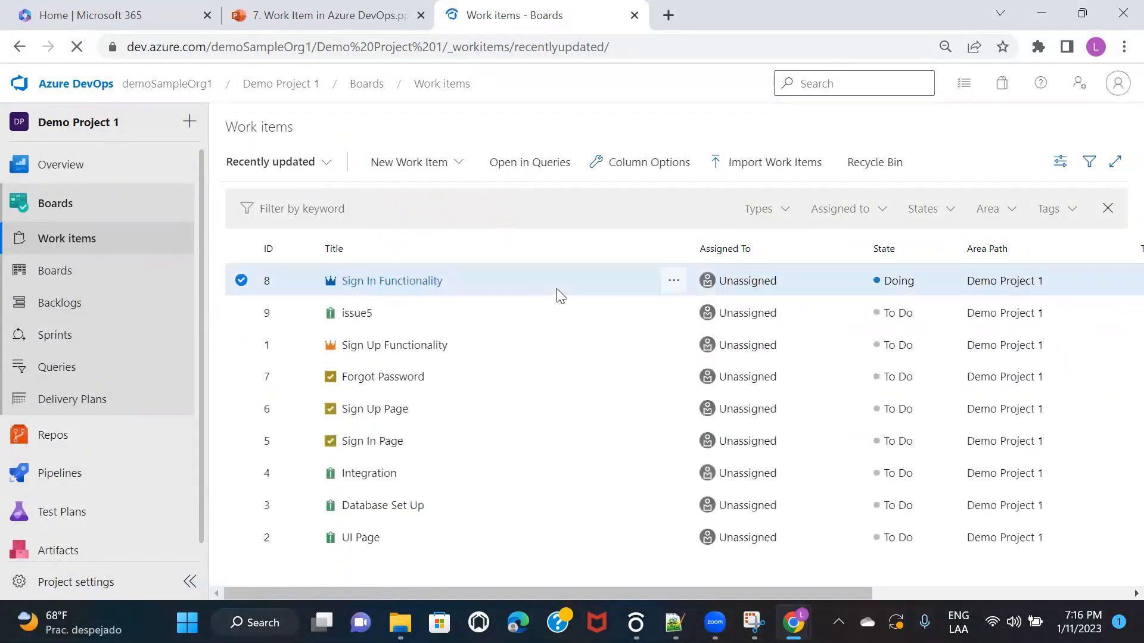
pyautogui.click(468, 167)
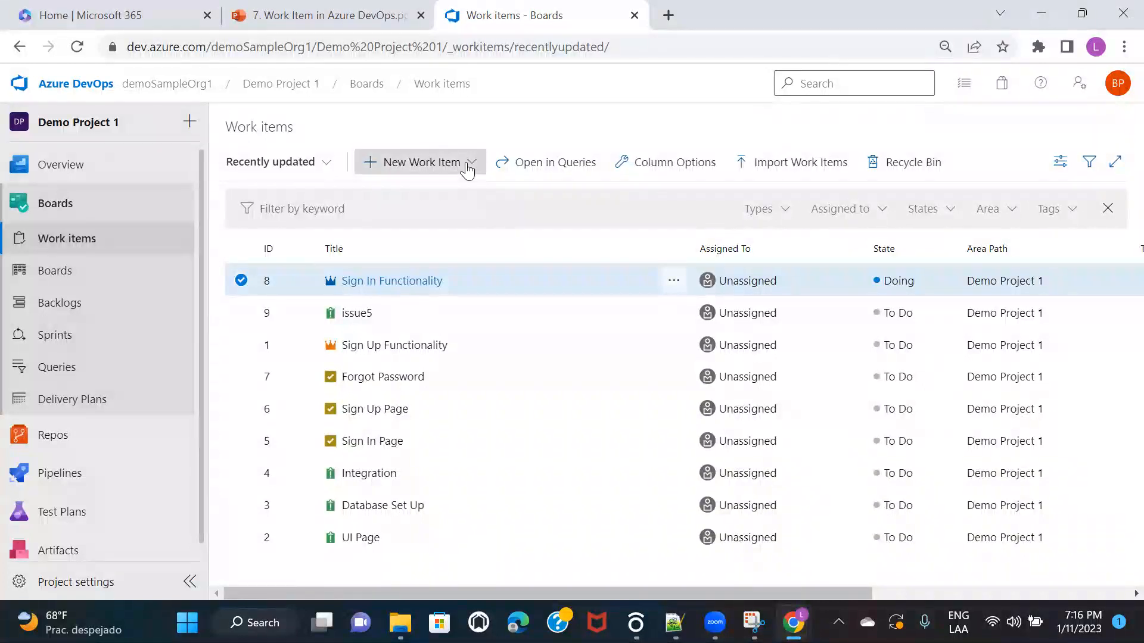
pyautogui.click(512, 123)
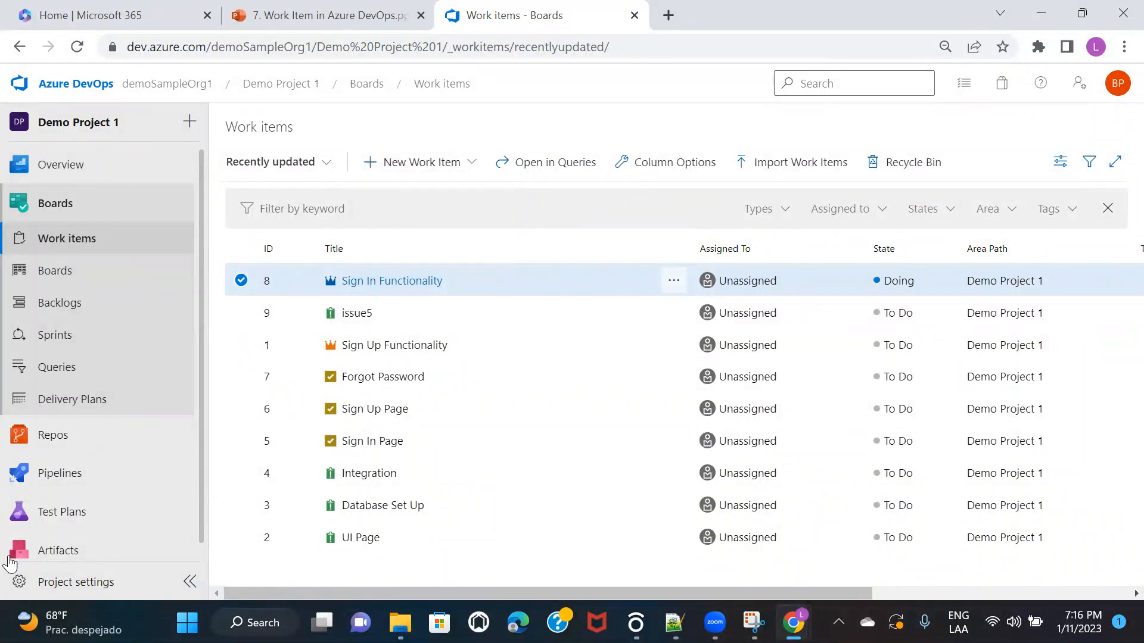
# - Return to demoSampleOrg1 and check which work item process the advanced options of a new project preselect
pyautogui.click(58, 585)
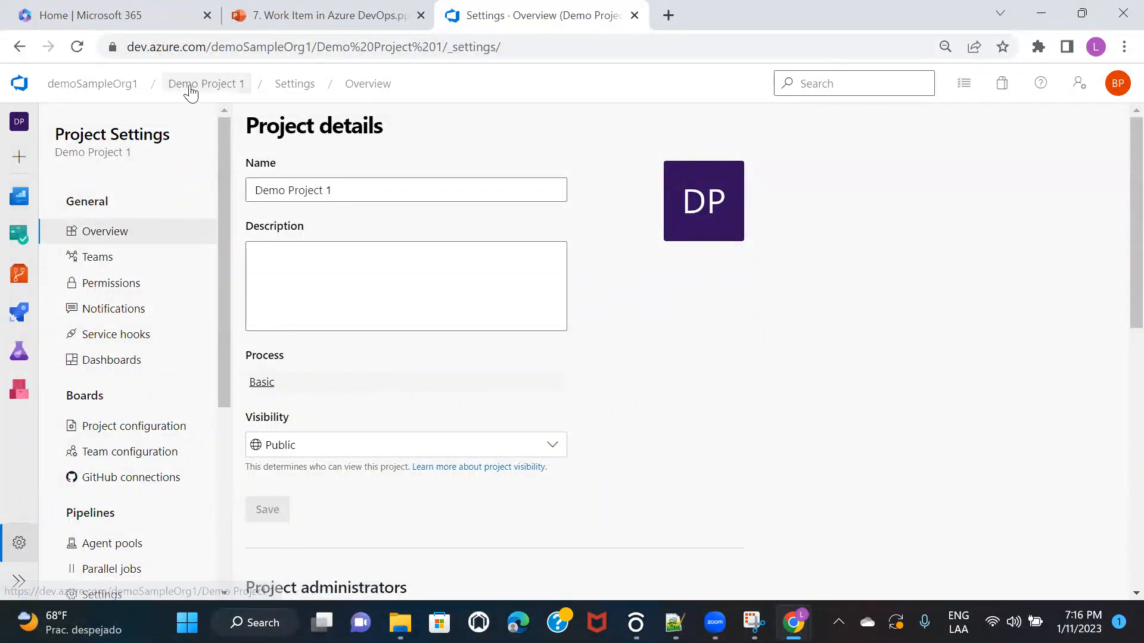
pyautogui.click(98, 87)
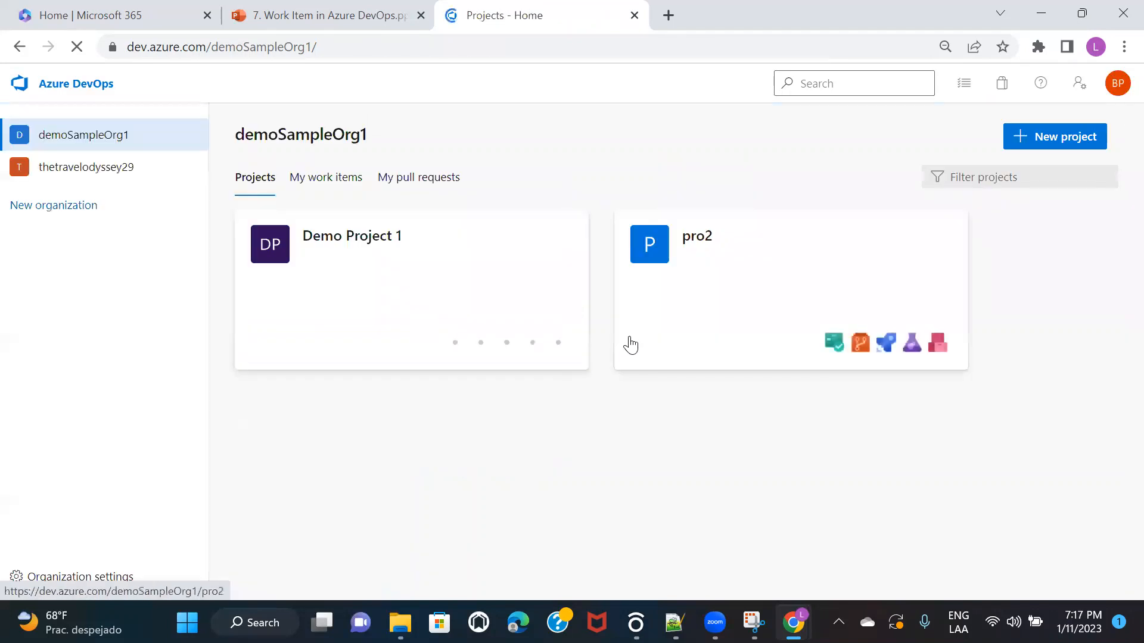
pyautogui.click(1057, 142)
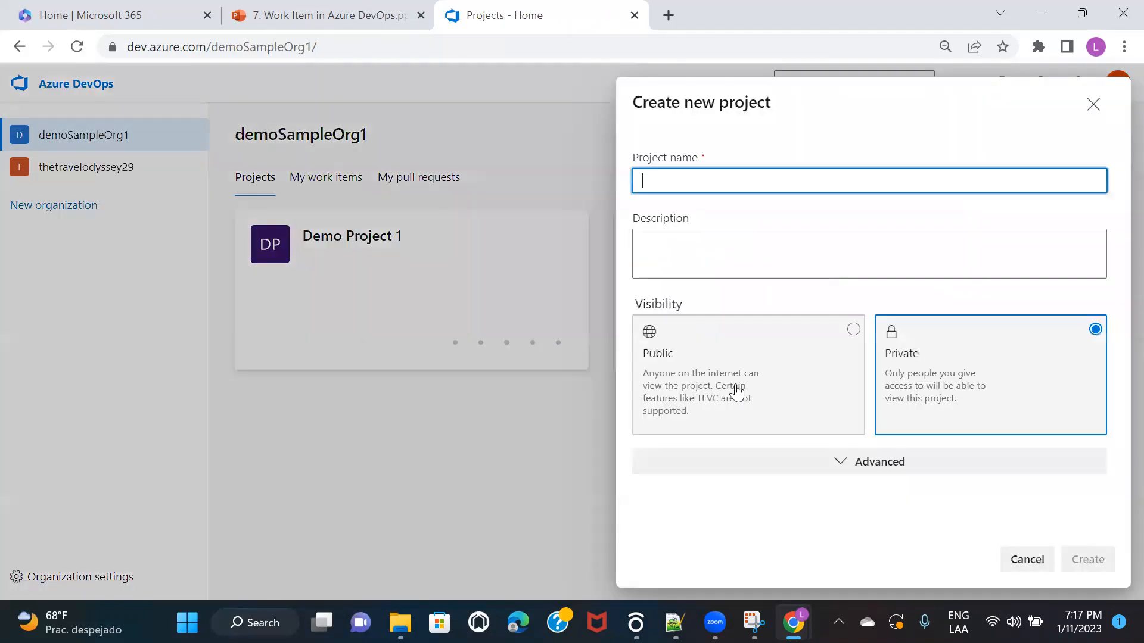
pyautogui.click(870, 464)
pyautogui.scroll(-1, 870, 467)
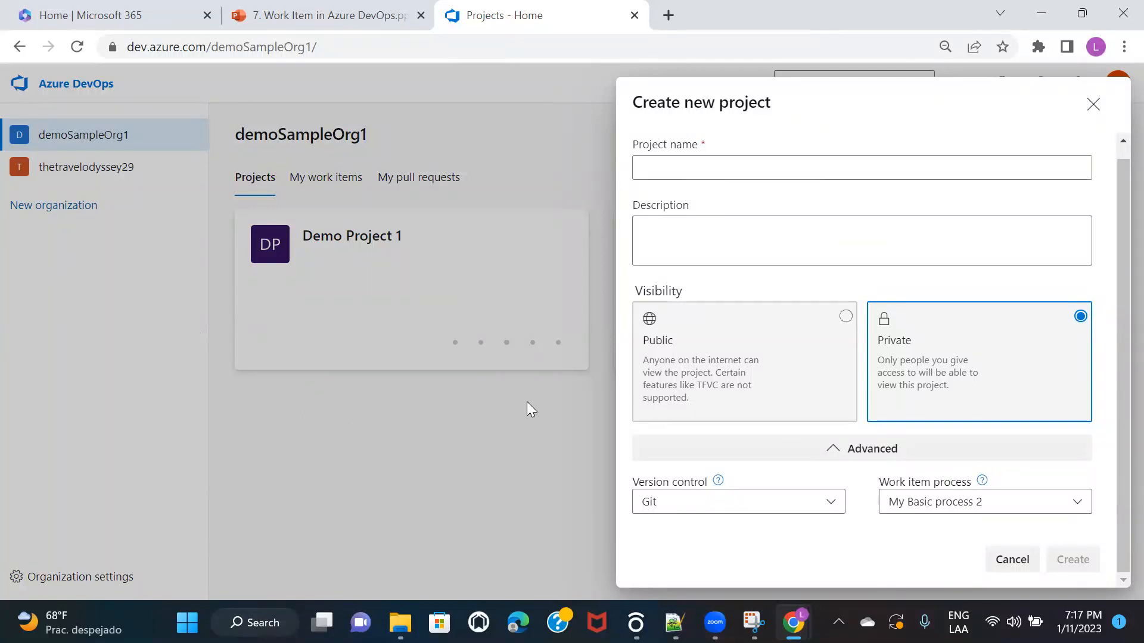
pyautogui.click(474, 408)
# - Open Demo Project 1's project settings and review its process, administrators and Azure DevOps services
pyautogui.click(360, 252)
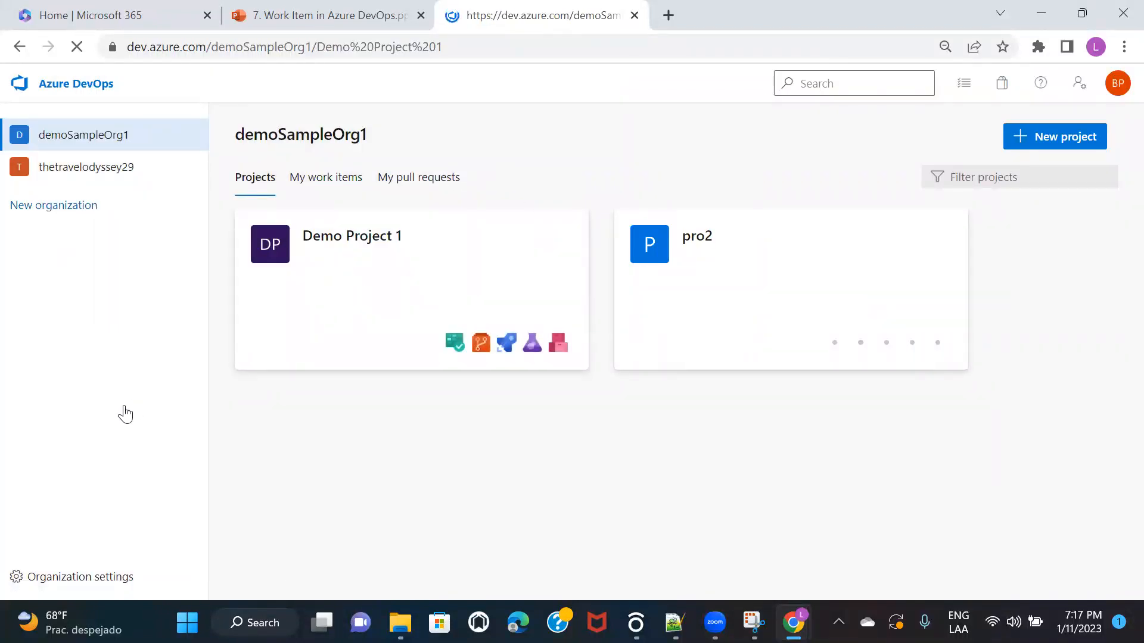
pyautogui.moveTo(126, 414)
pyautogui.click(48, 581)
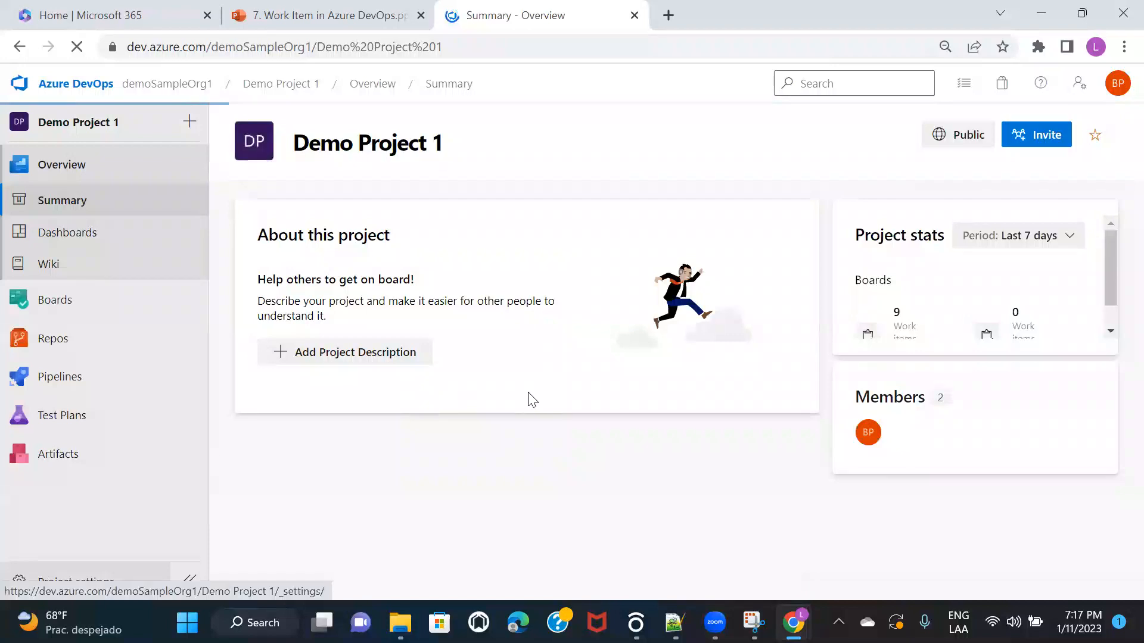
pyautogui.scroll(-1, 528, 393)
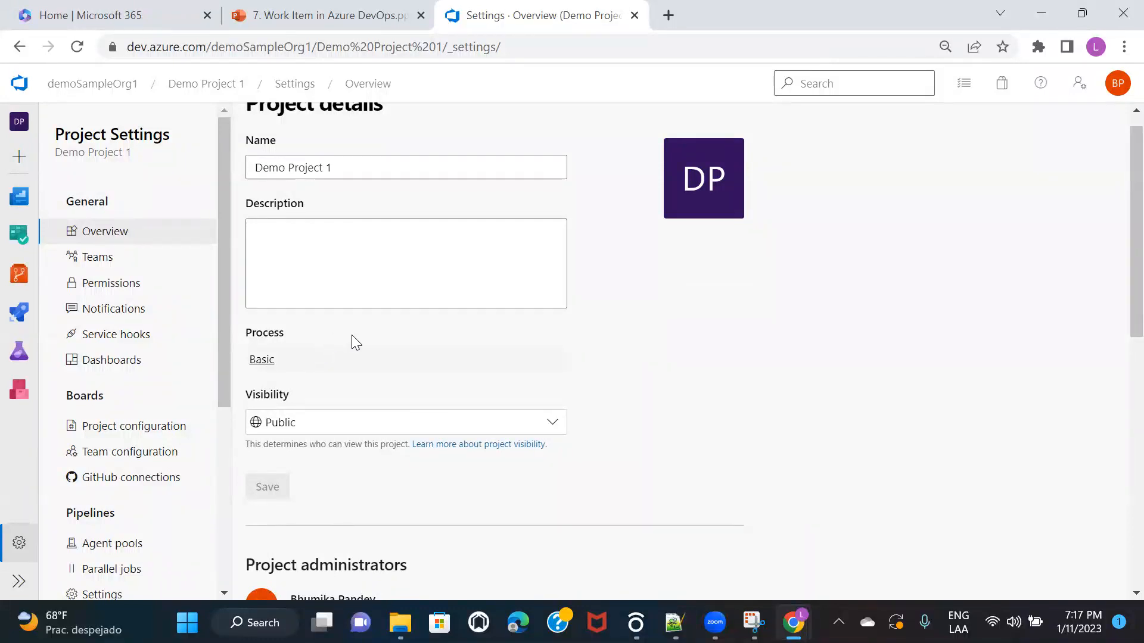
pyautogui.scroll(1, 670, 373)
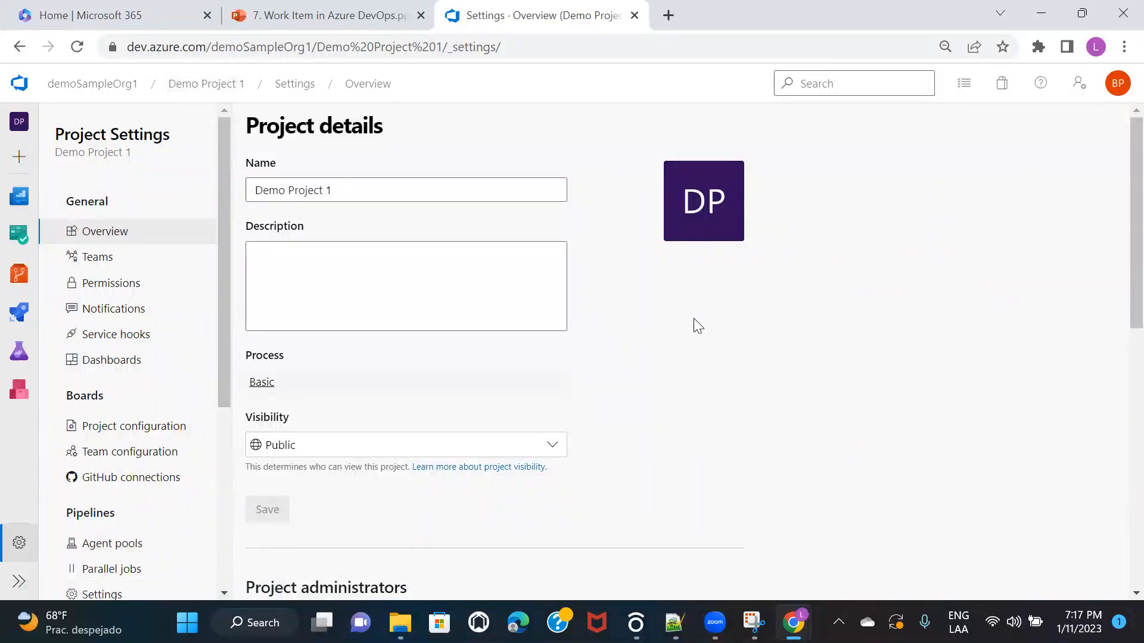
pyautogui.scroll(-3, 693, 326)
pyautogui.scroll(-5, 693, 319)
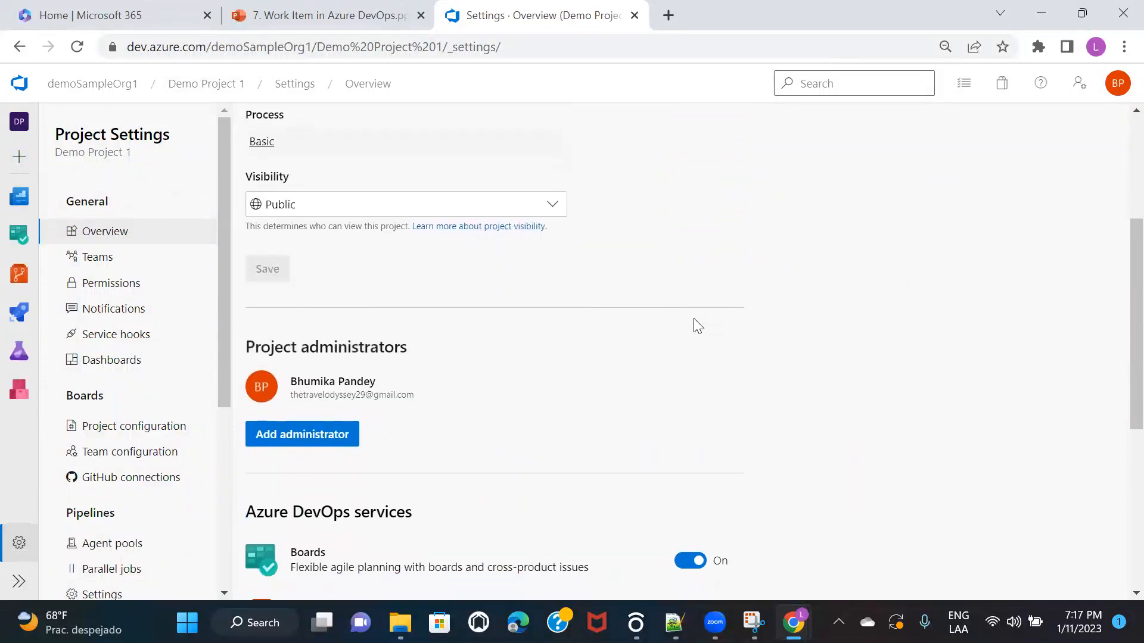
pyautogui.scroll(8, 694, 327)
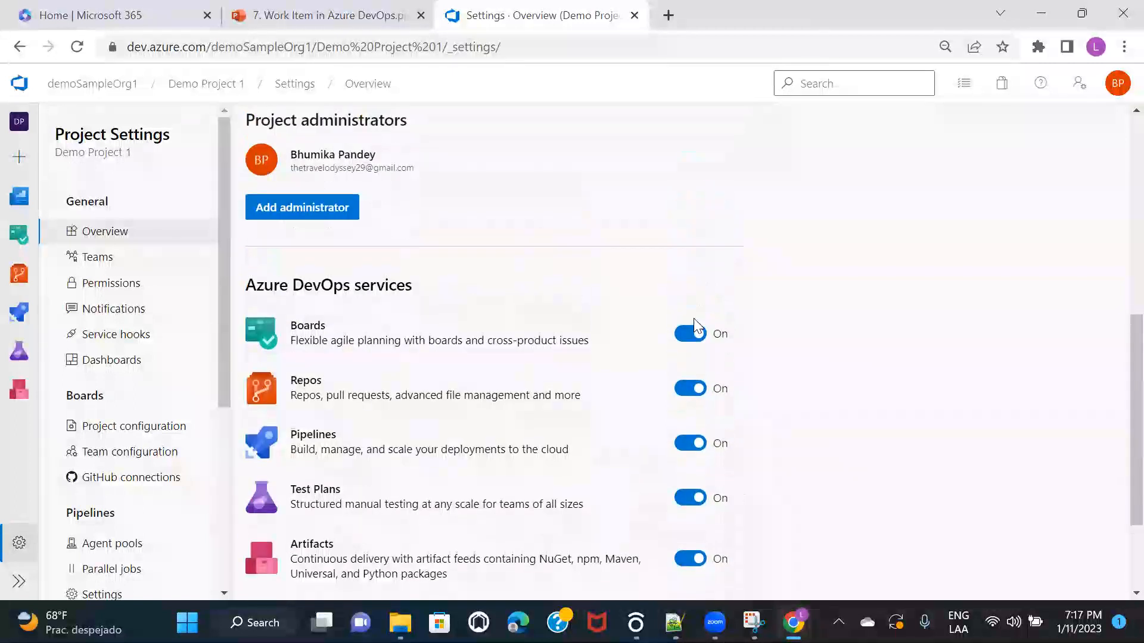
# - Create a public project named New Project - Demo in demoSampleOrg1, using Git and the My Basic process 2 work item process
pyautogui.click(204, 83)
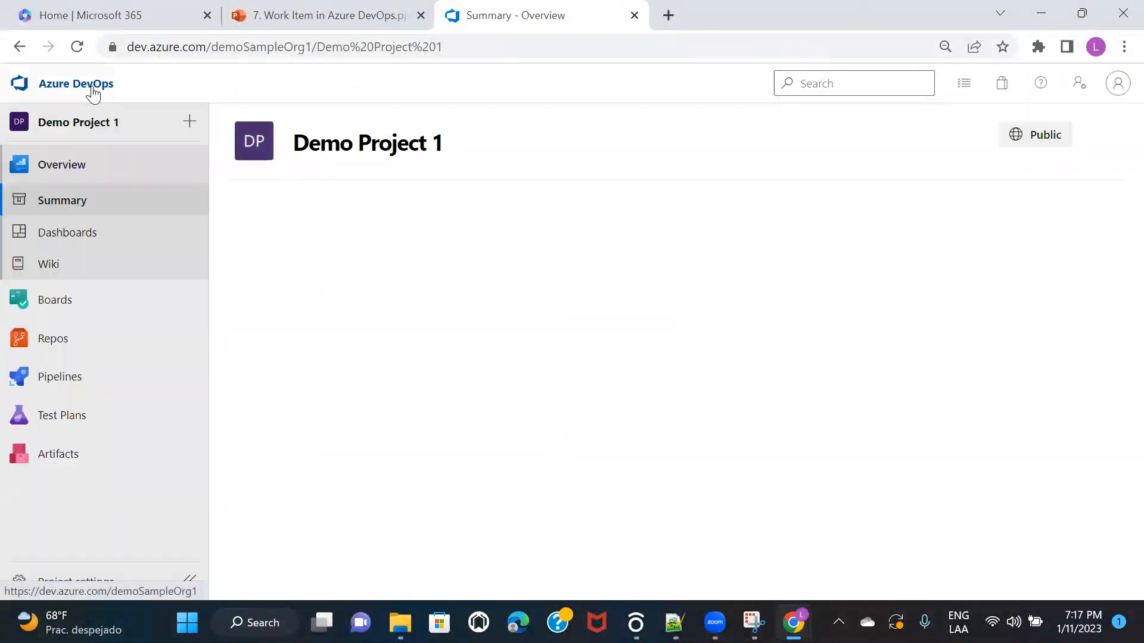
pyautogui.click(173, 85)
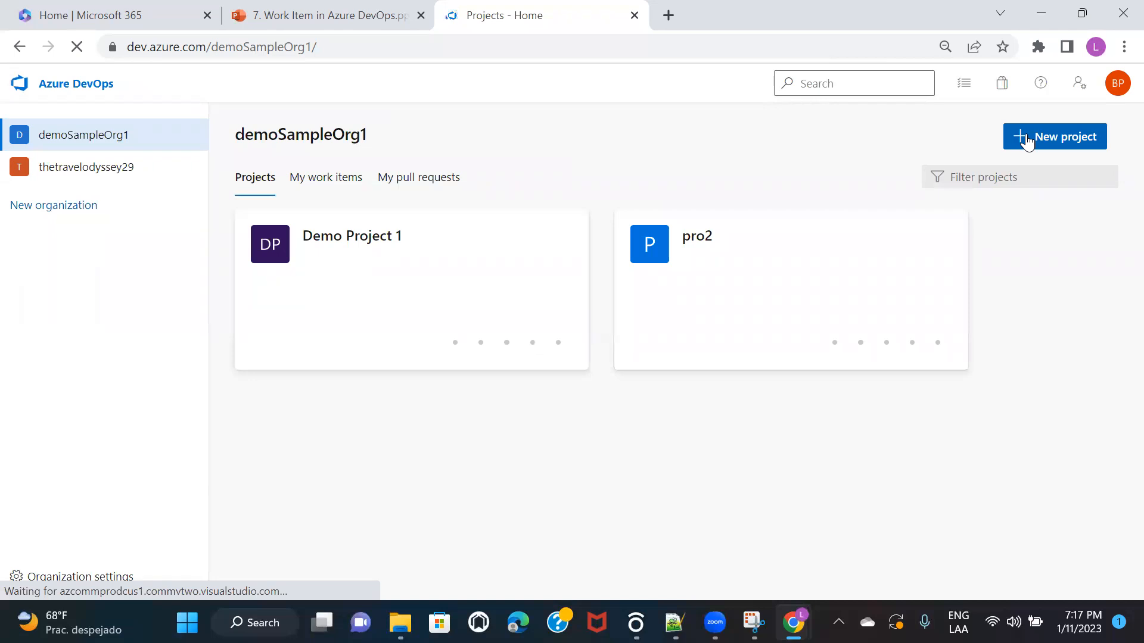
pyautogui.click(1027, 142)
pyautogui.write('New Project')
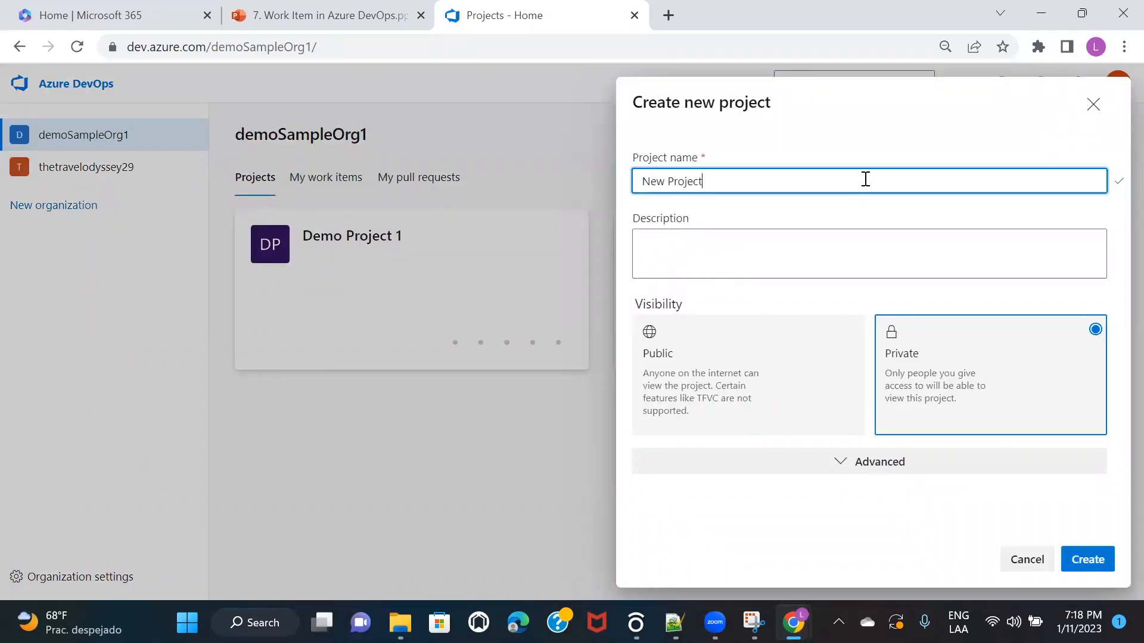
pyautogui.write(' - Demo')
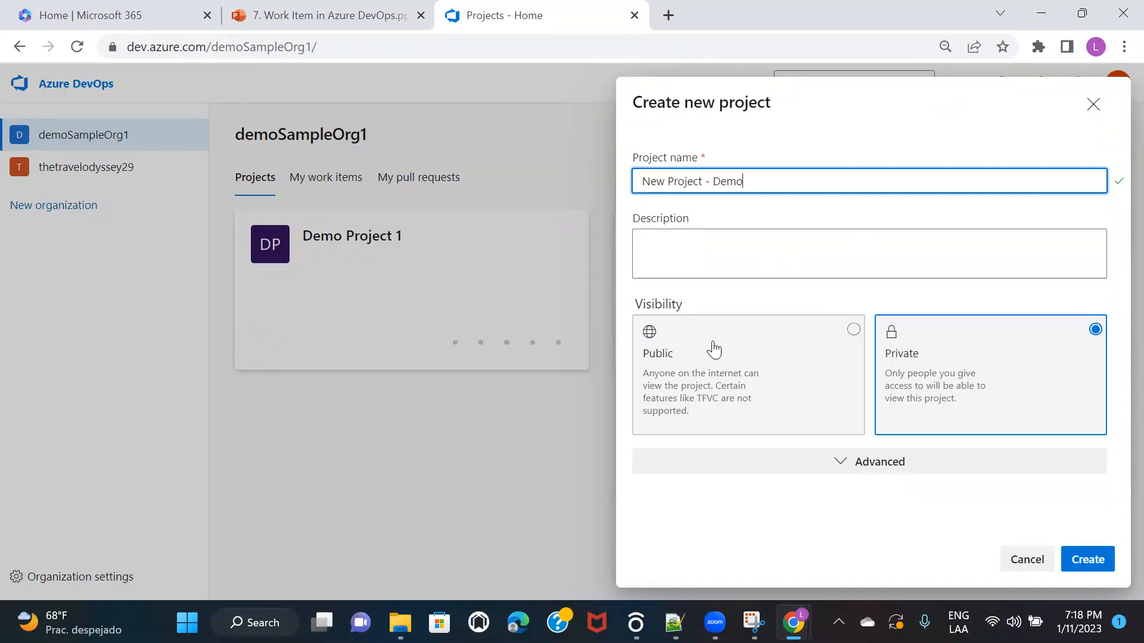
pyautogui.click(797, 384)
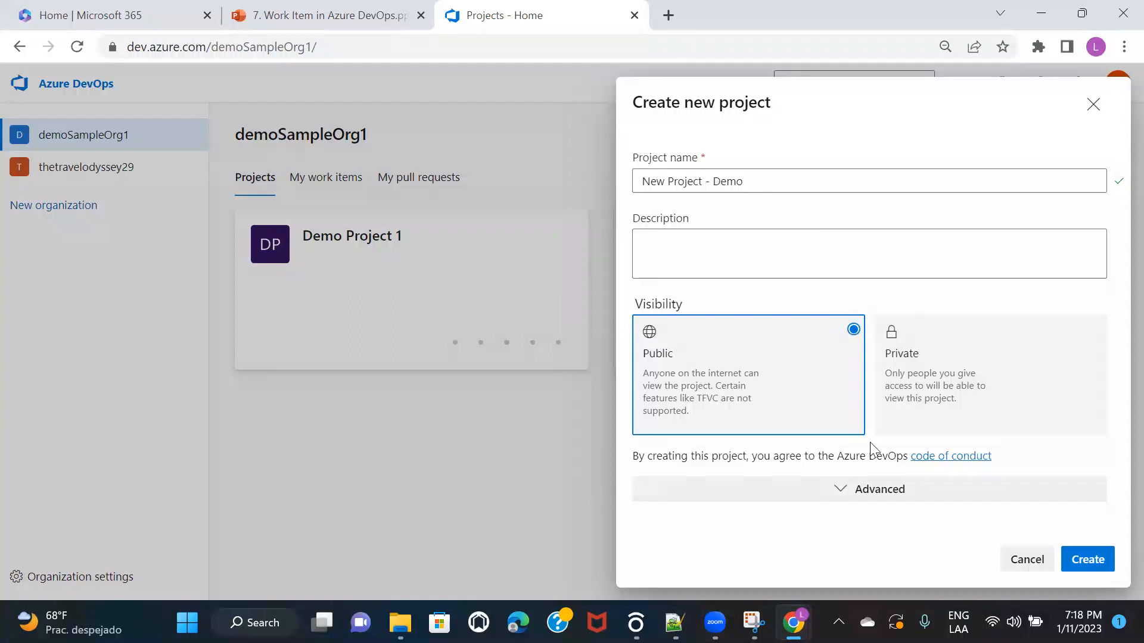
pyautogui.click(843, 493)
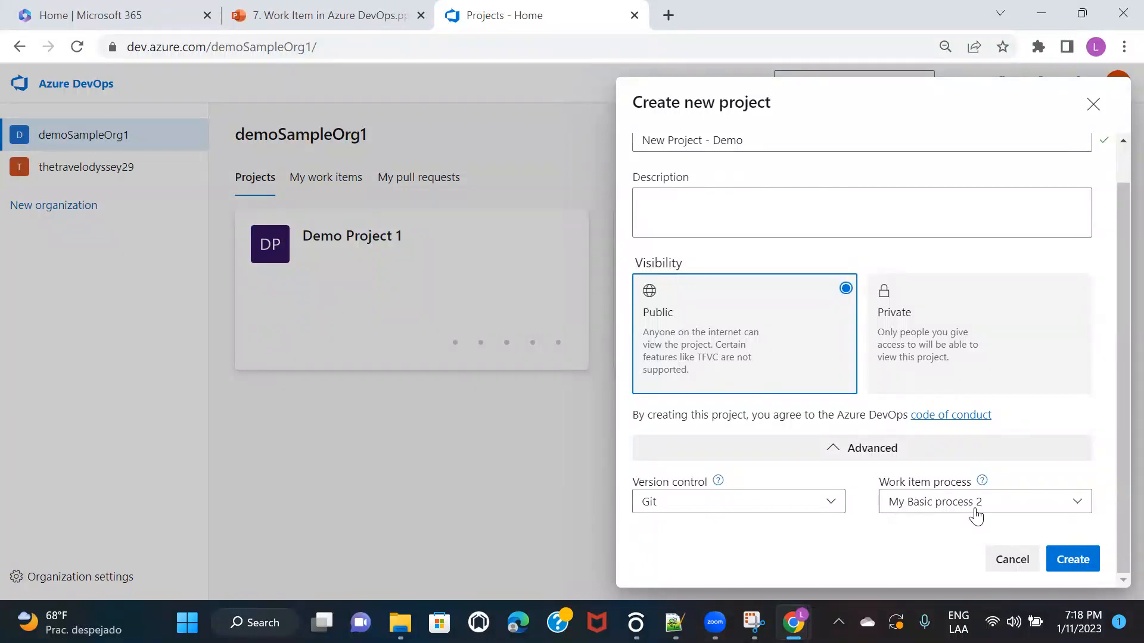
pyautogui.click(1071, 557)
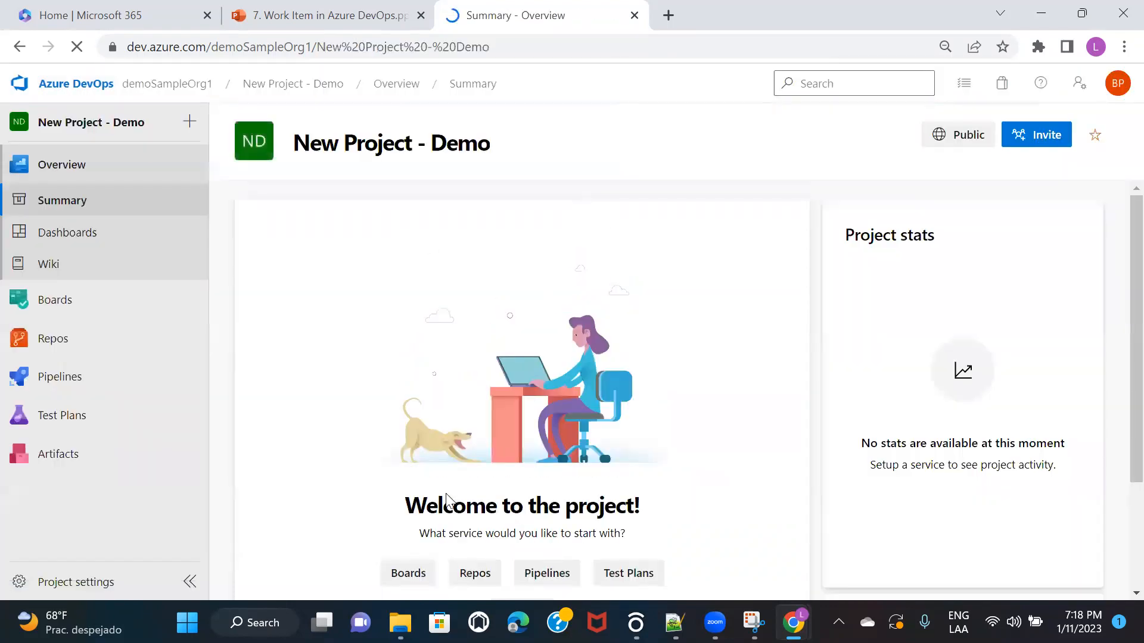
# - Open the work items of New Project - Demo and start a new User Story
pyautogui.click(24, 306)
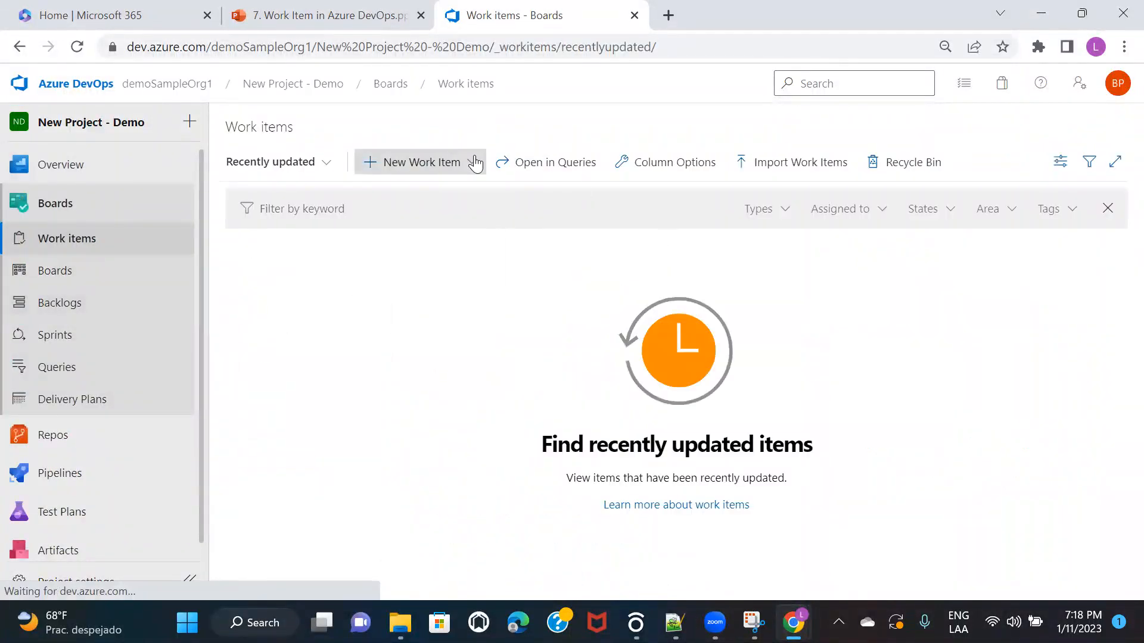
pyautogui.click(473, 161)
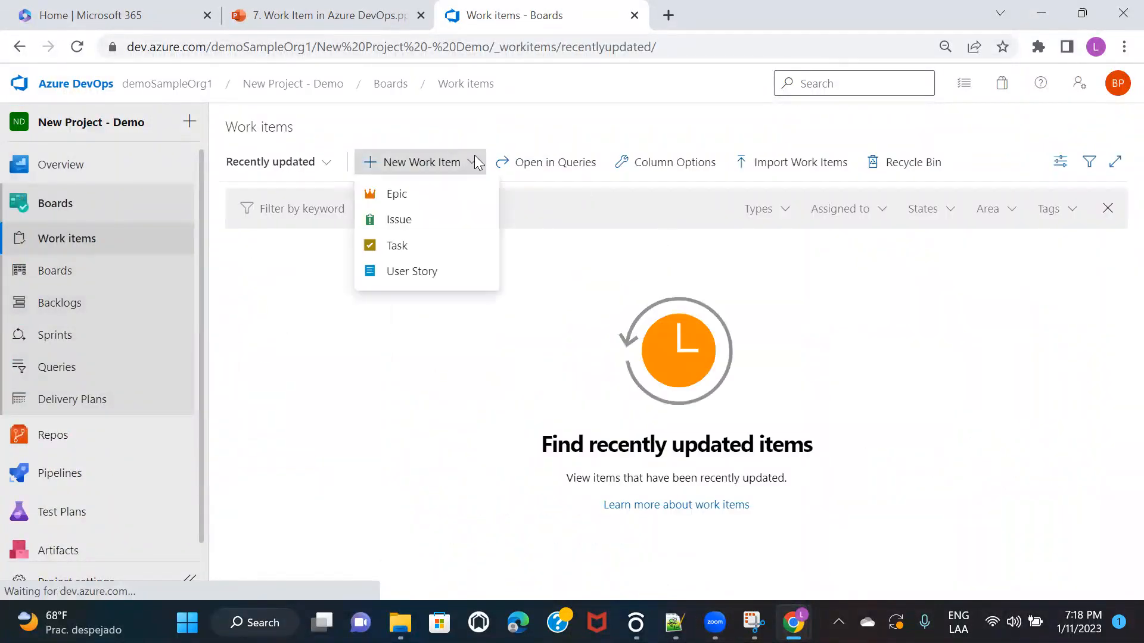
pyautogui.click(426, 276)
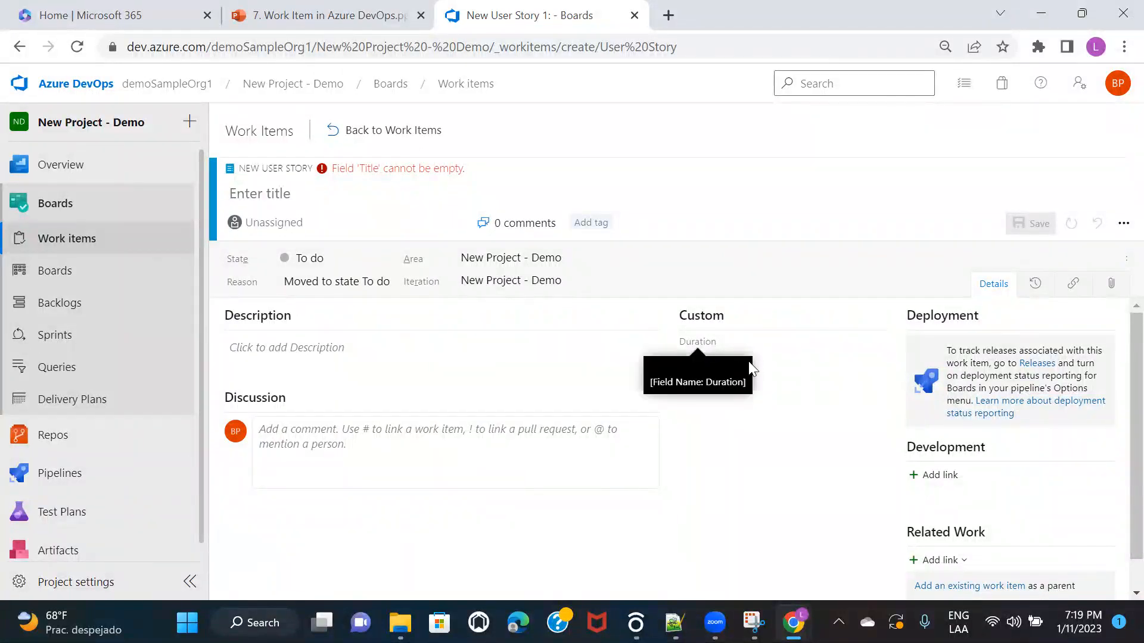
# - Try entering 1 in the new User Story's custom Duration field, and clear it again
pyautogui.click(776, 358)
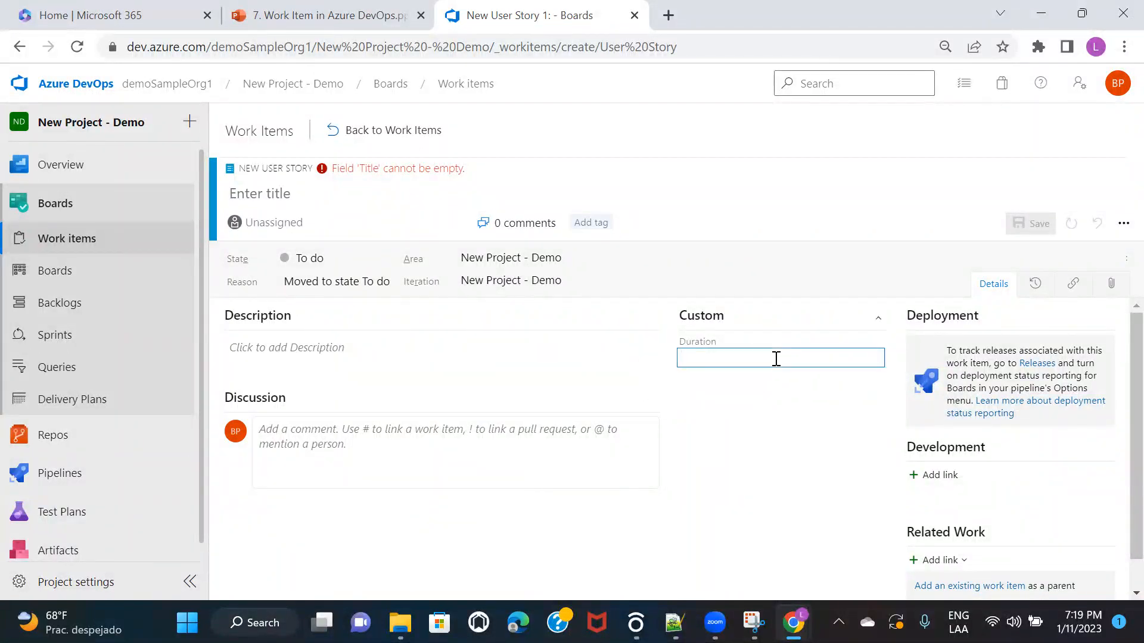
pyautogui.write('1')
pyautogui.press('BackSpace')
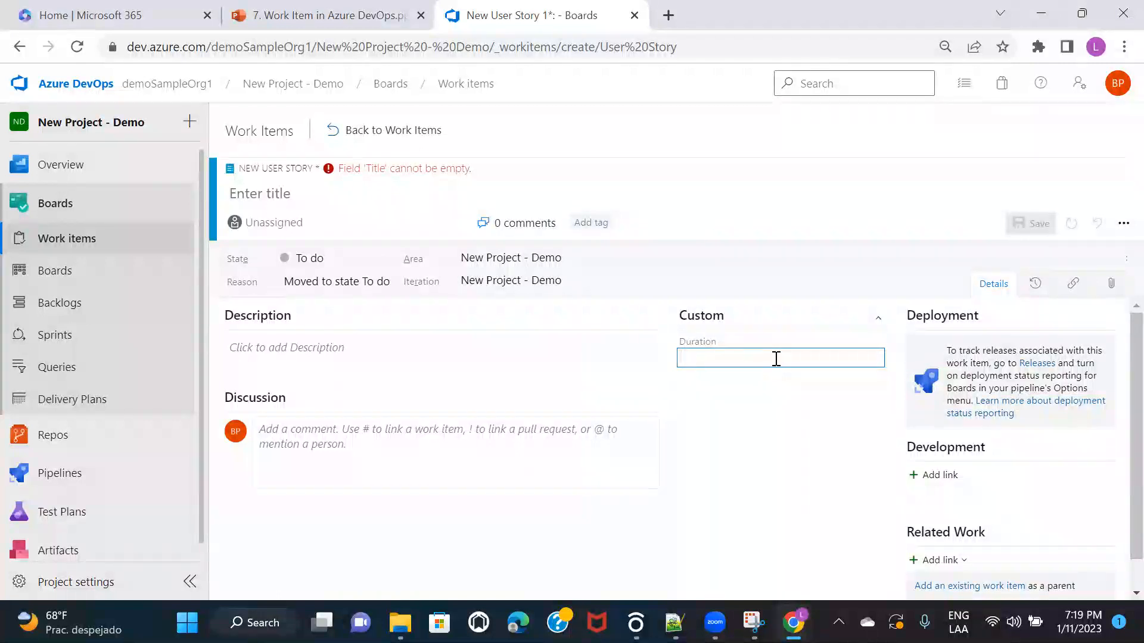
pyautogui.click(779, 448)
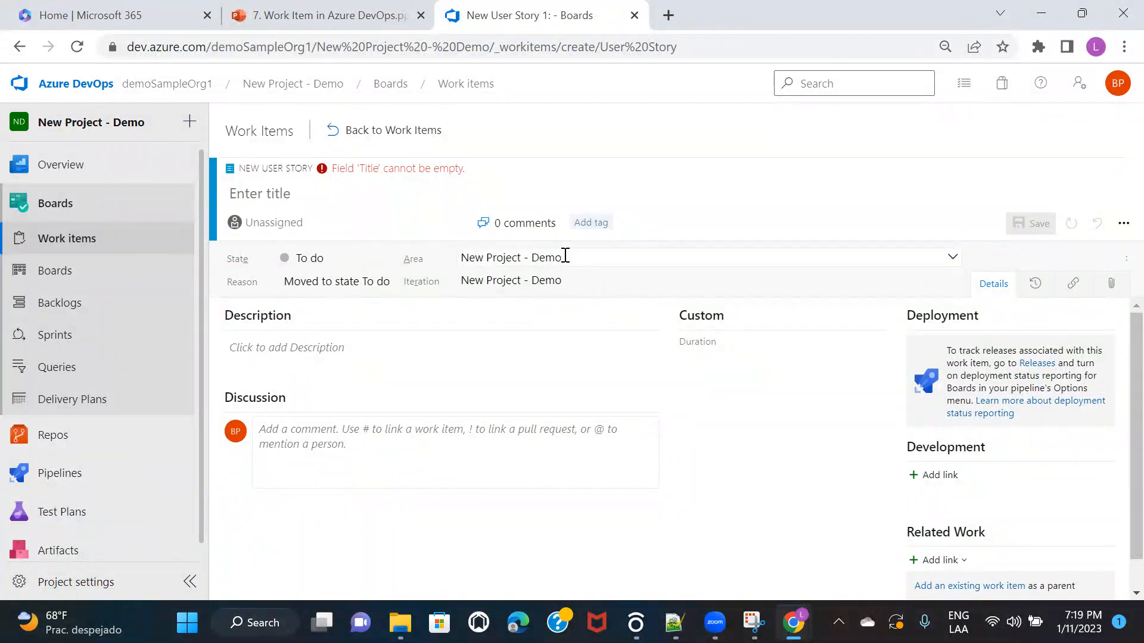
# - Examine the Iteration, Reason and State fields of the new User Story and the options they offer
pyautogui.click(595, 285)
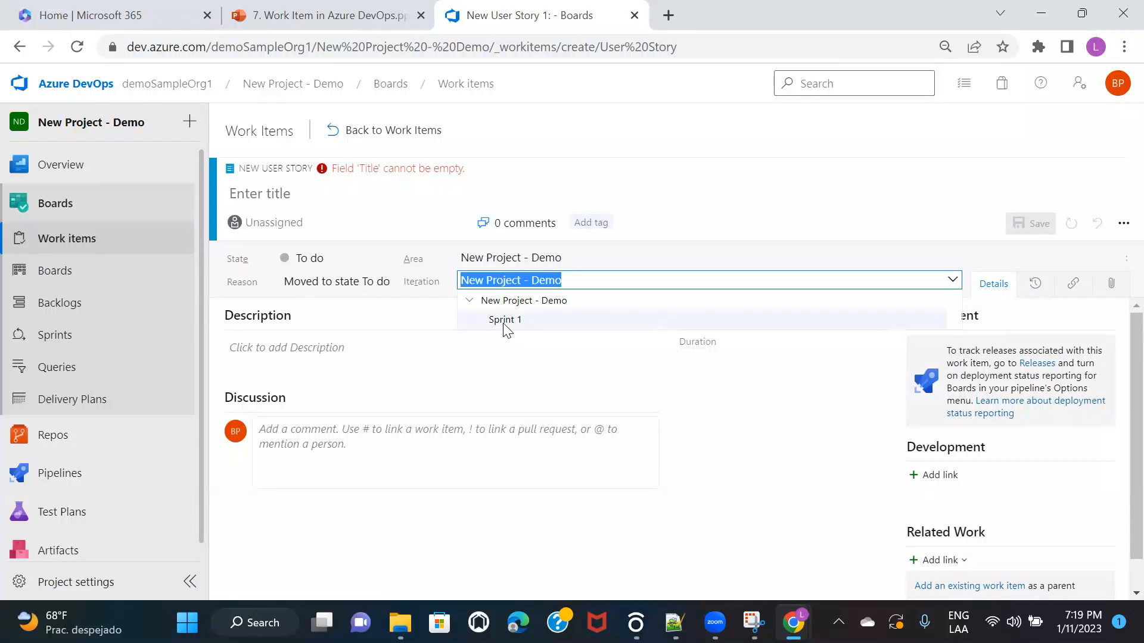
pyautogui.click(399, 298)
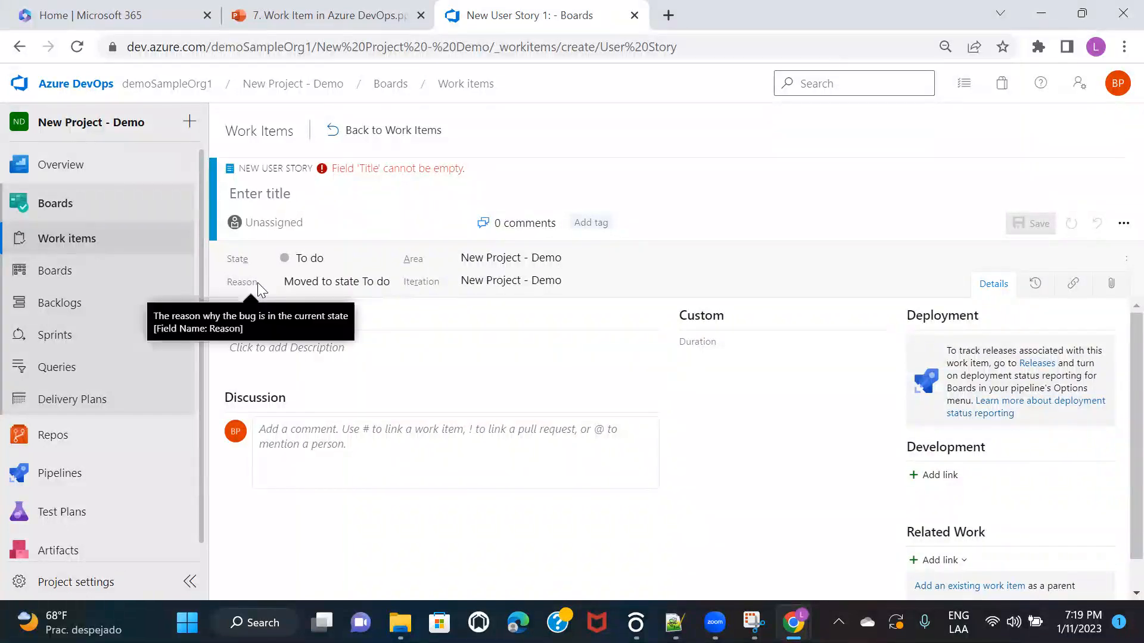
pyautogui.click(382, 258)
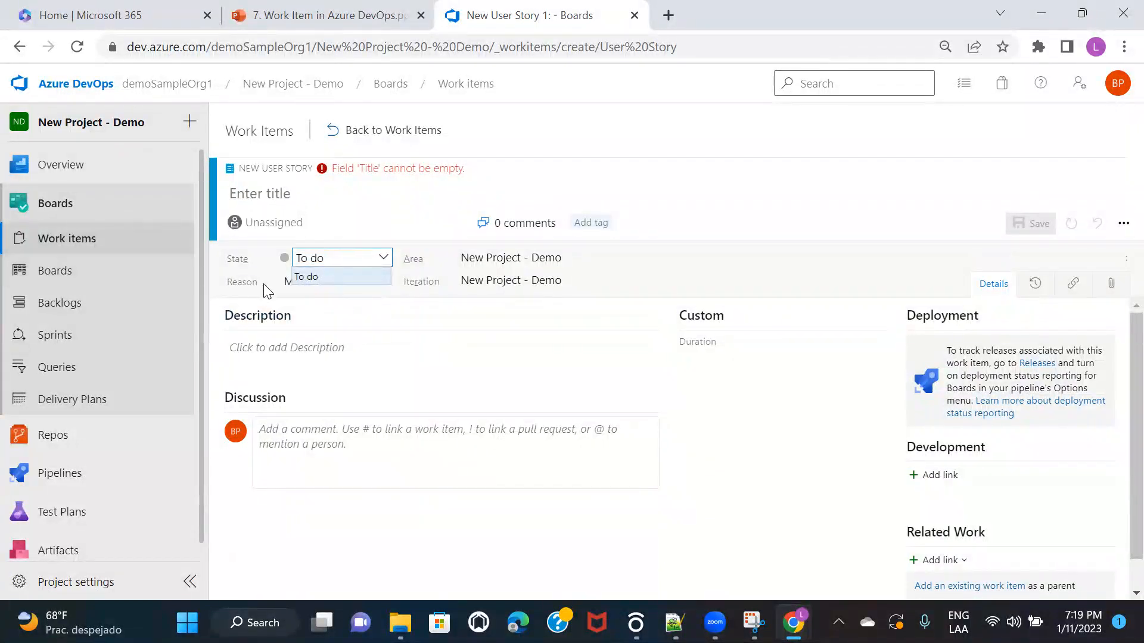
pyautogui.moveTo(230, 265)
pyautogui.click(240, 260)
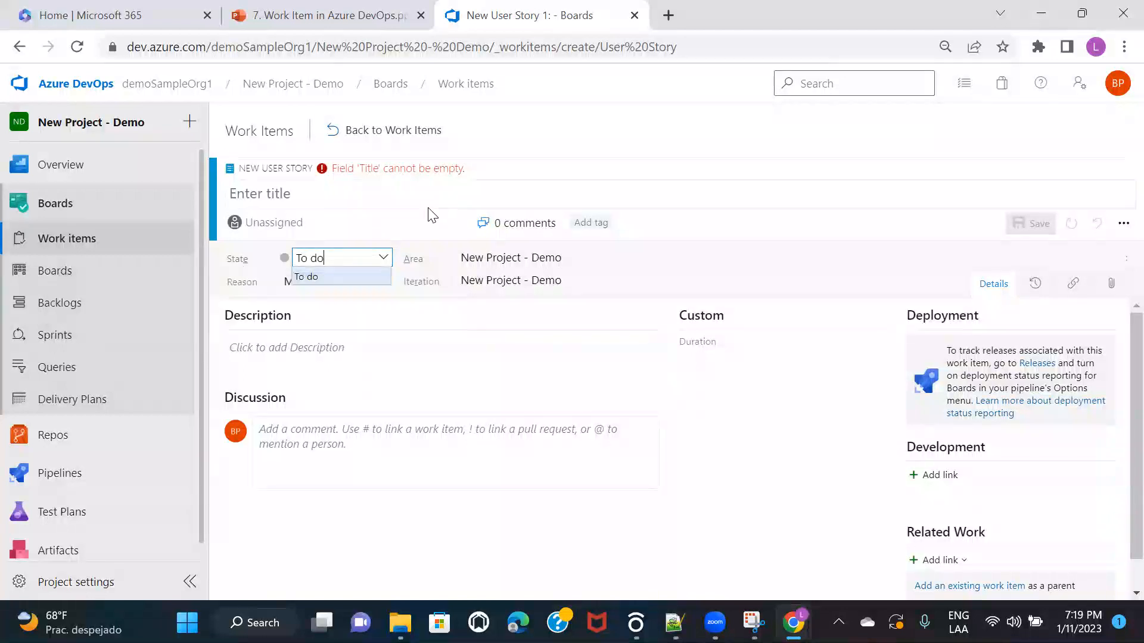
pyautogui.click(723, 230)
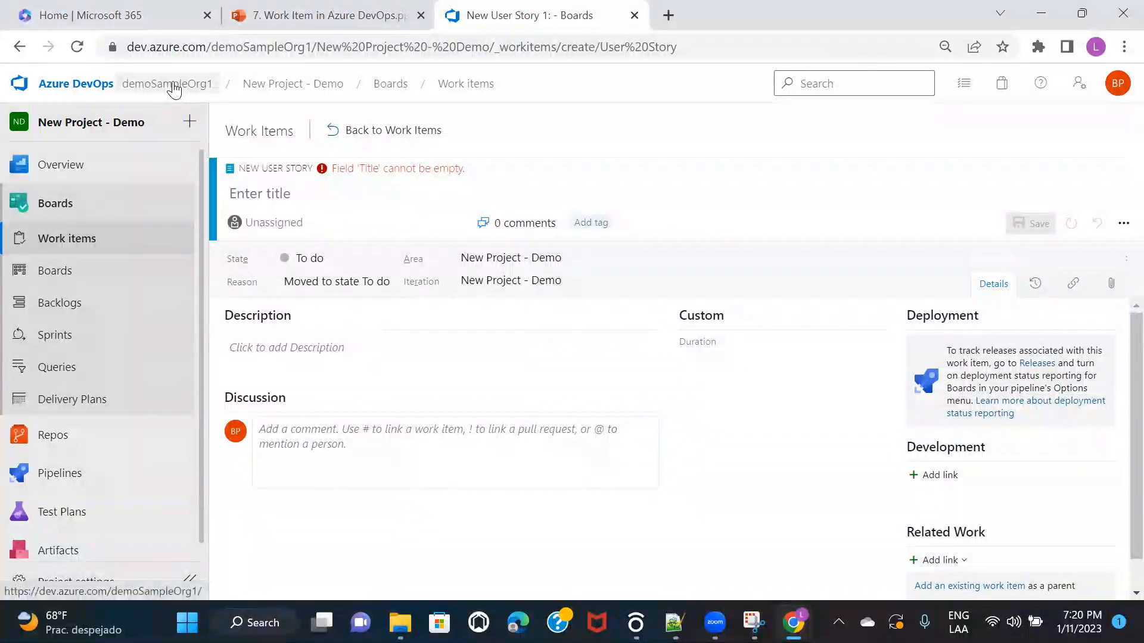
# - Open demoSampleOrg1's process settings and review the User Story layout in My Basic process 2
pyautogui.click(153, 84)
pyautogui.click(657, 148)
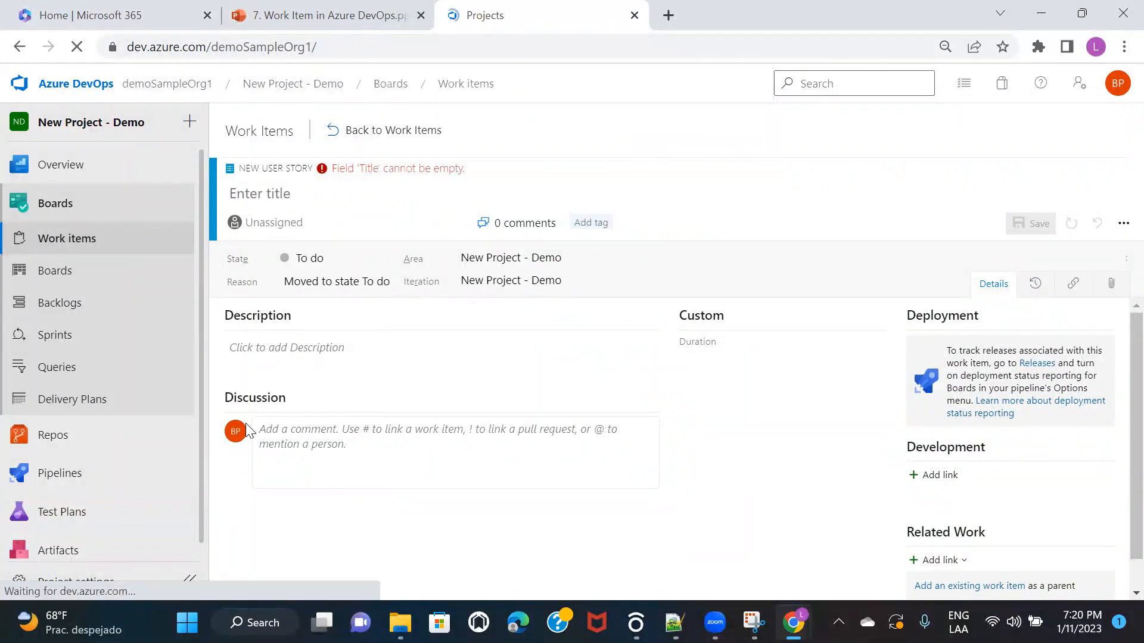
pyautogui.click(44, 581)
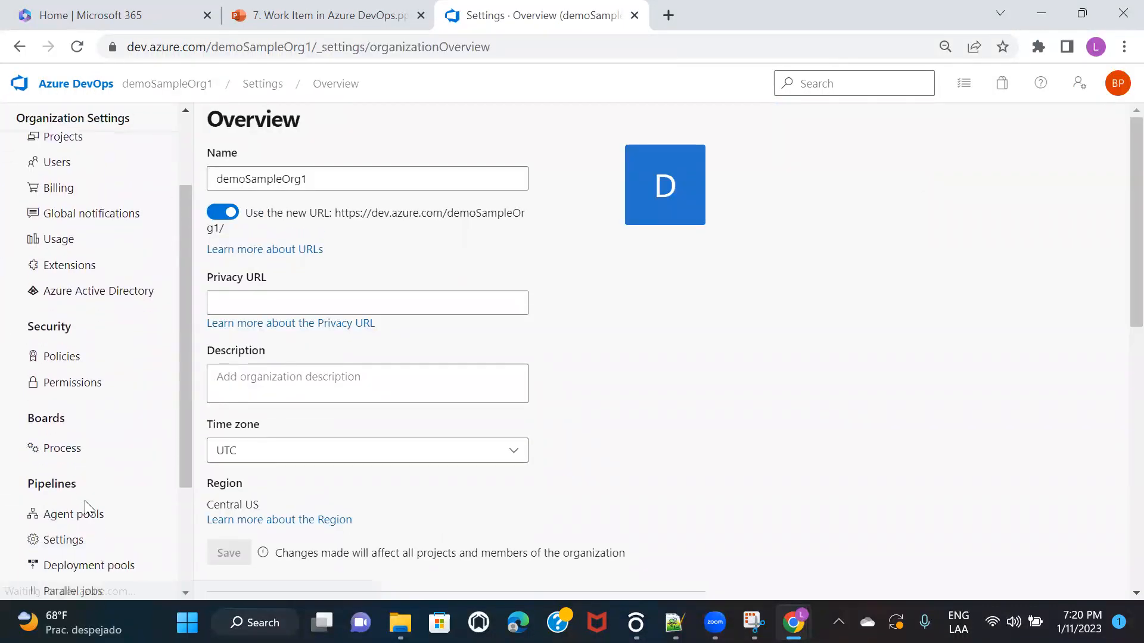
pyautogui.click(53, 456)
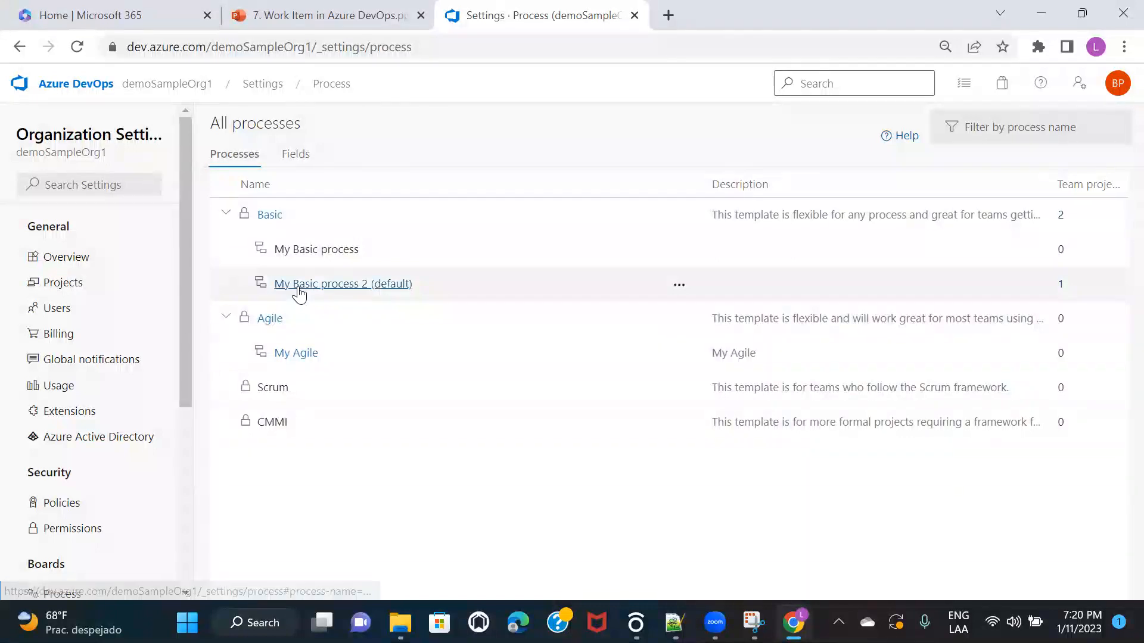
pyautogui.click(336, 286)
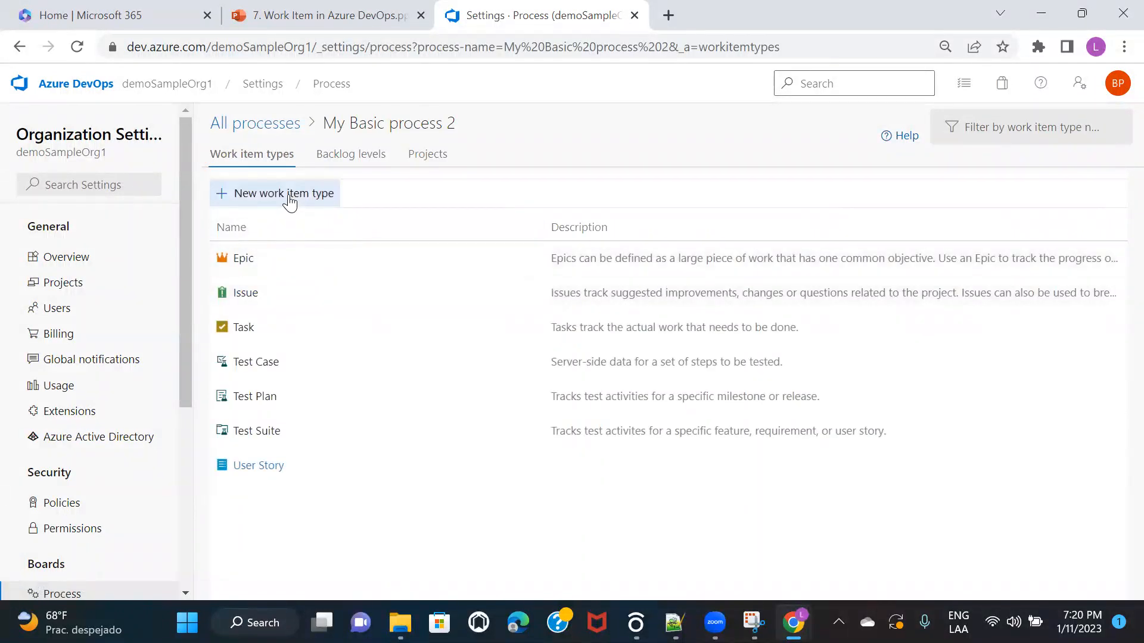
pyautogui.click(256, 470)
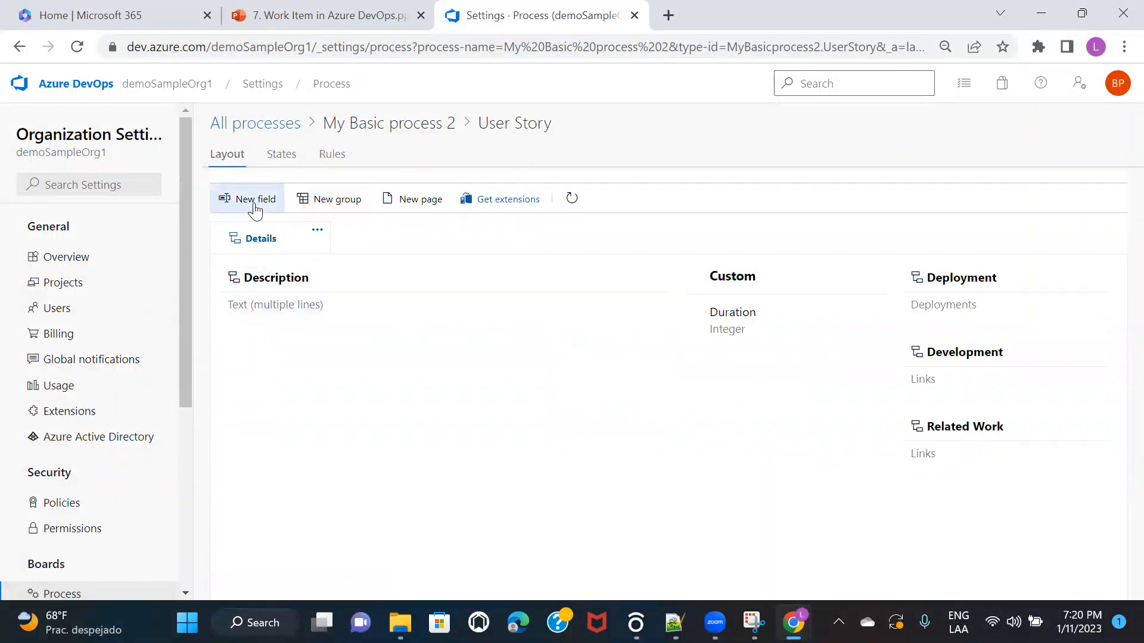
# - Return to all processes and review the work item types of the Basic system process
pyautogui.click(262, 125)
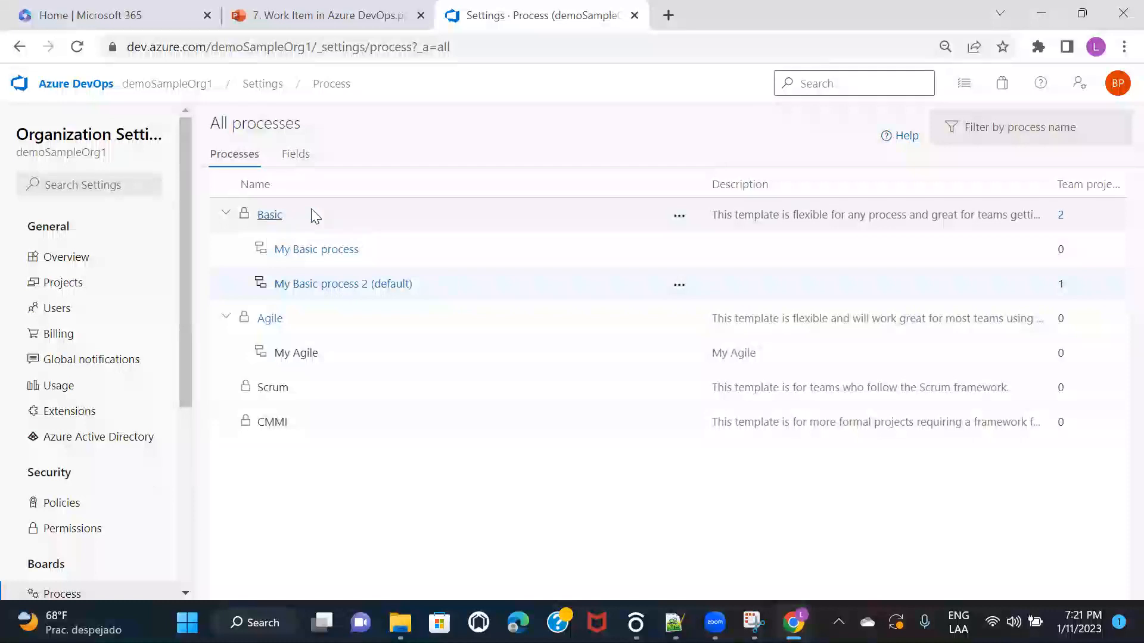
pyautogui.click(269, 217)
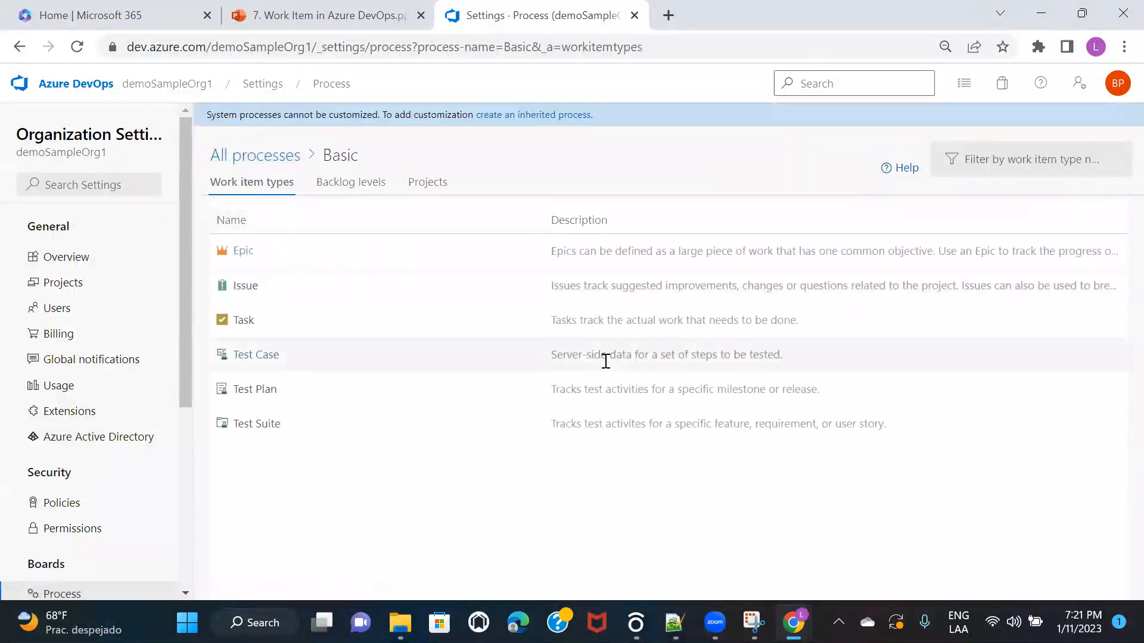
# - Review the Epic layout in the Basic system process, and return to all processes with Basic's inherited processes collapsed
pyautogui.click(243, 251)
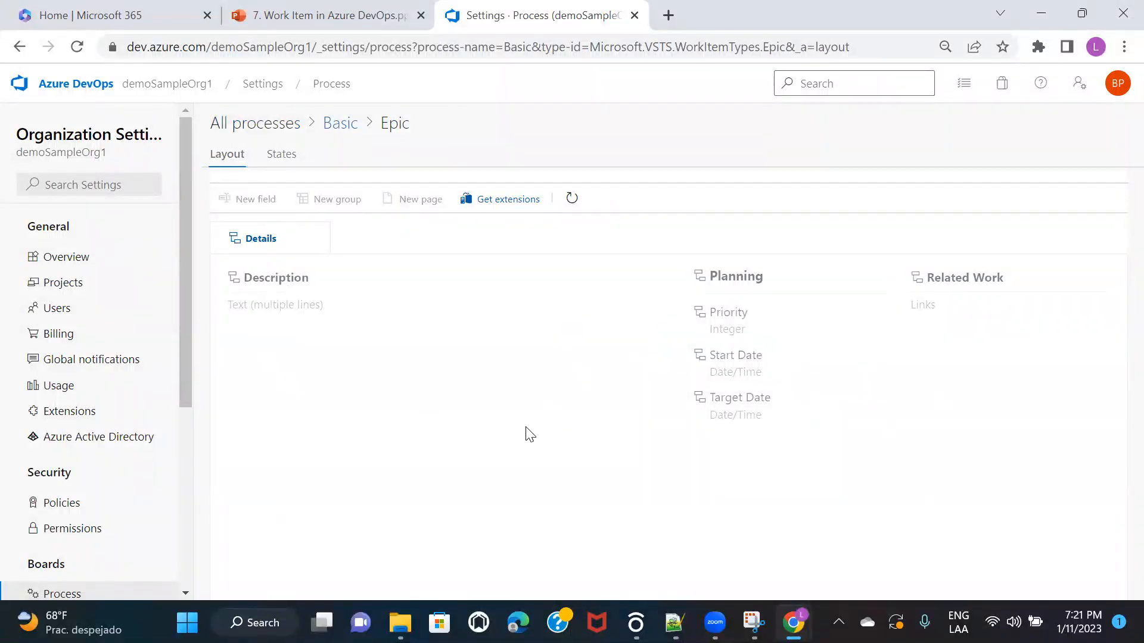
pyautogui.click(340, 122)
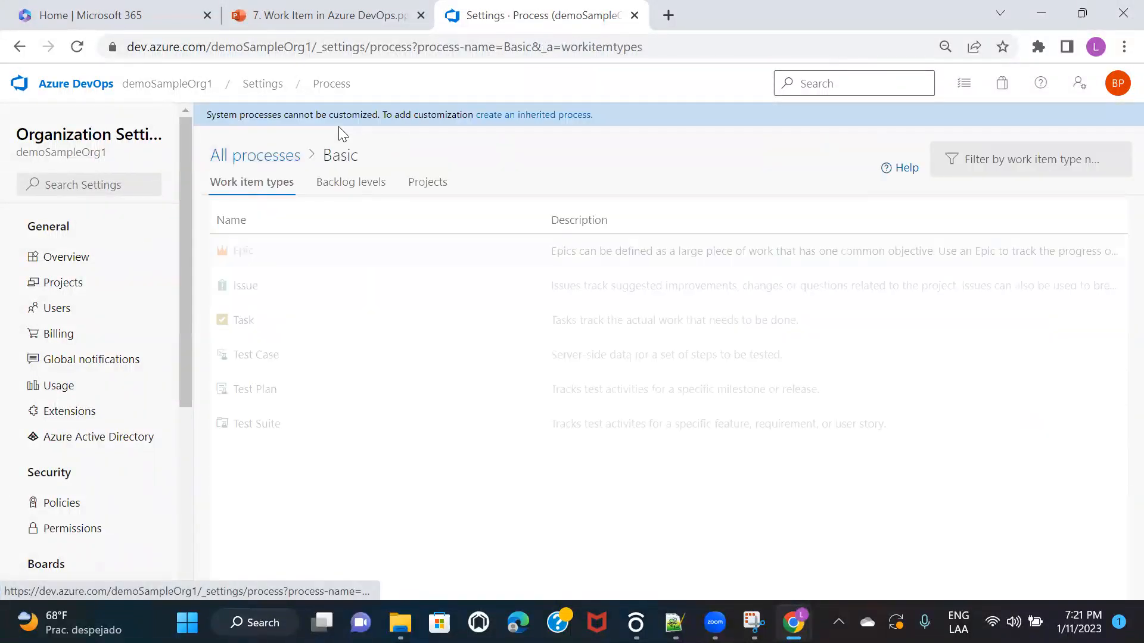
pyautogui.click(253, 156)
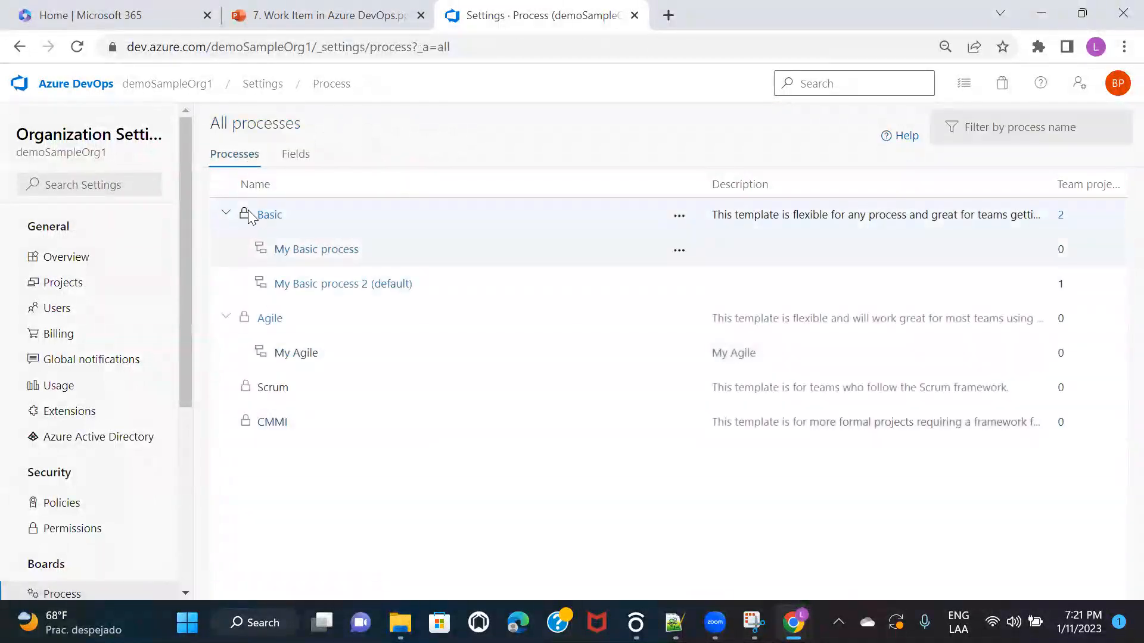
pyautogui.click(225, 214)
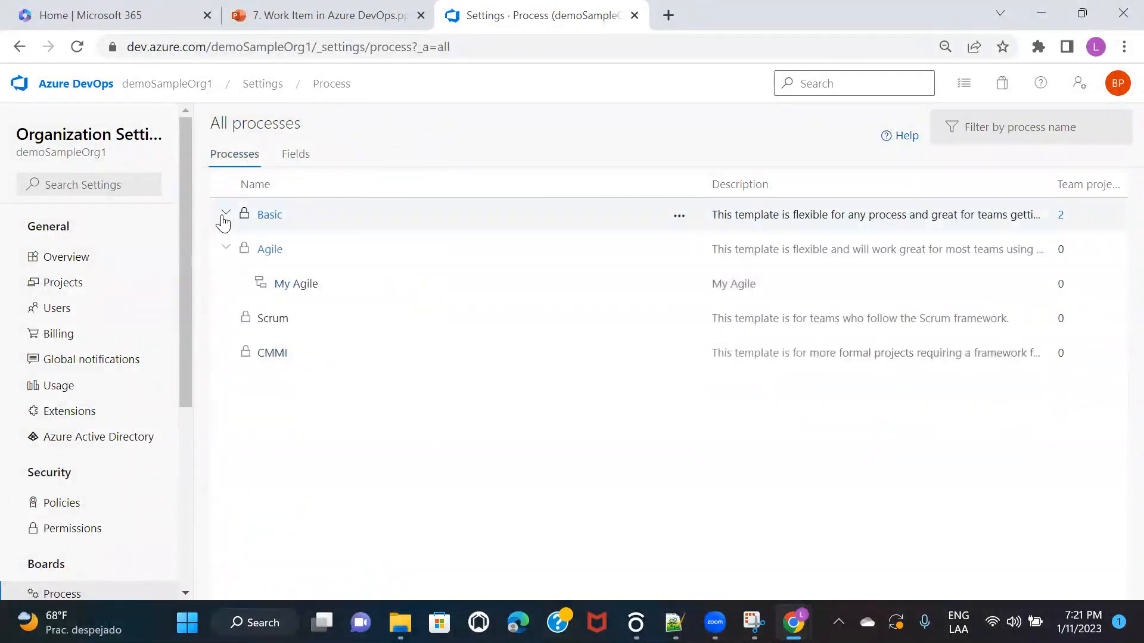
# - Review the Agile system process's work item types and its User Story layout, and return to all processes
pyautogui.click(270, 250)
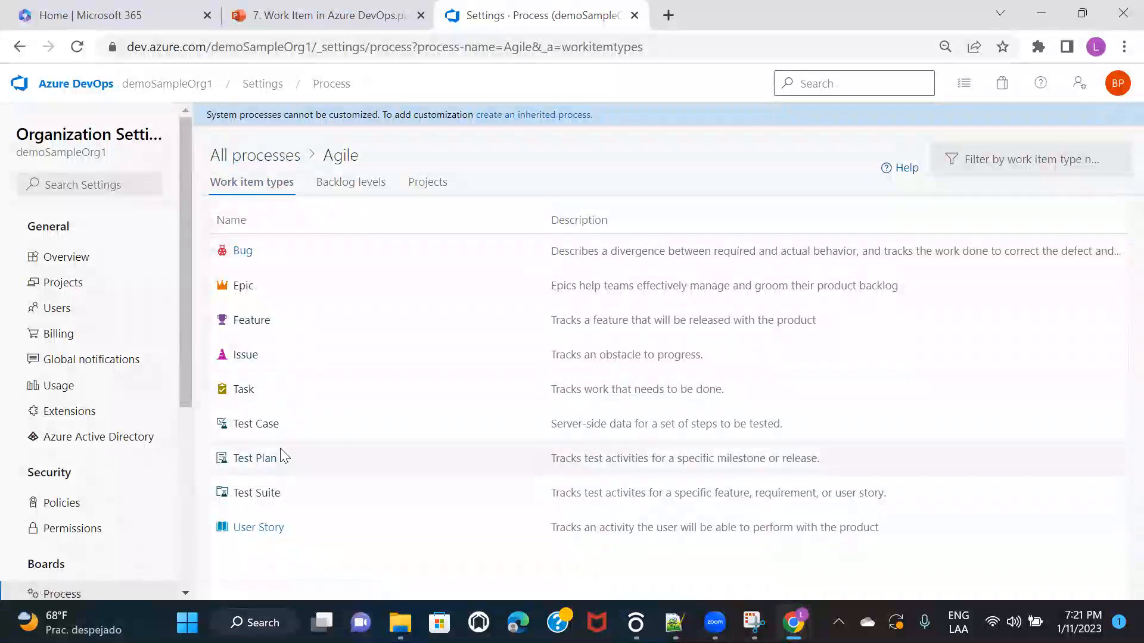
pyautogui.click(255, 529)
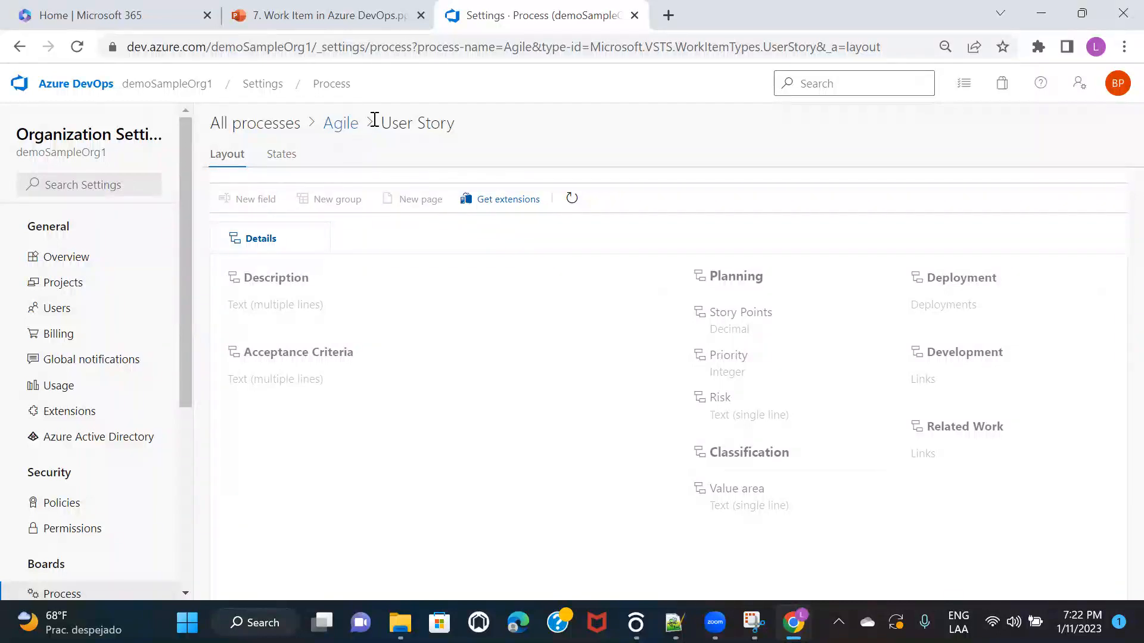
pyautogui.click(340, 125)
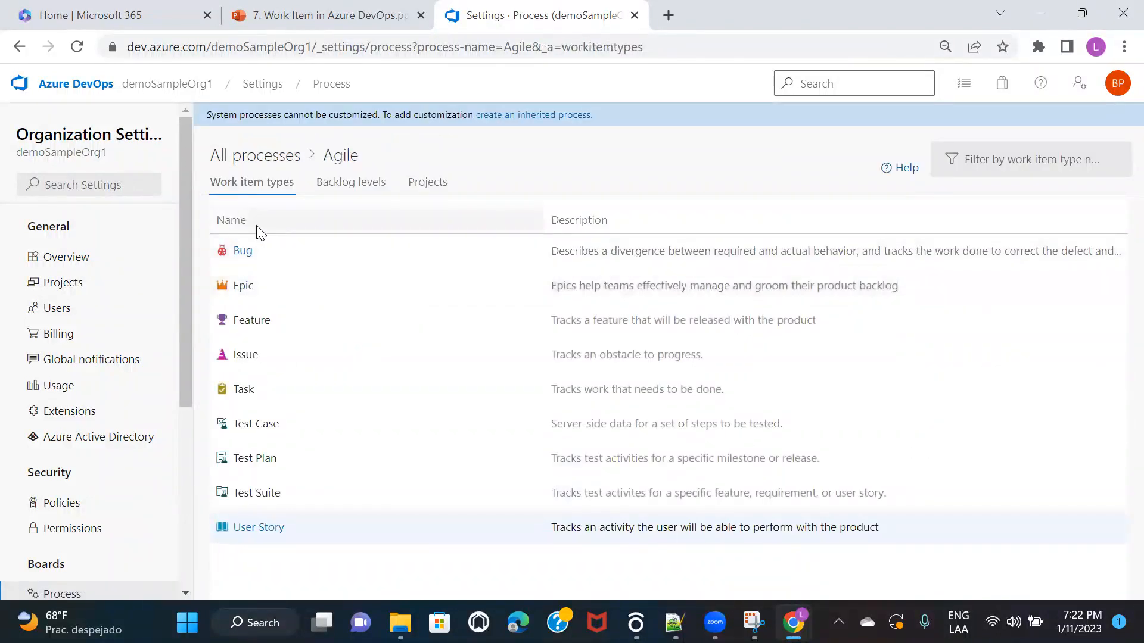
pyautogui.click(262, 154)
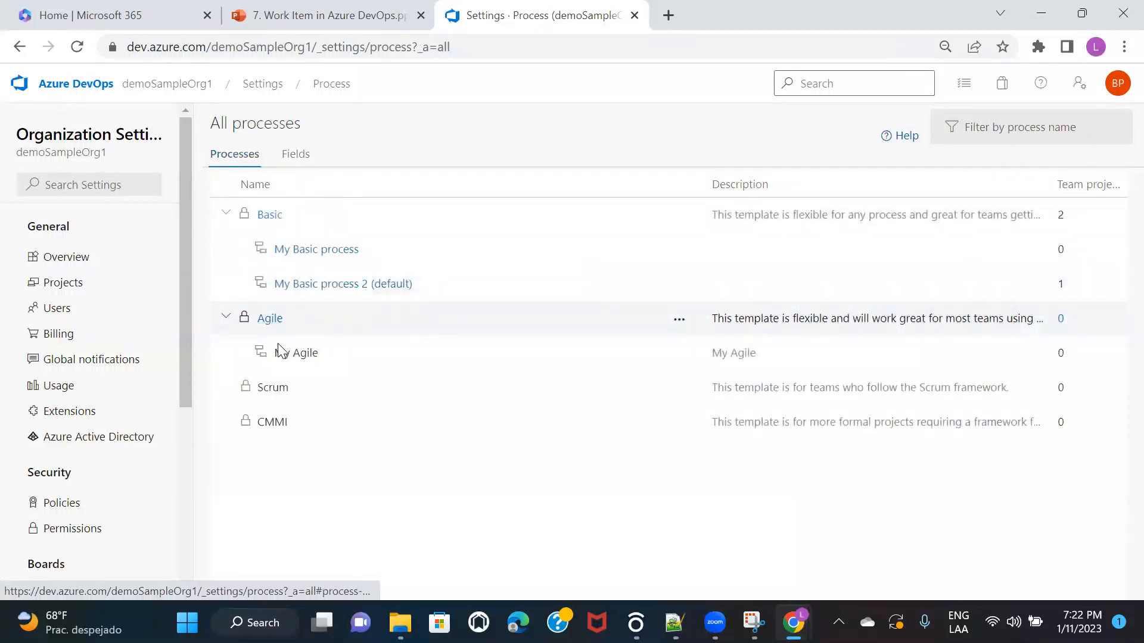
# - Examine the fields and groups of the Bug layout in the inherited My Agile process, and return to all processes
pyautogui.click(293, 354)
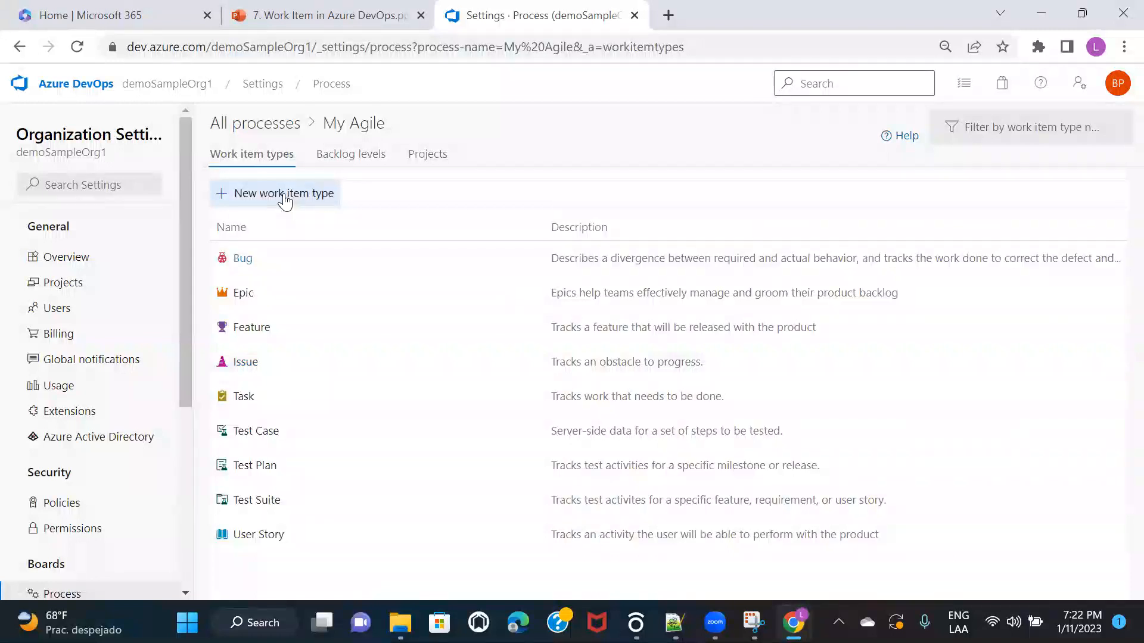
pyautogui.click(242, 262)
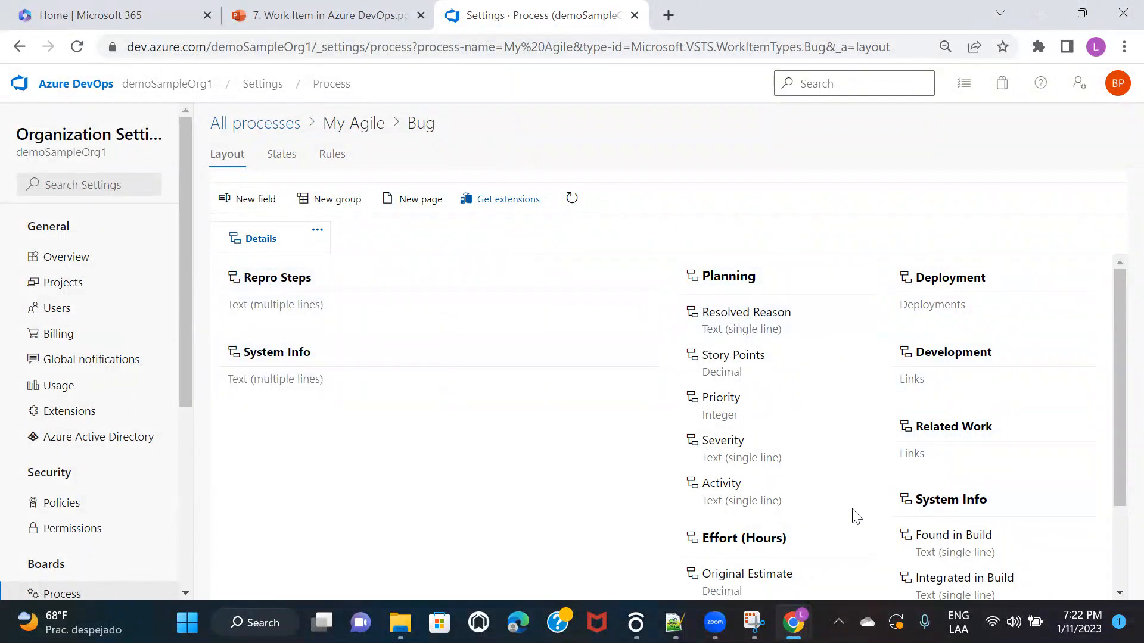
pyautogui.scroll(-3, 855, 516)
pyautogui.scroll(3, 852, 510)
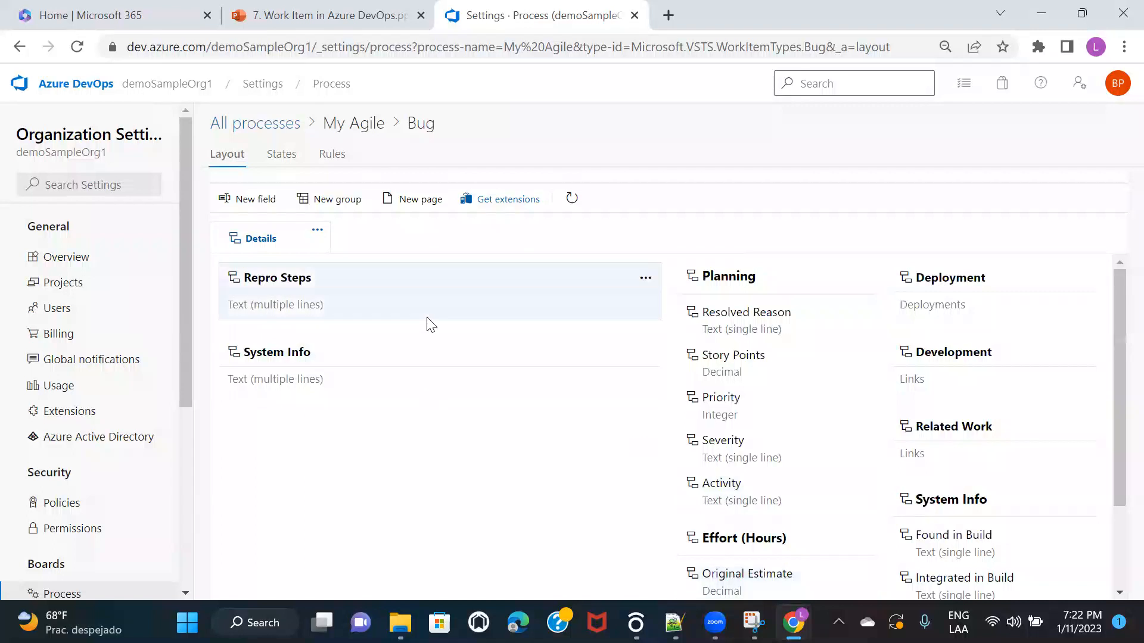
pyautogui.scroll(-3, 865, 498)
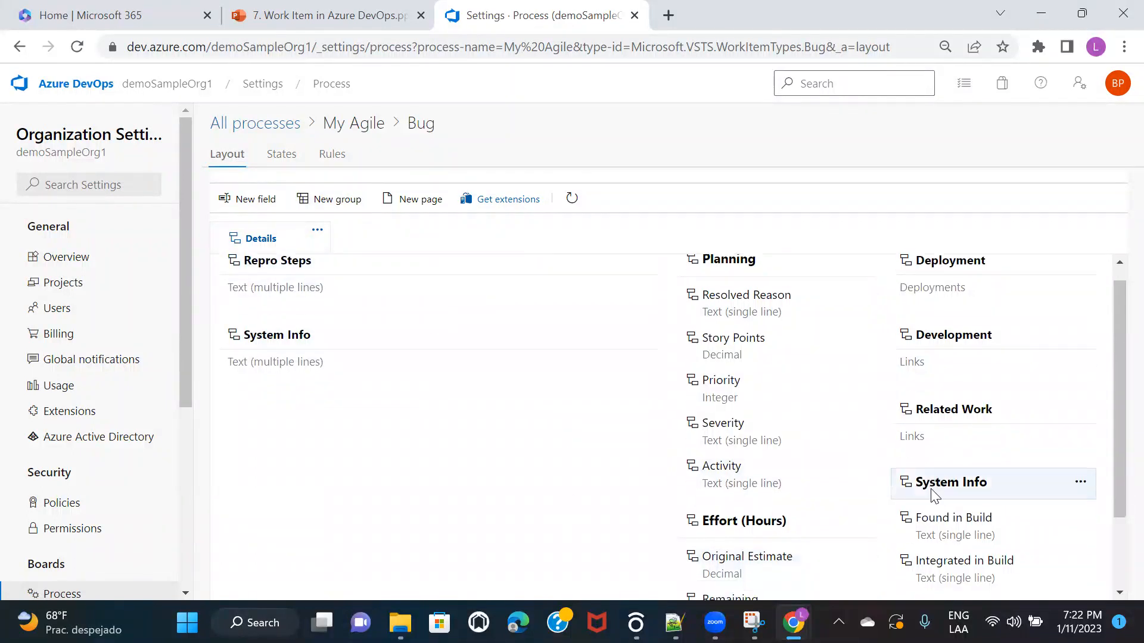
pyautogui.scroll(3, 393, 448)
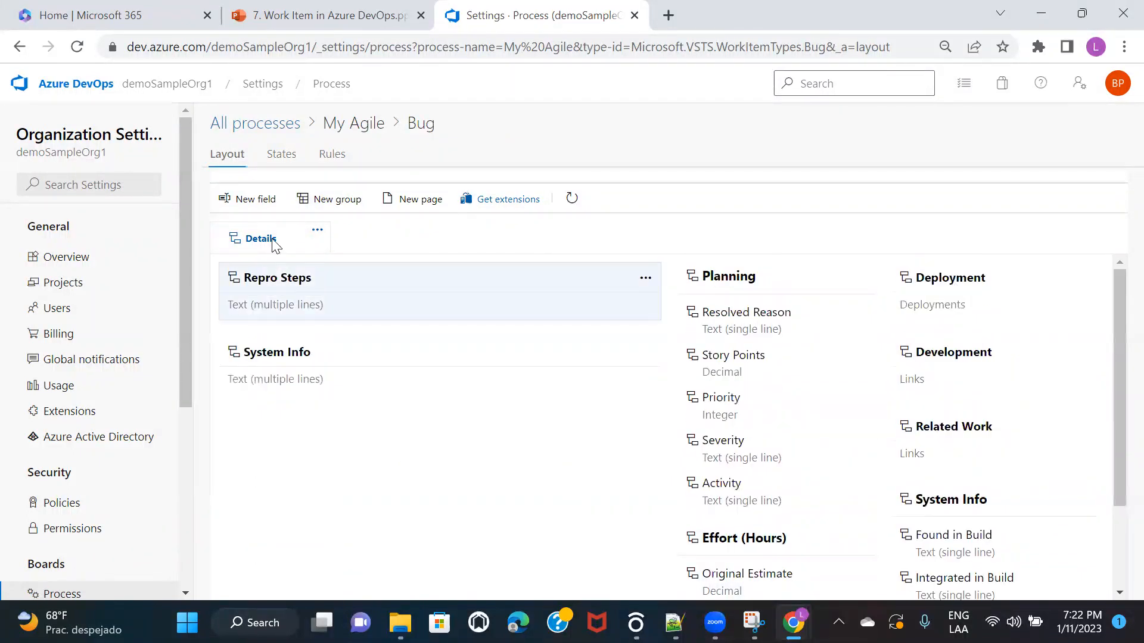
pyautogui.click(347, 127)
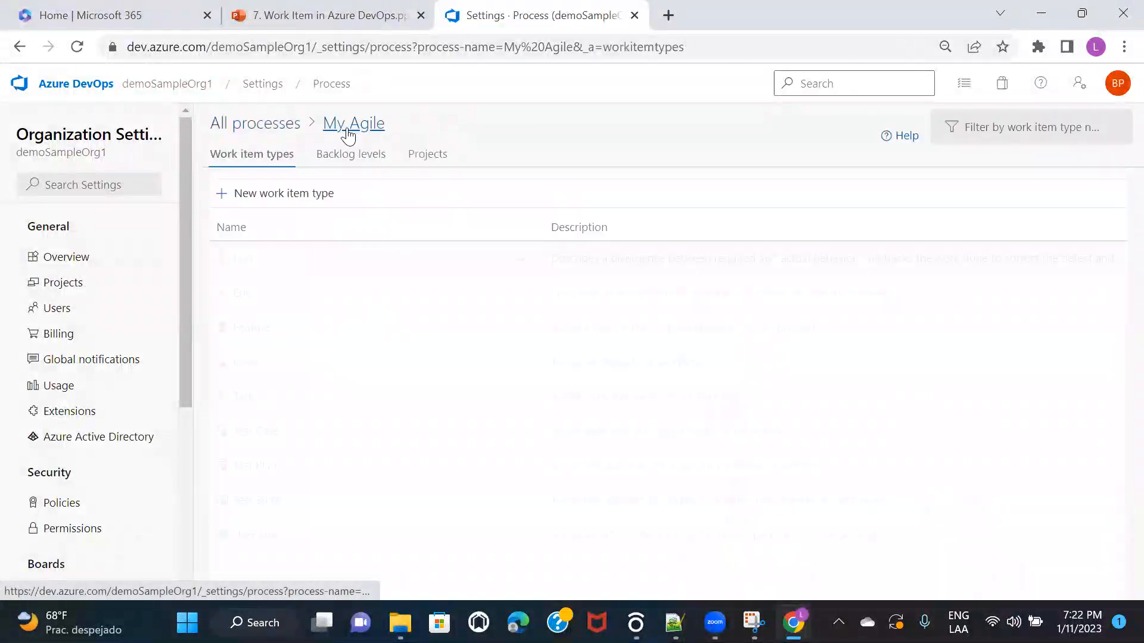
pyautogui.click(253, 126)
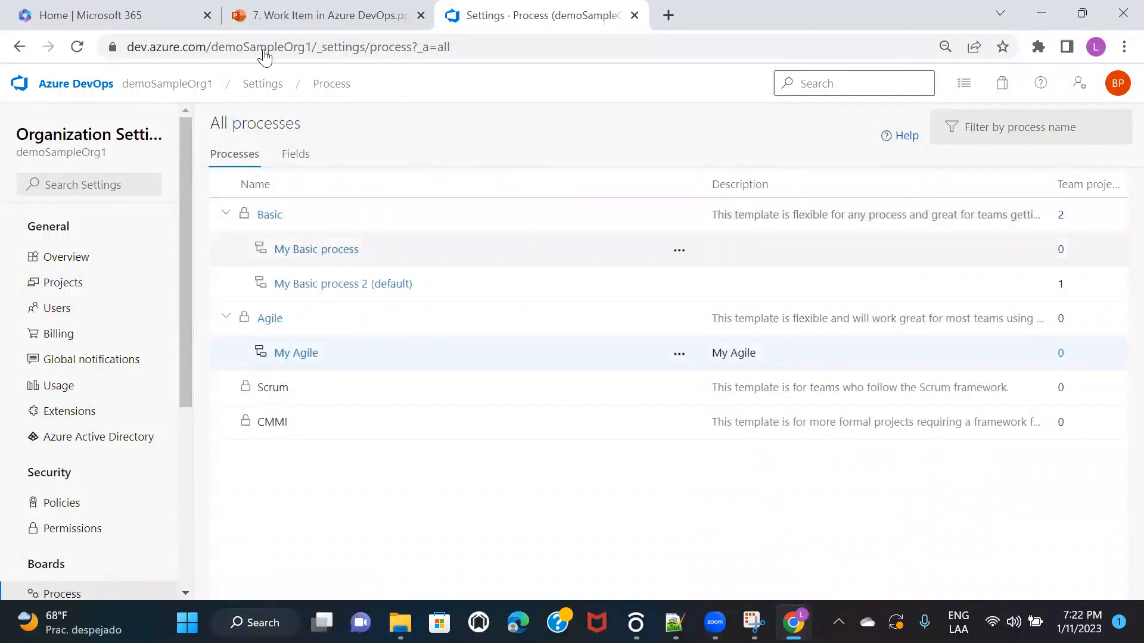
# - Check the agenda slide in the PowerPoint presentation, and return to Azure DevOps to collapse the Agile and Basic process groups
pyautogui.click(301, 17)
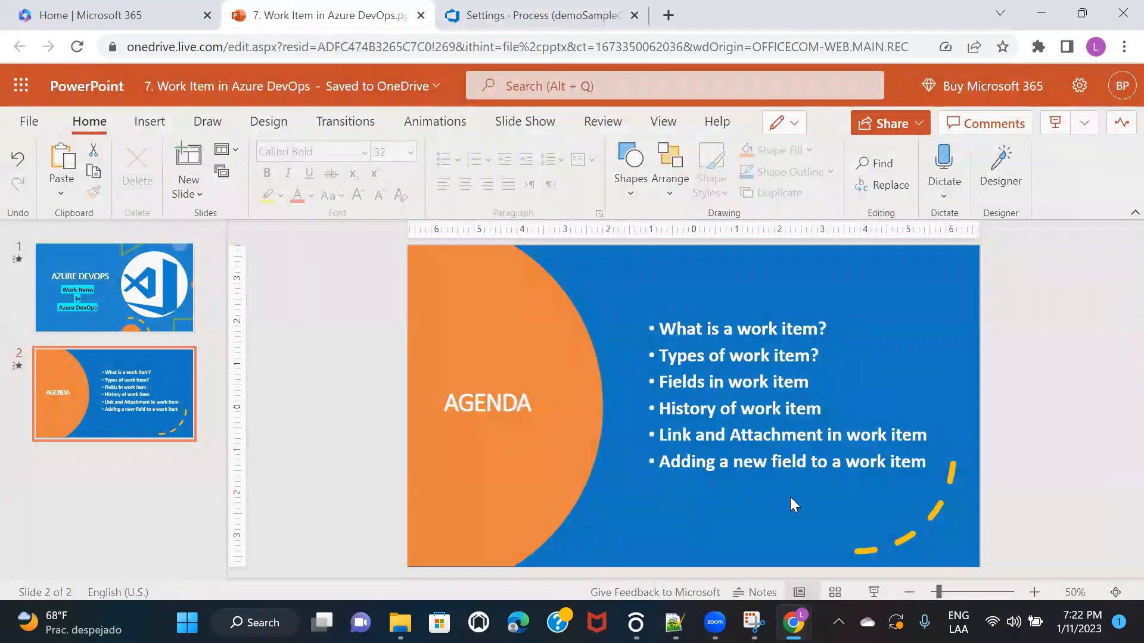
pyautogui.click(497, 15)
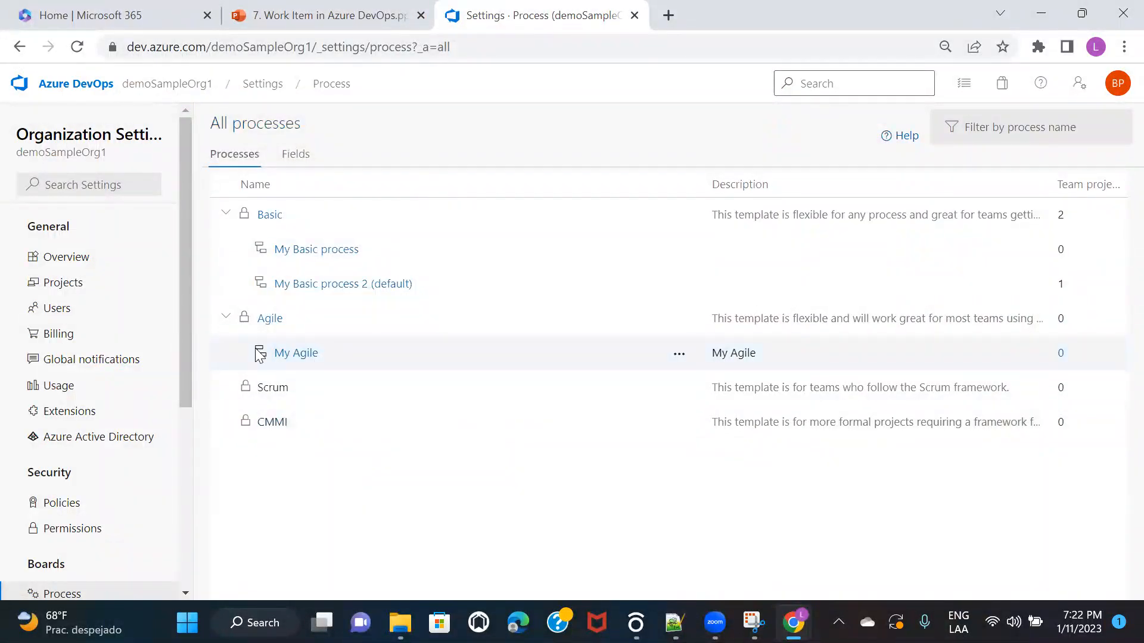
pyautogui.click(226, 321)
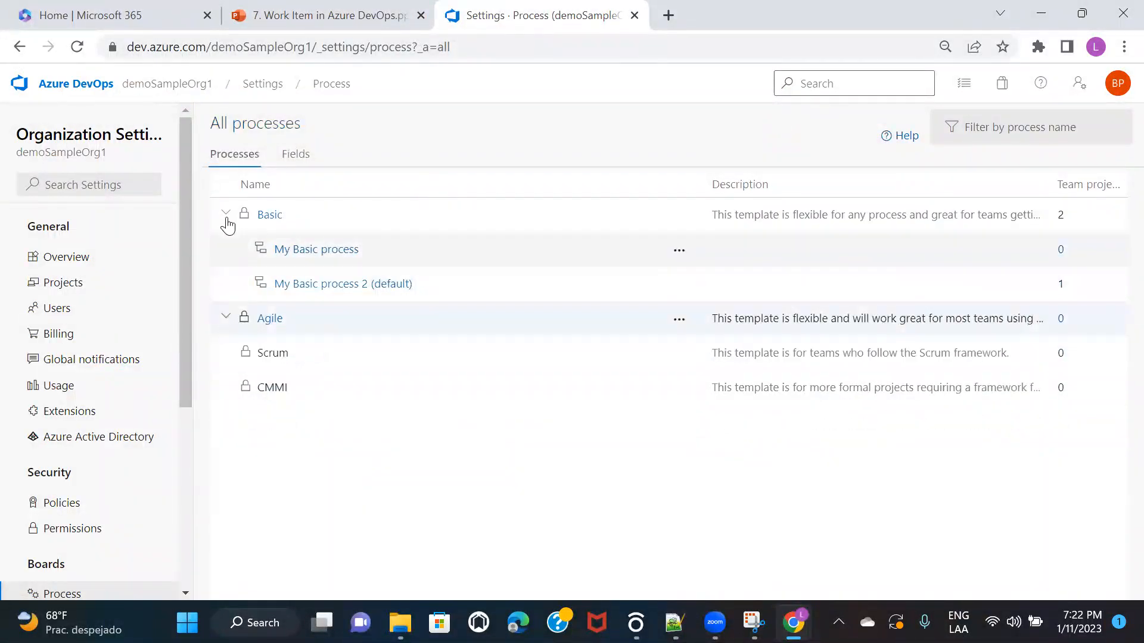
pyautogui.click(226, 215)
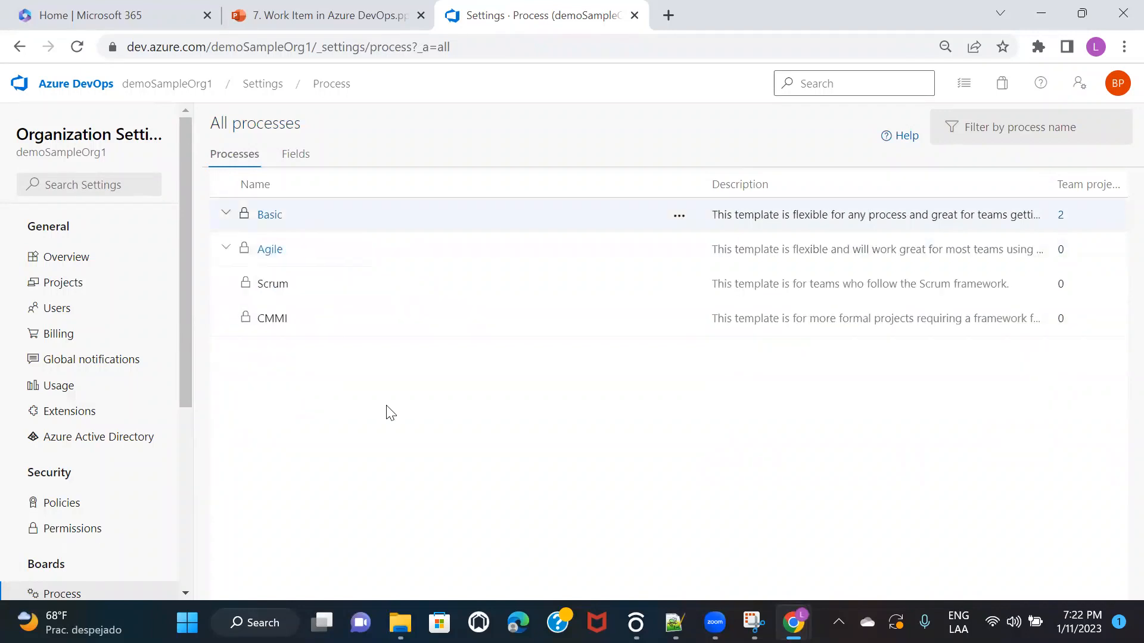